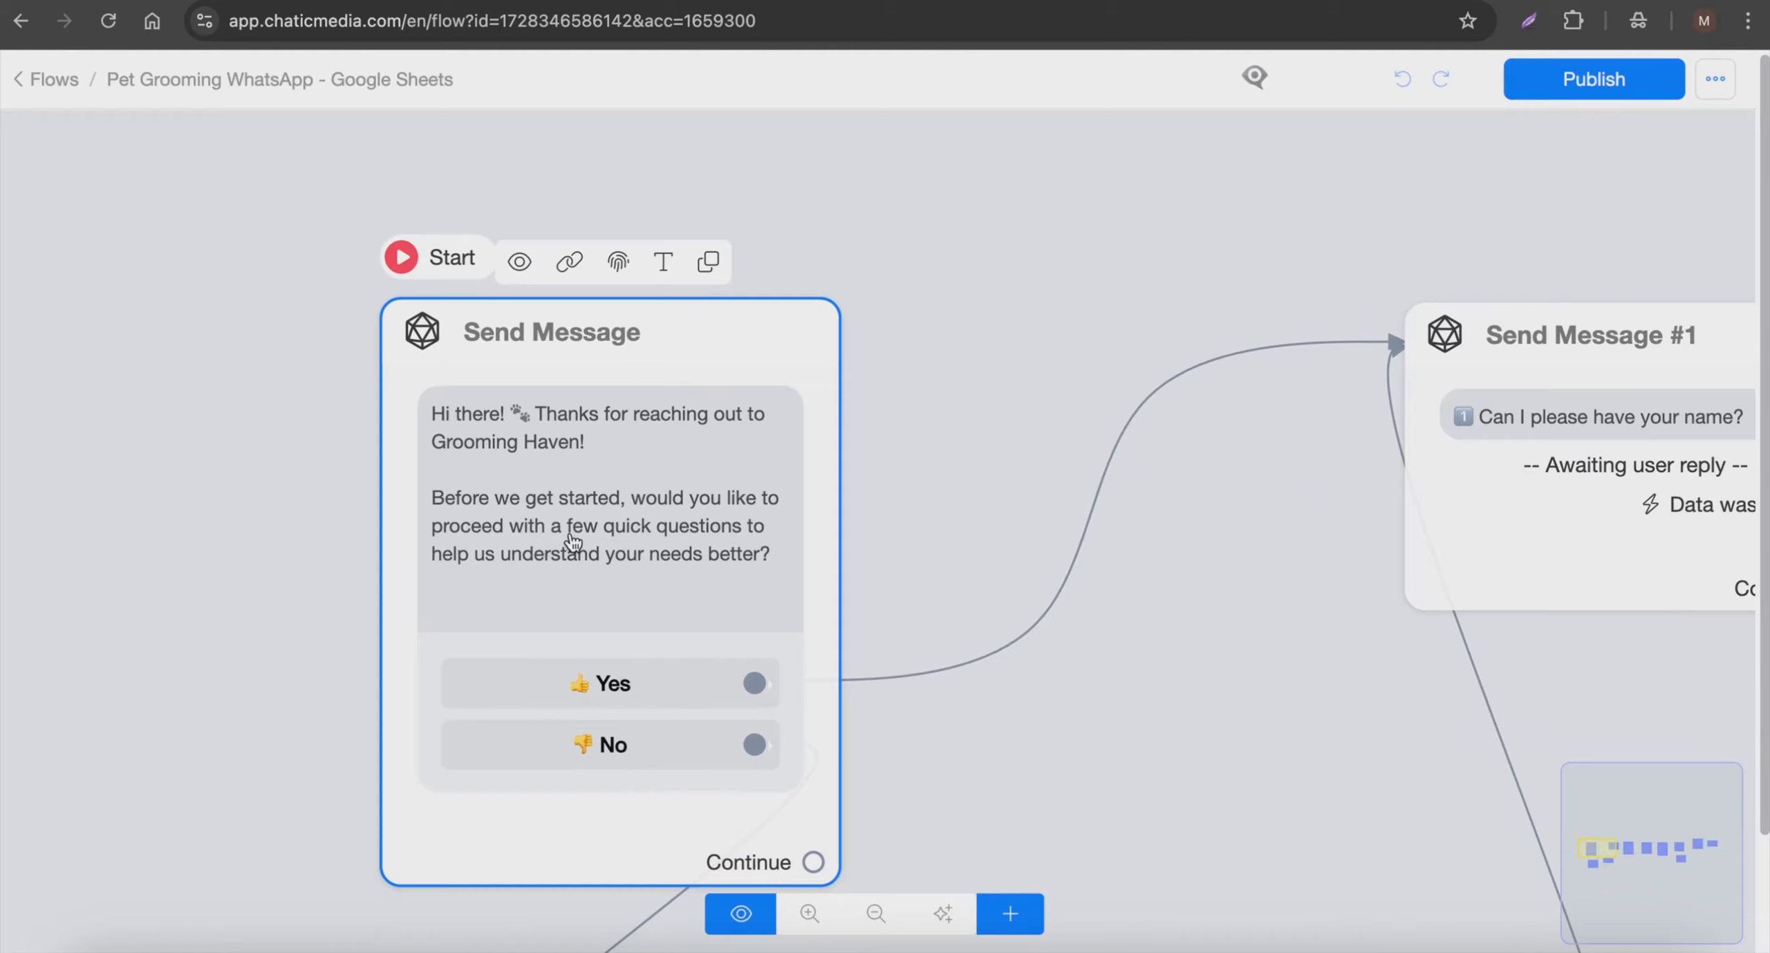
- Review the reply settings of the name question in Send Message #1, leaving them unchanged
{"action": "scroll", "coordinate": [572, 542], "scroll_direction": "down", "scroll_amount": 2}
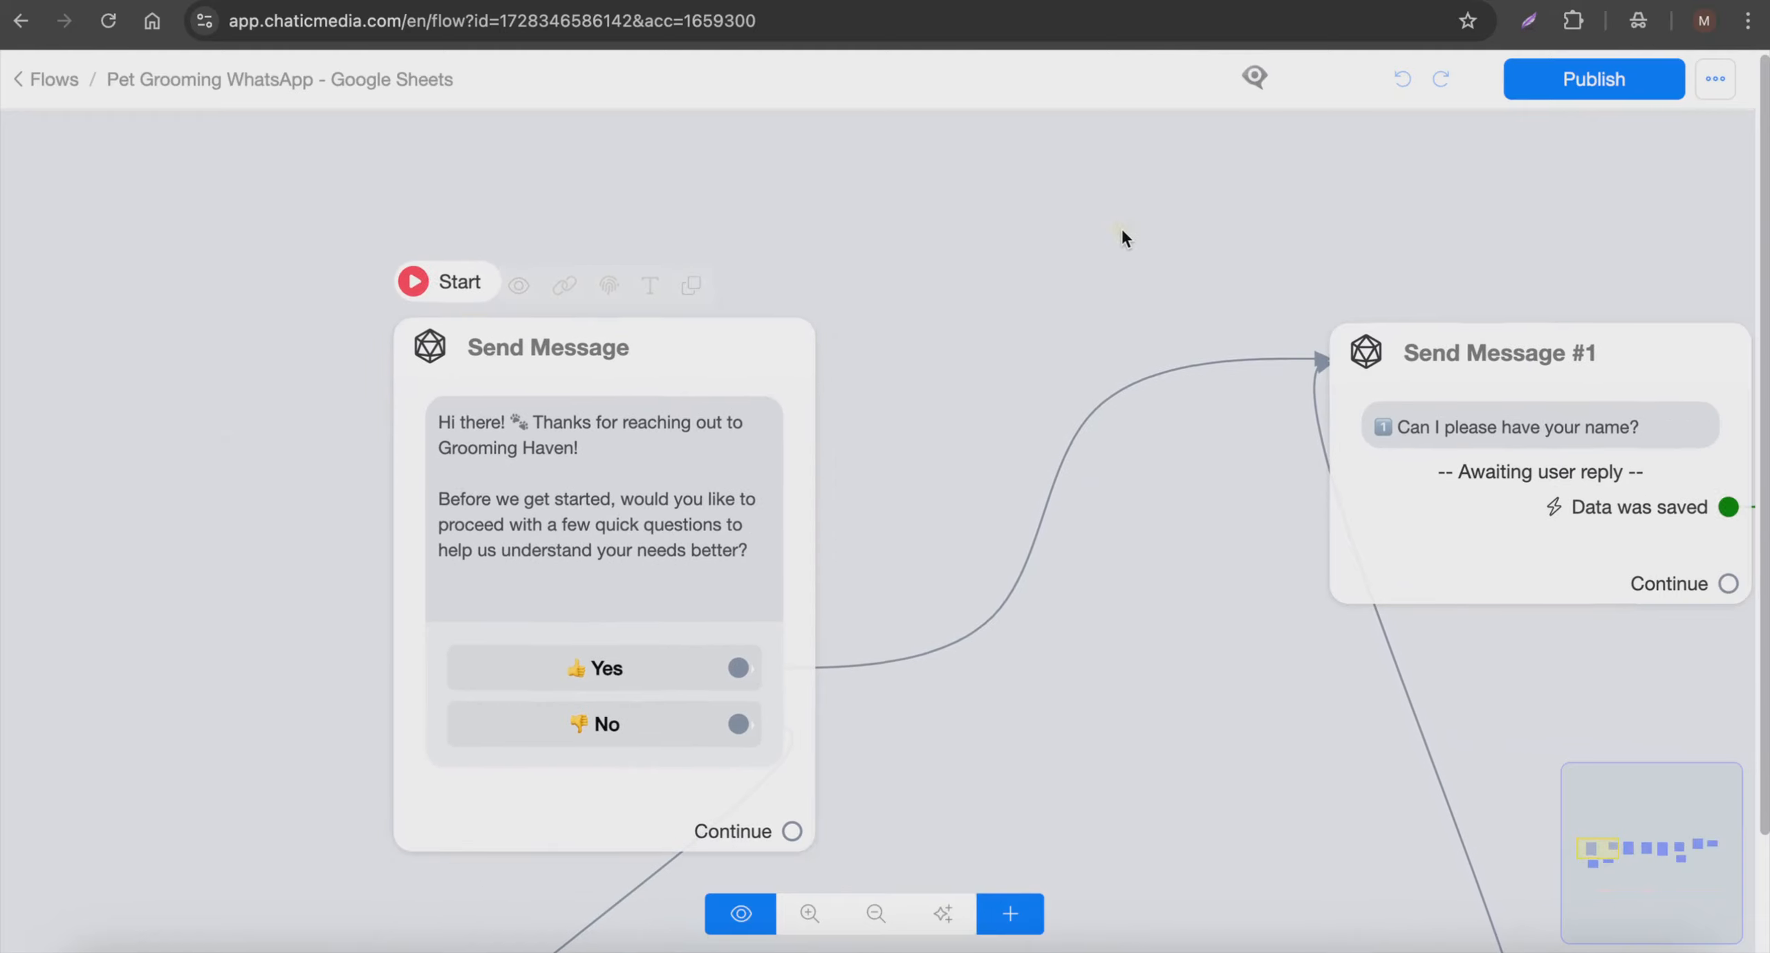
{"action": "left_click_drag", "start_coordinate": [1122, 237], "coordinate": [443, 356]}
{"action": "left_click", "coordinate": [676, 505]}
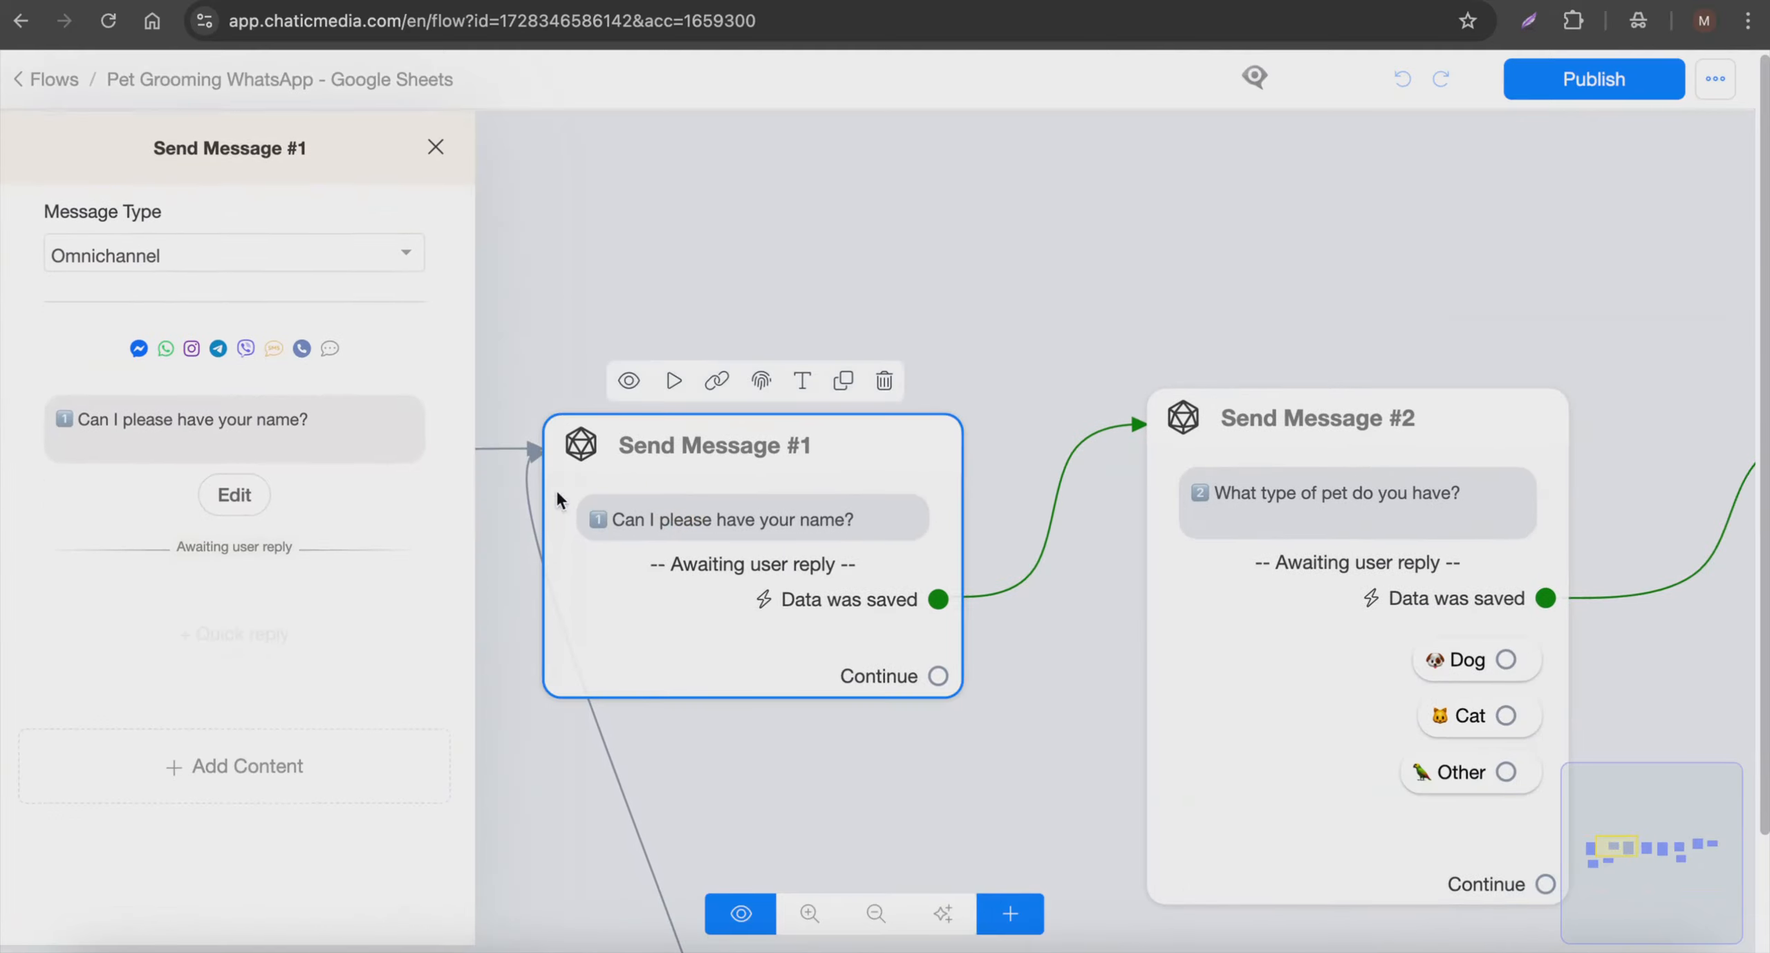
{"action": "left_click", "coordinate": [235, 494]}
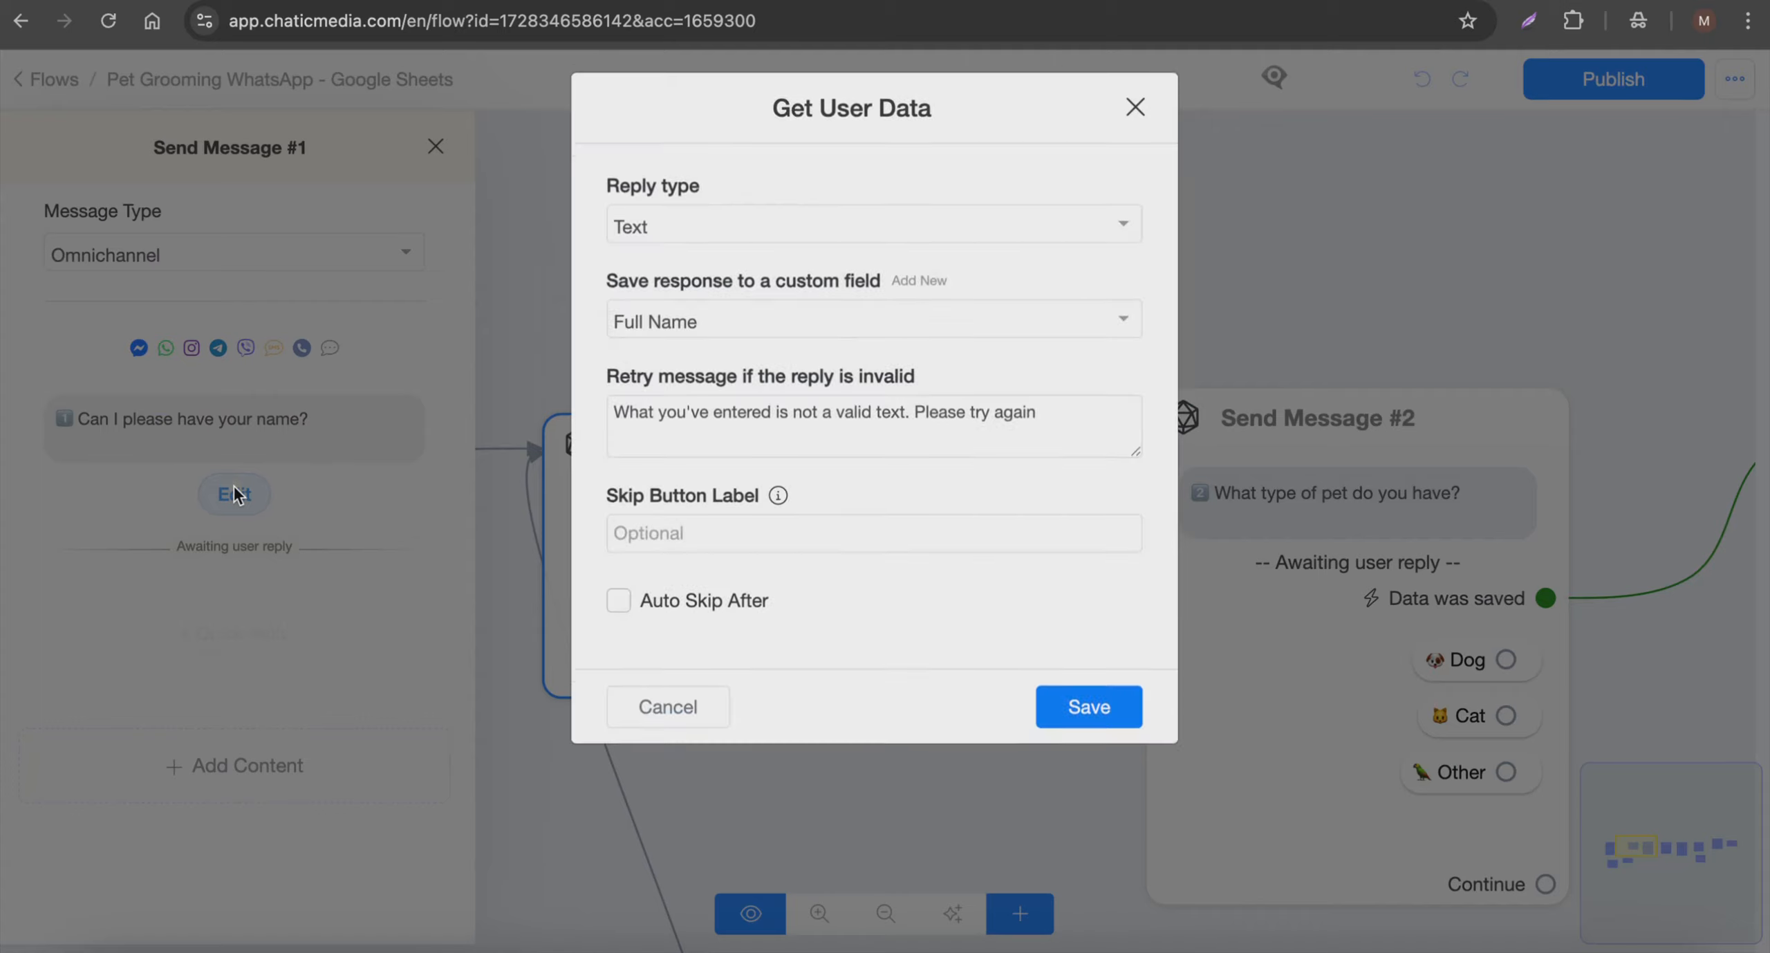
{"action": "left_click", "coordinate": [683, 698]}
{"action": "left_click", "coordinate": [1000, 283]}
- Review the multiple-choice reply settings of the pet type question in Send Message #2 and exit without saving
{"action": "left_click_drag", "start_coordinate": [1000, 284], "coordinate": [1107, 233]}
{"action": "left_click", "coordinate": [847, 412]}
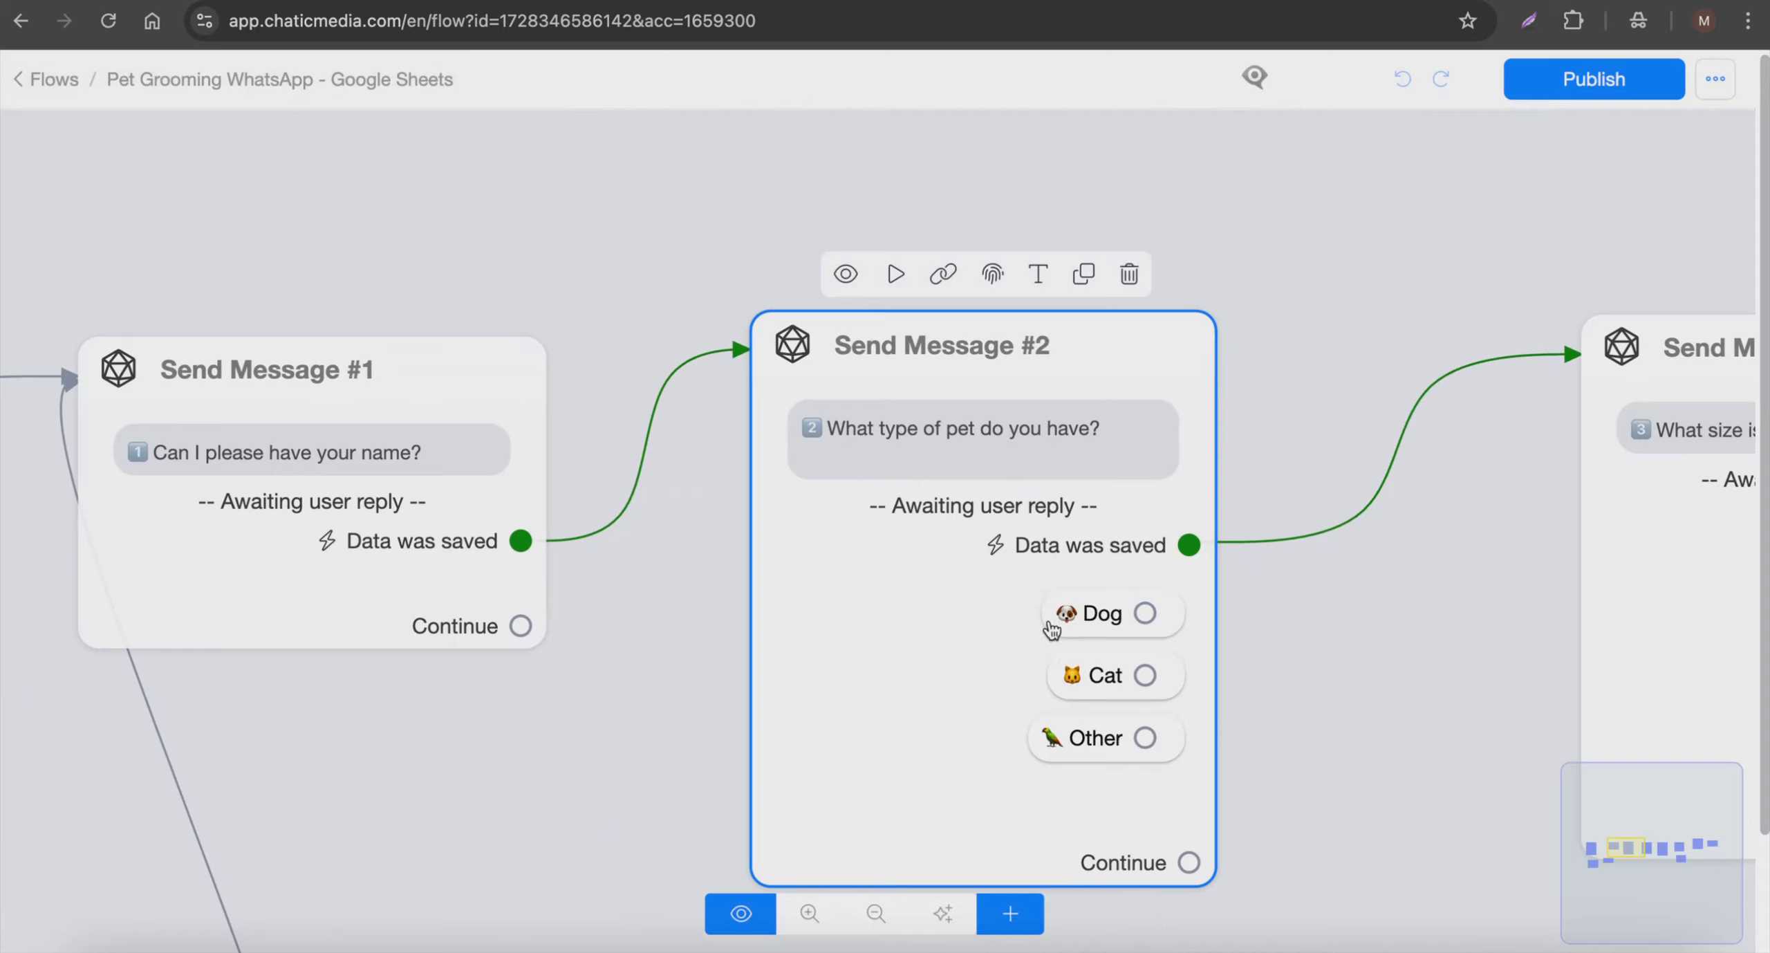
{"action": "left_click", "coordinate": [957, 491]}
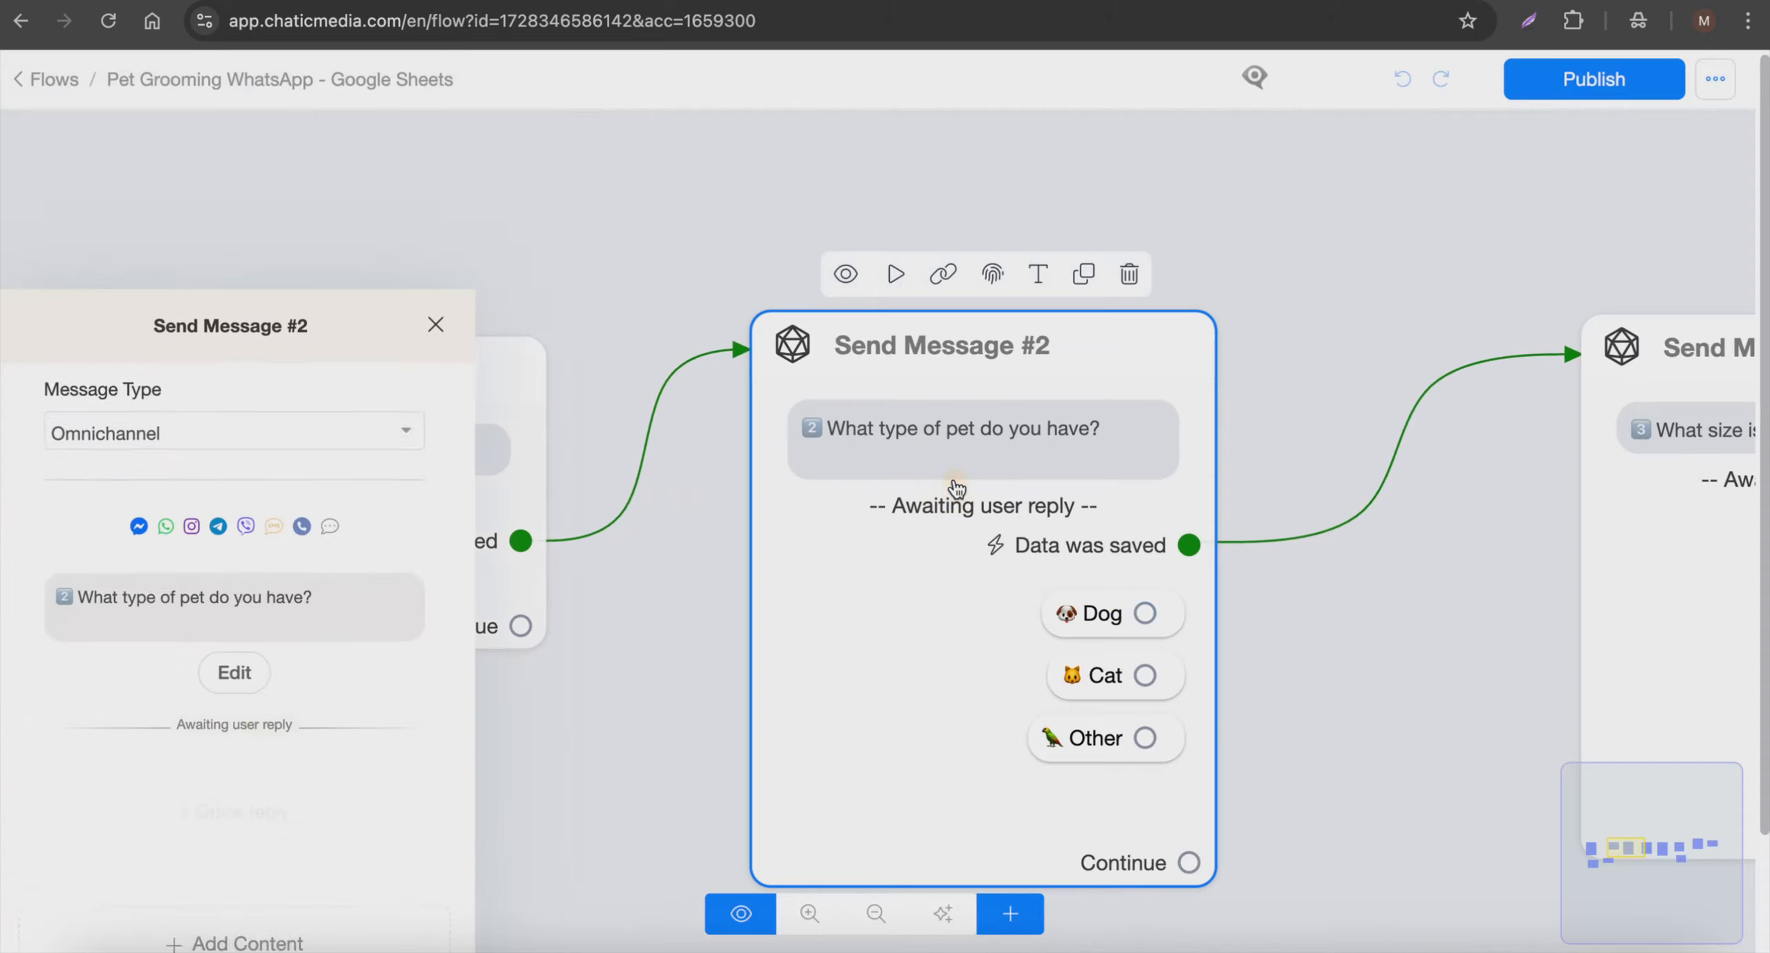
{"action": "left_click", "coordinate": [257, 494]}
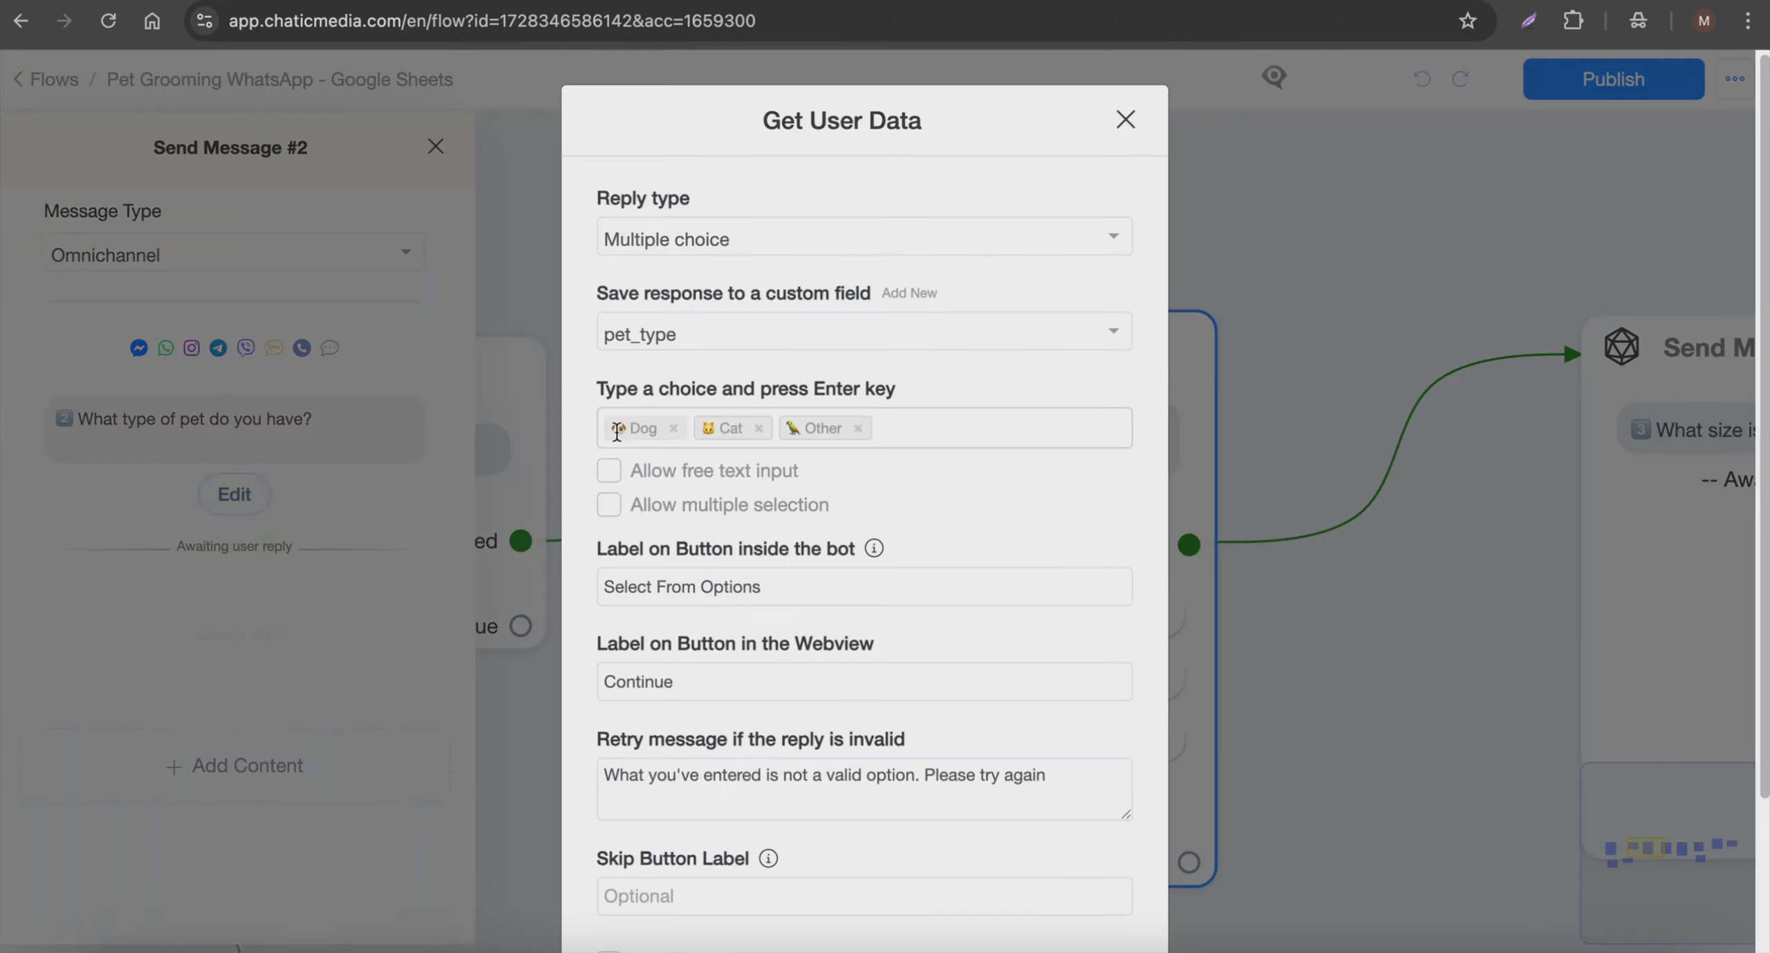
{"action": "scroll", "coordinate": [844, 446], "scroll_direction": "down", "scroll_amount": 3}
{"action": "left_click", "coordinate": [652, 892]}
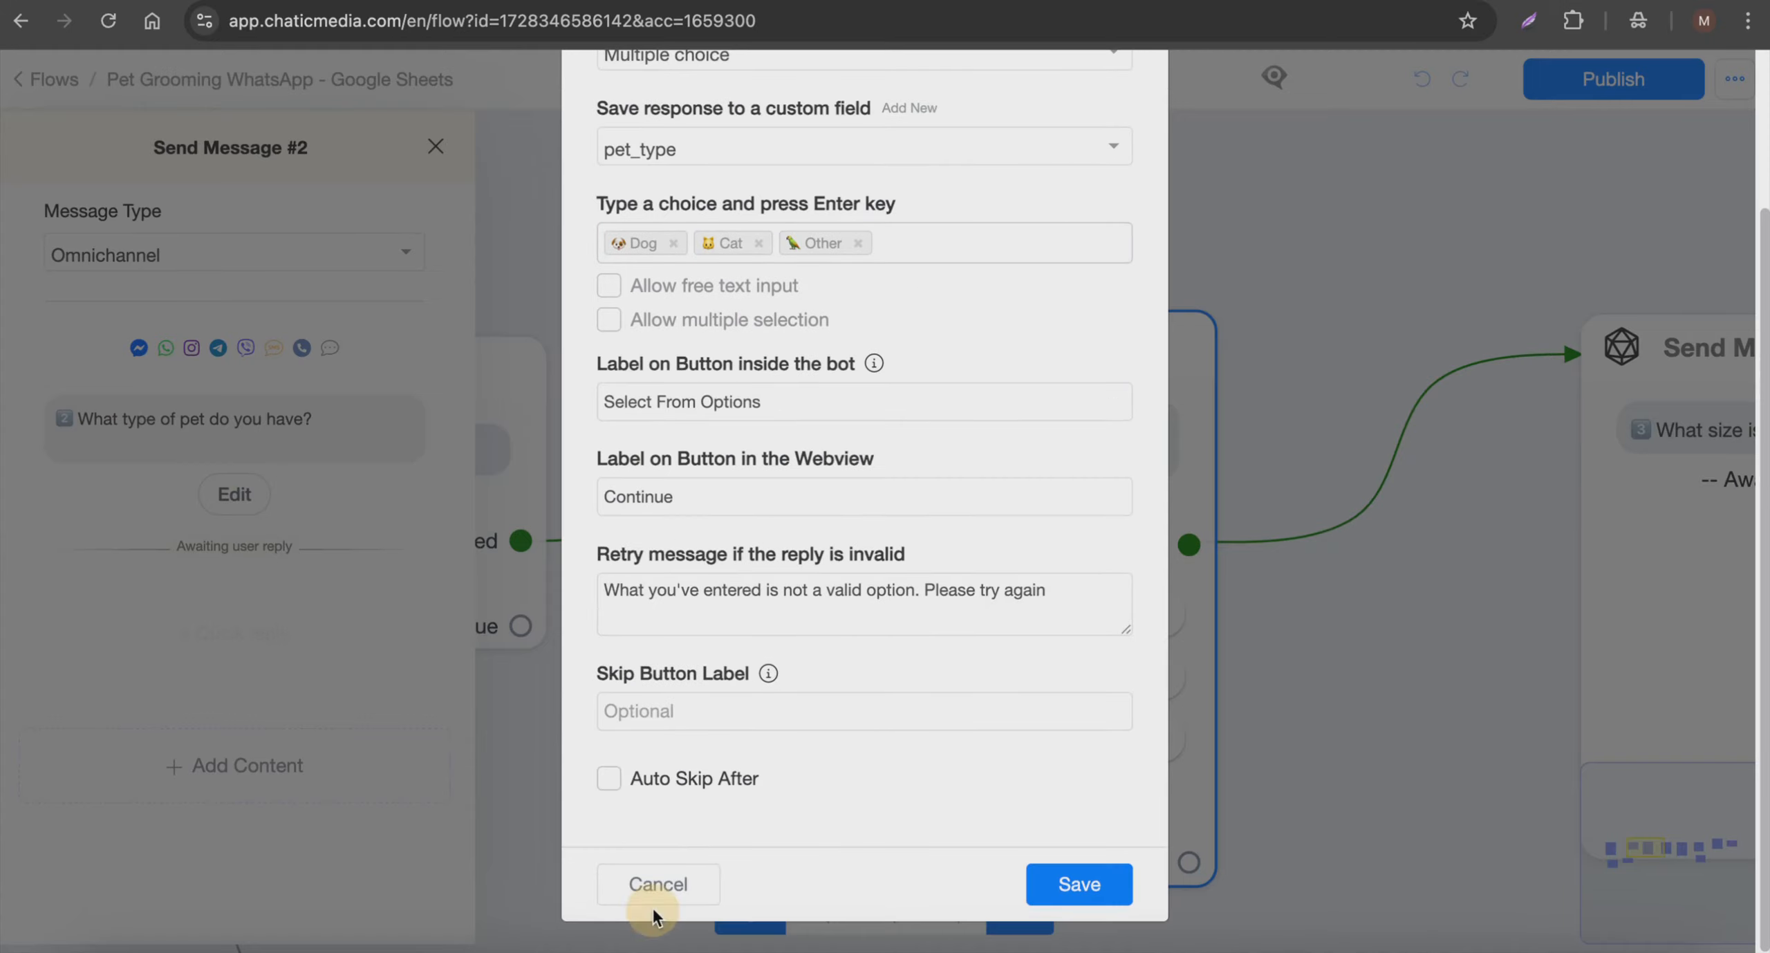
{"action": "left_click", "coordinate": [586, 464]}
- Review the reply type, custom field and choices of the pet size question in Send Message #3 without saving
{"action": "left_click_drag", "start_coordinate": [1102, 281], "coordinate": [892, 284]}
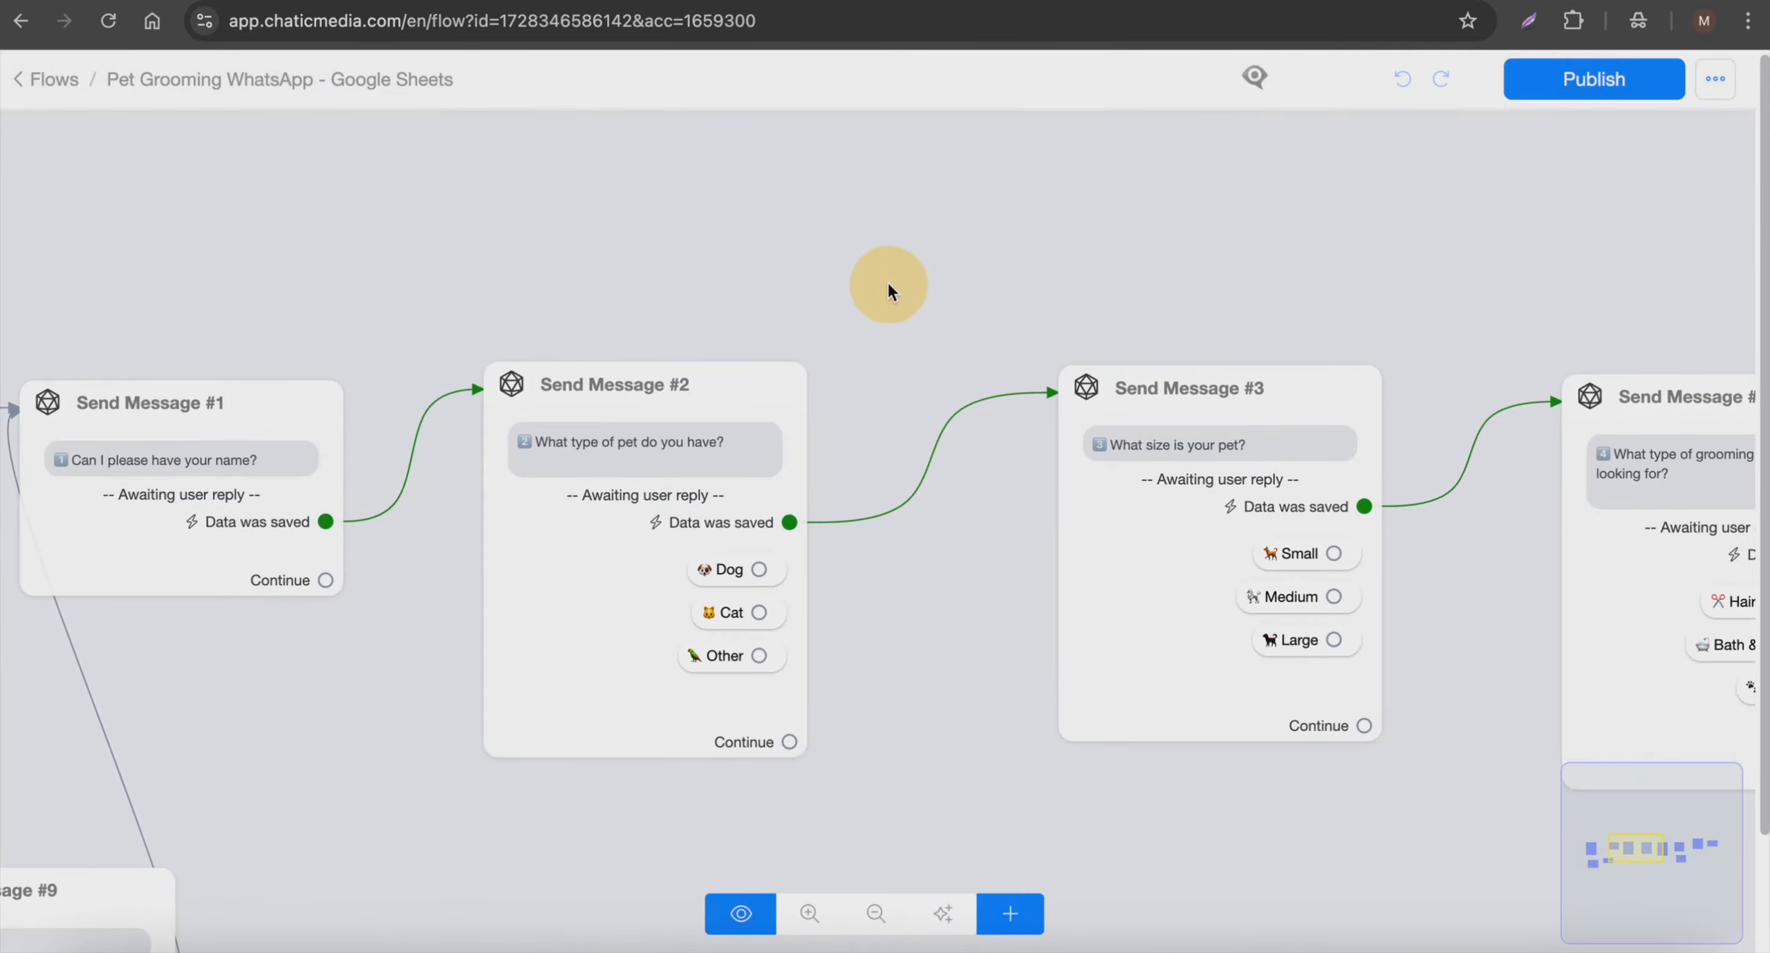
{"action": "left_click", "coordinate": [1099, 434]}
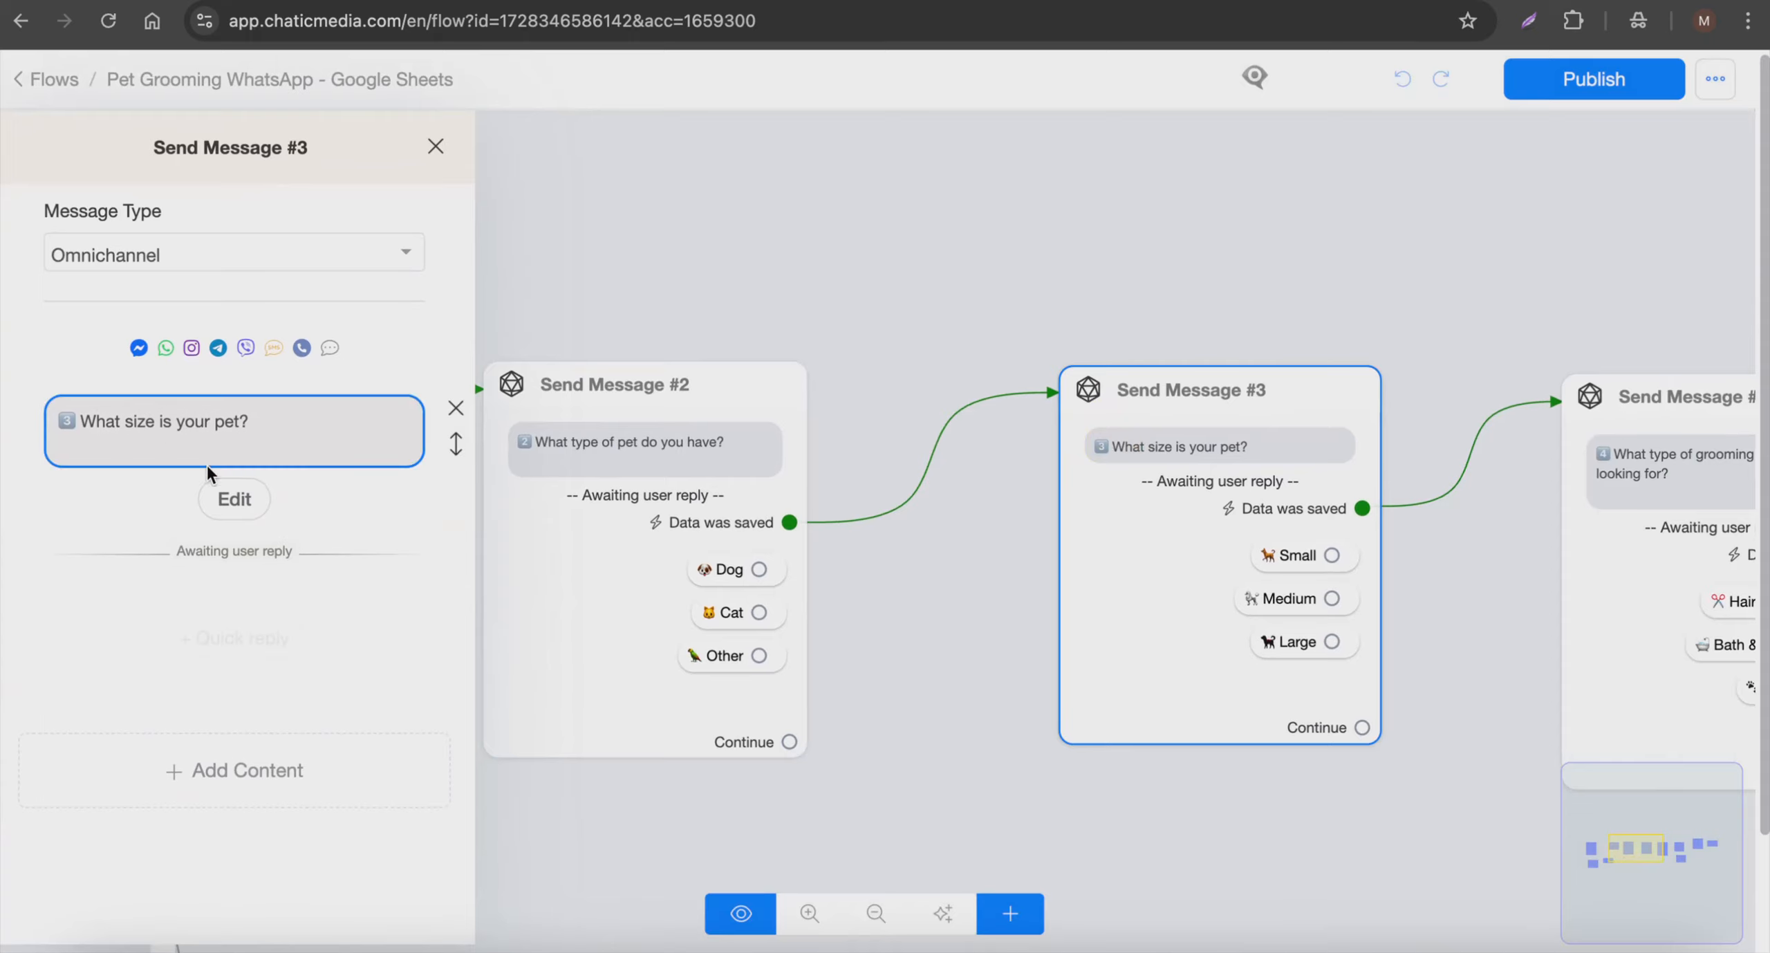
{"action": "left_click", "coordinate": [234, 494]}
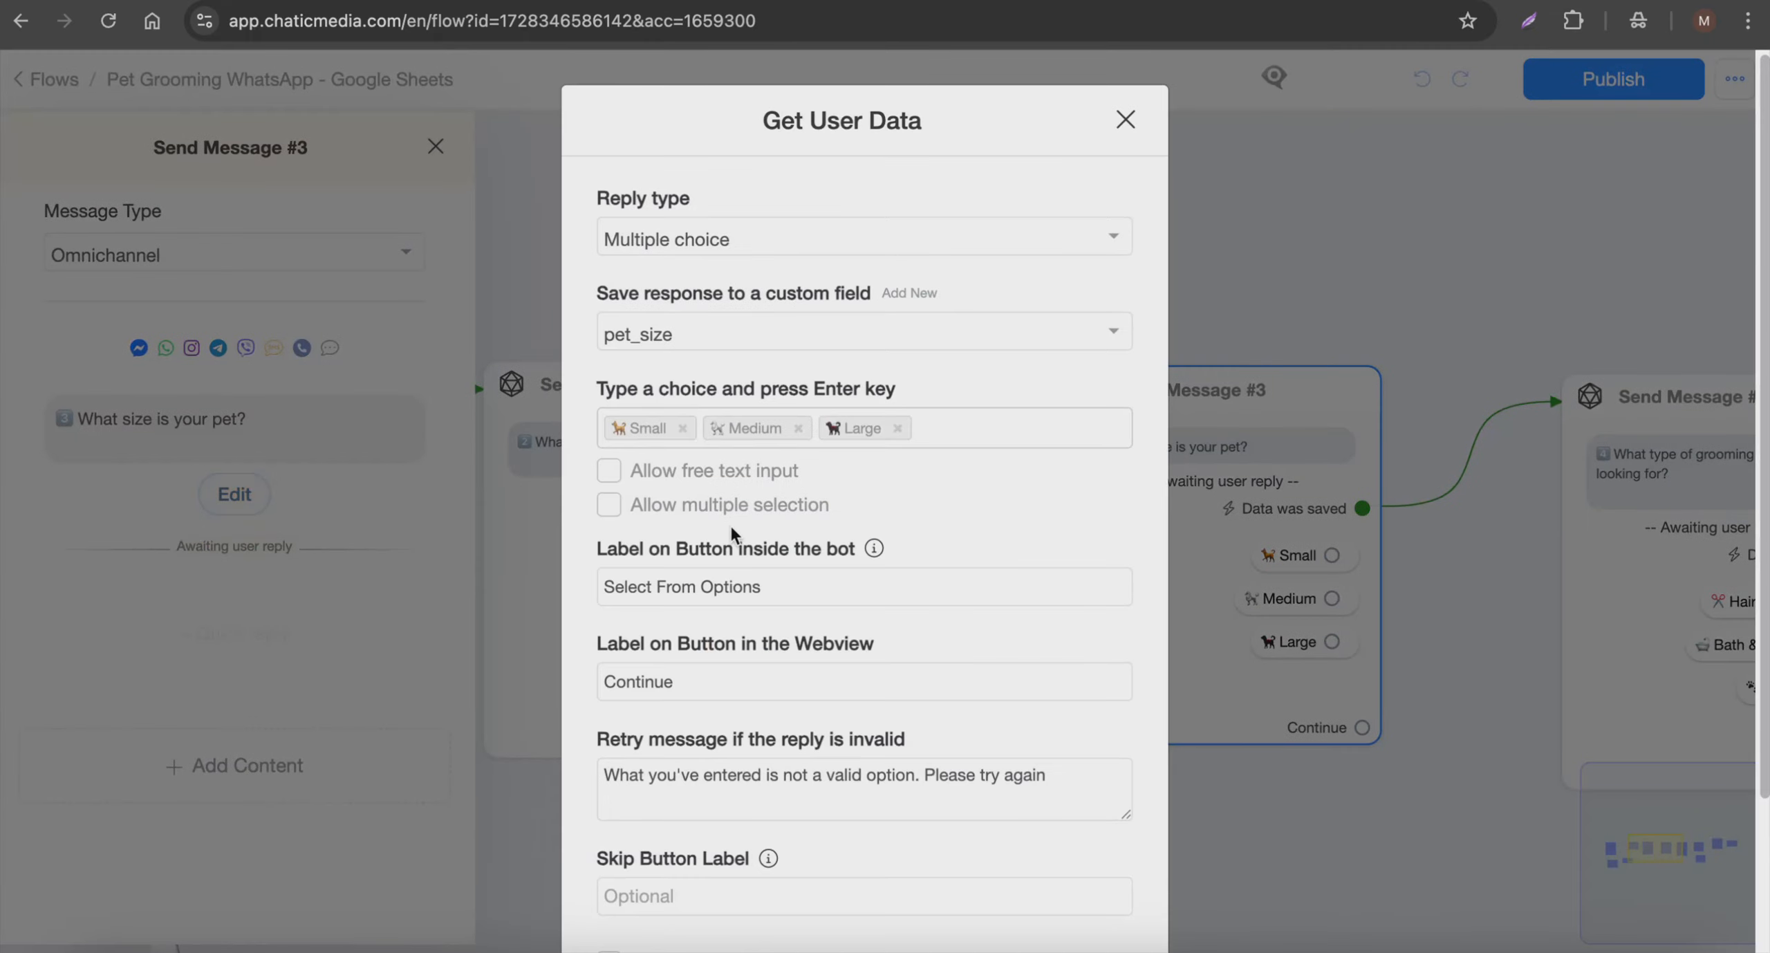
{"action": "scroll", "coordinate": [674, 692], "scroll_direction": "down", "scroll_amount": 3}
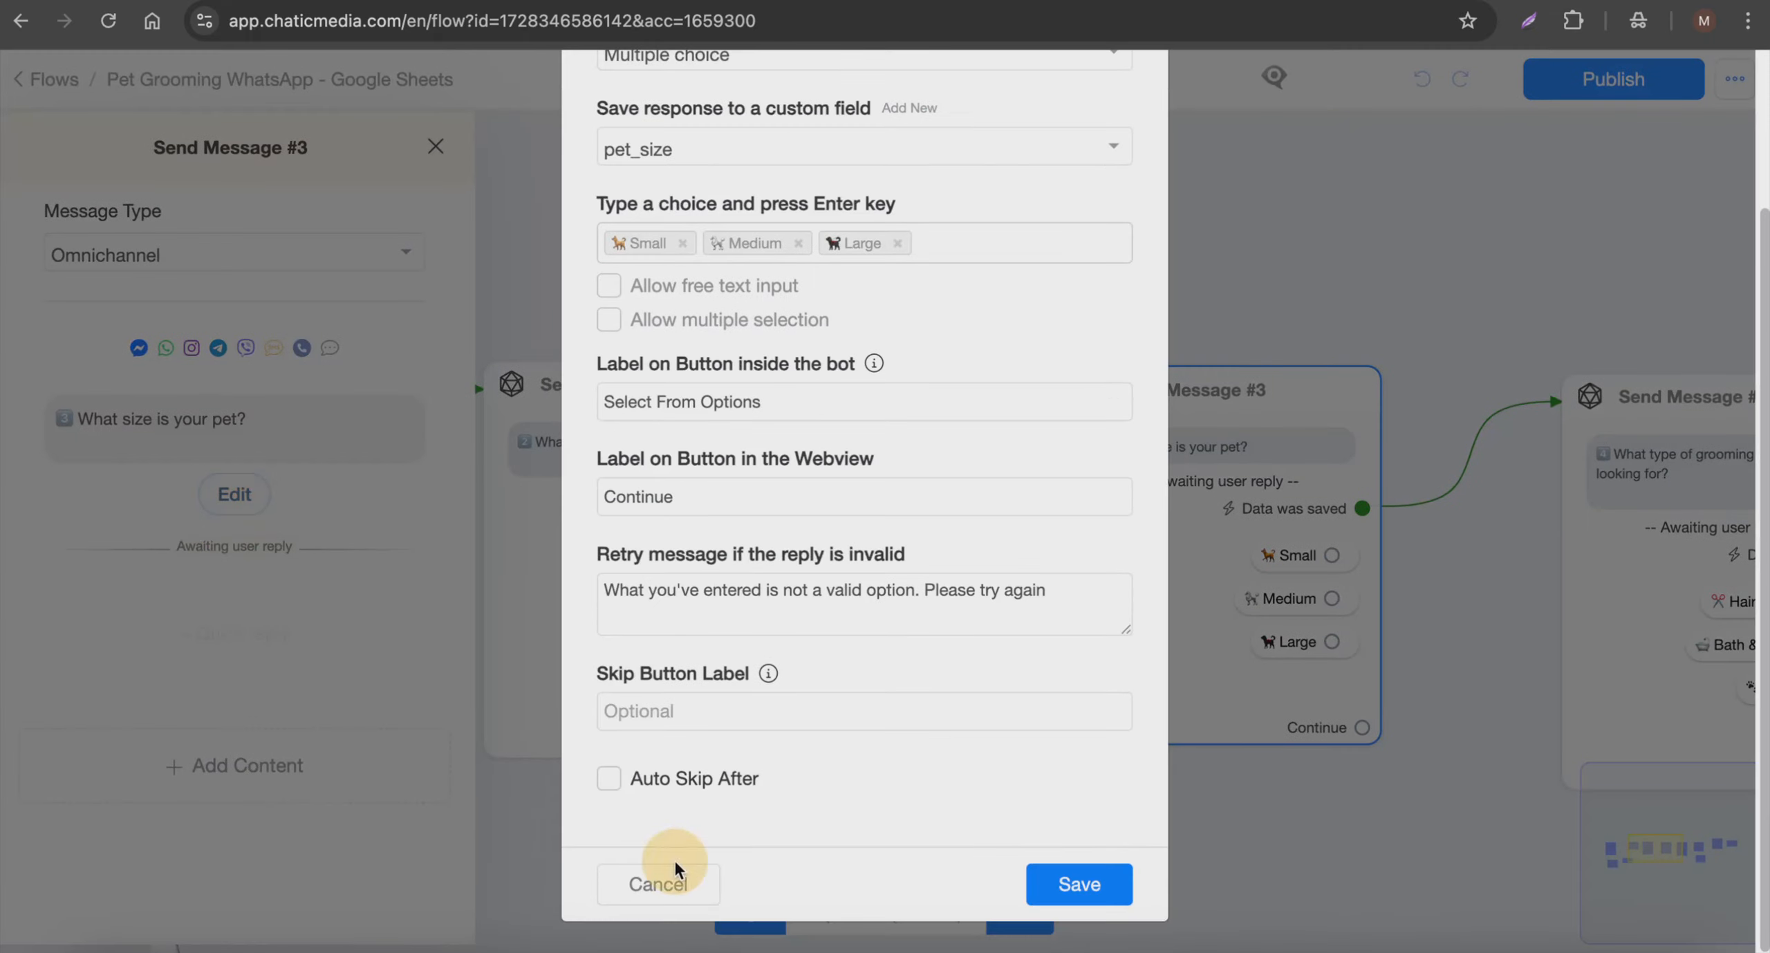
{"action": "left_click", "coordinate": [683, 876]}
- Review the custom field and choices of the grooming service question in Send Message #4 without saving
{"action": "left_click", "coordinate": [850, 490]}
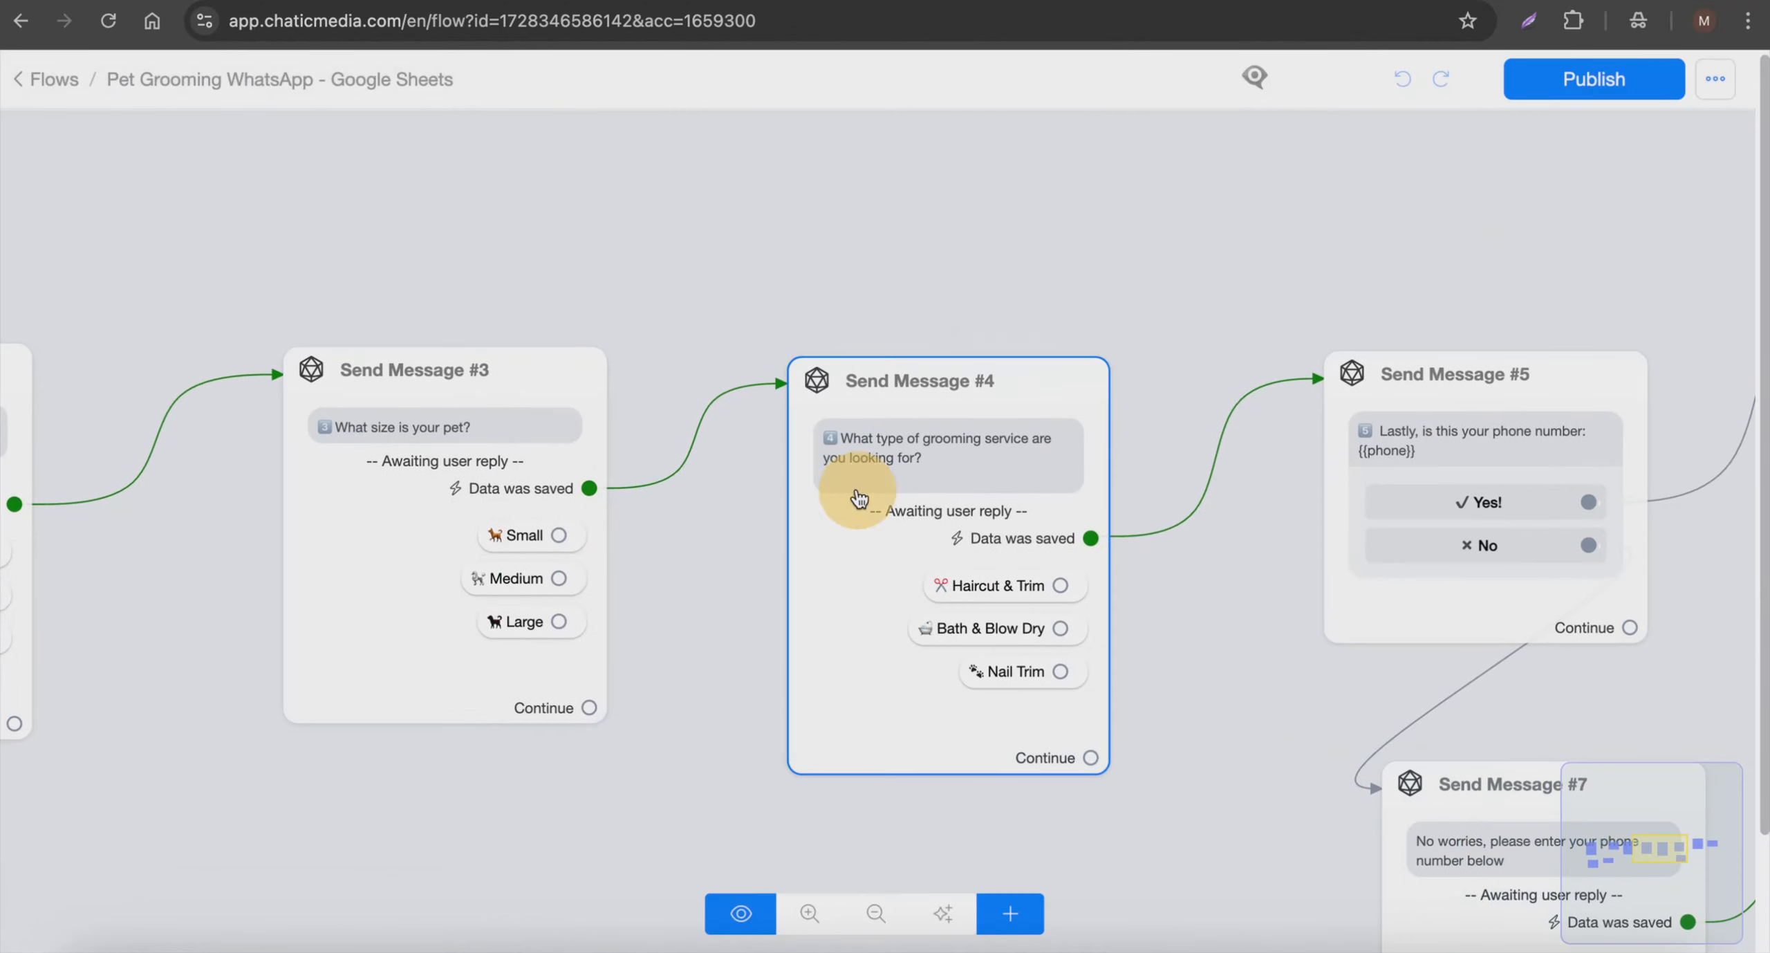
{"action": "left_click", "coordinate": [919, 493]}
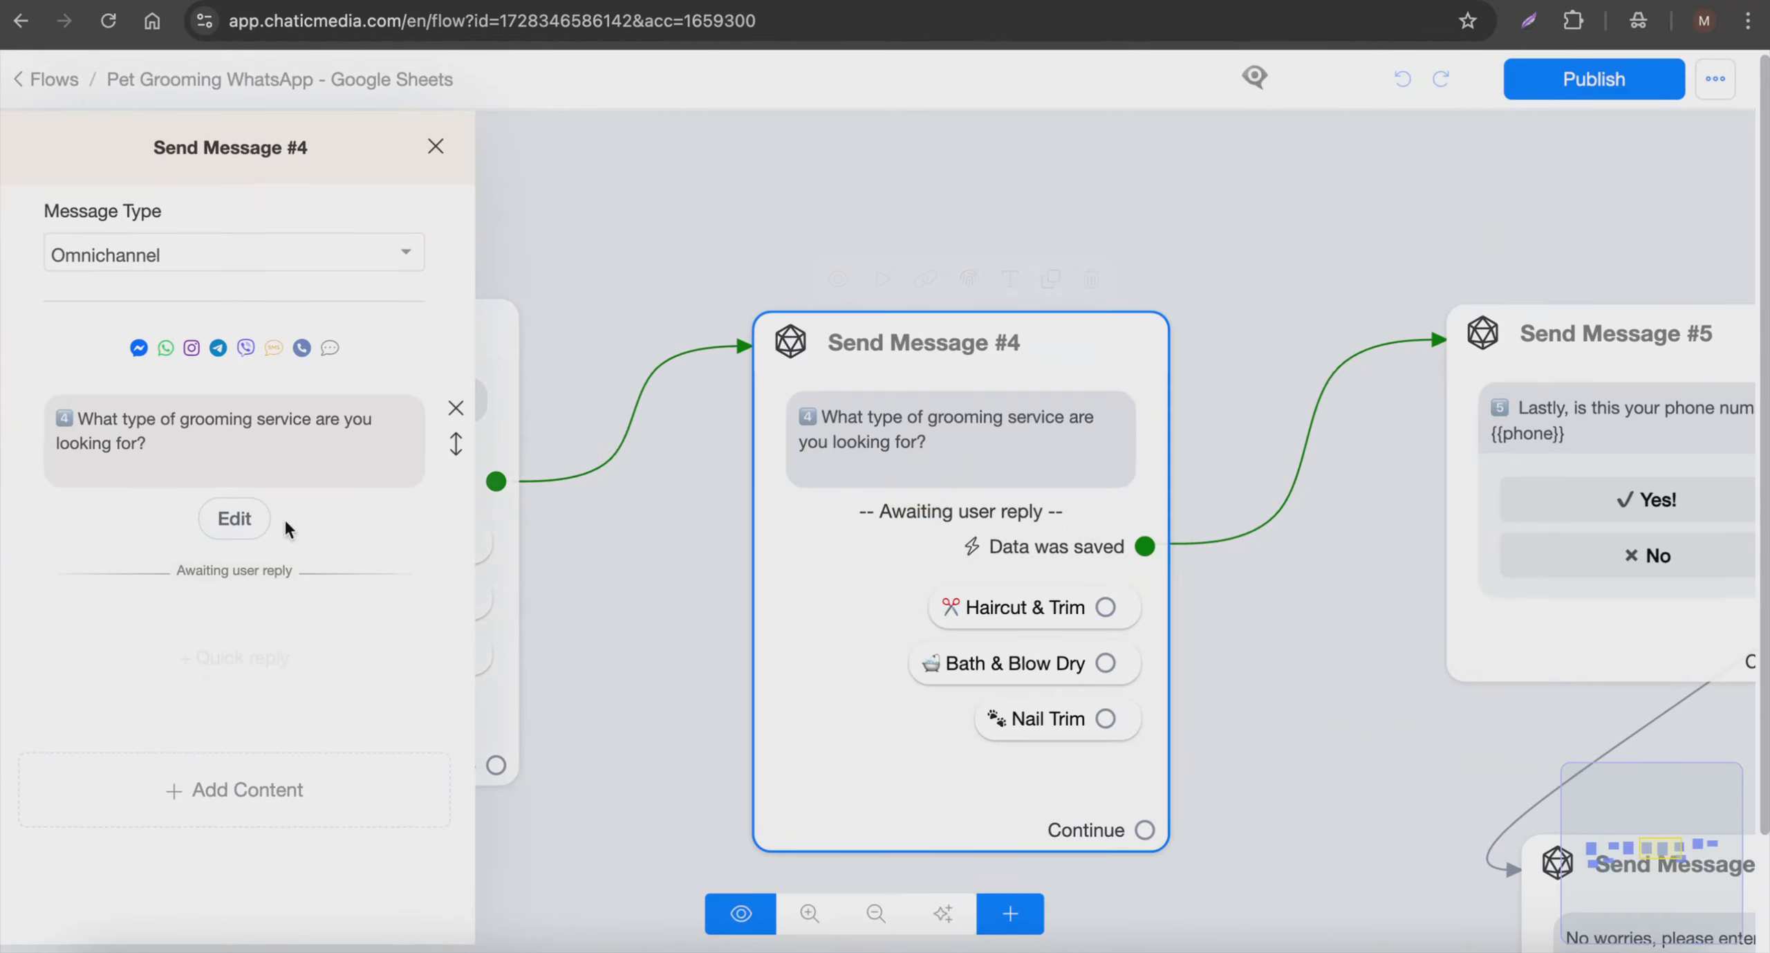
{"action": "left_click", "coordinate": [243, 520]}
{"action": "scroll", "coordinate": [691, 466], "scroll_direction": "down", "scroll_amount": 3}
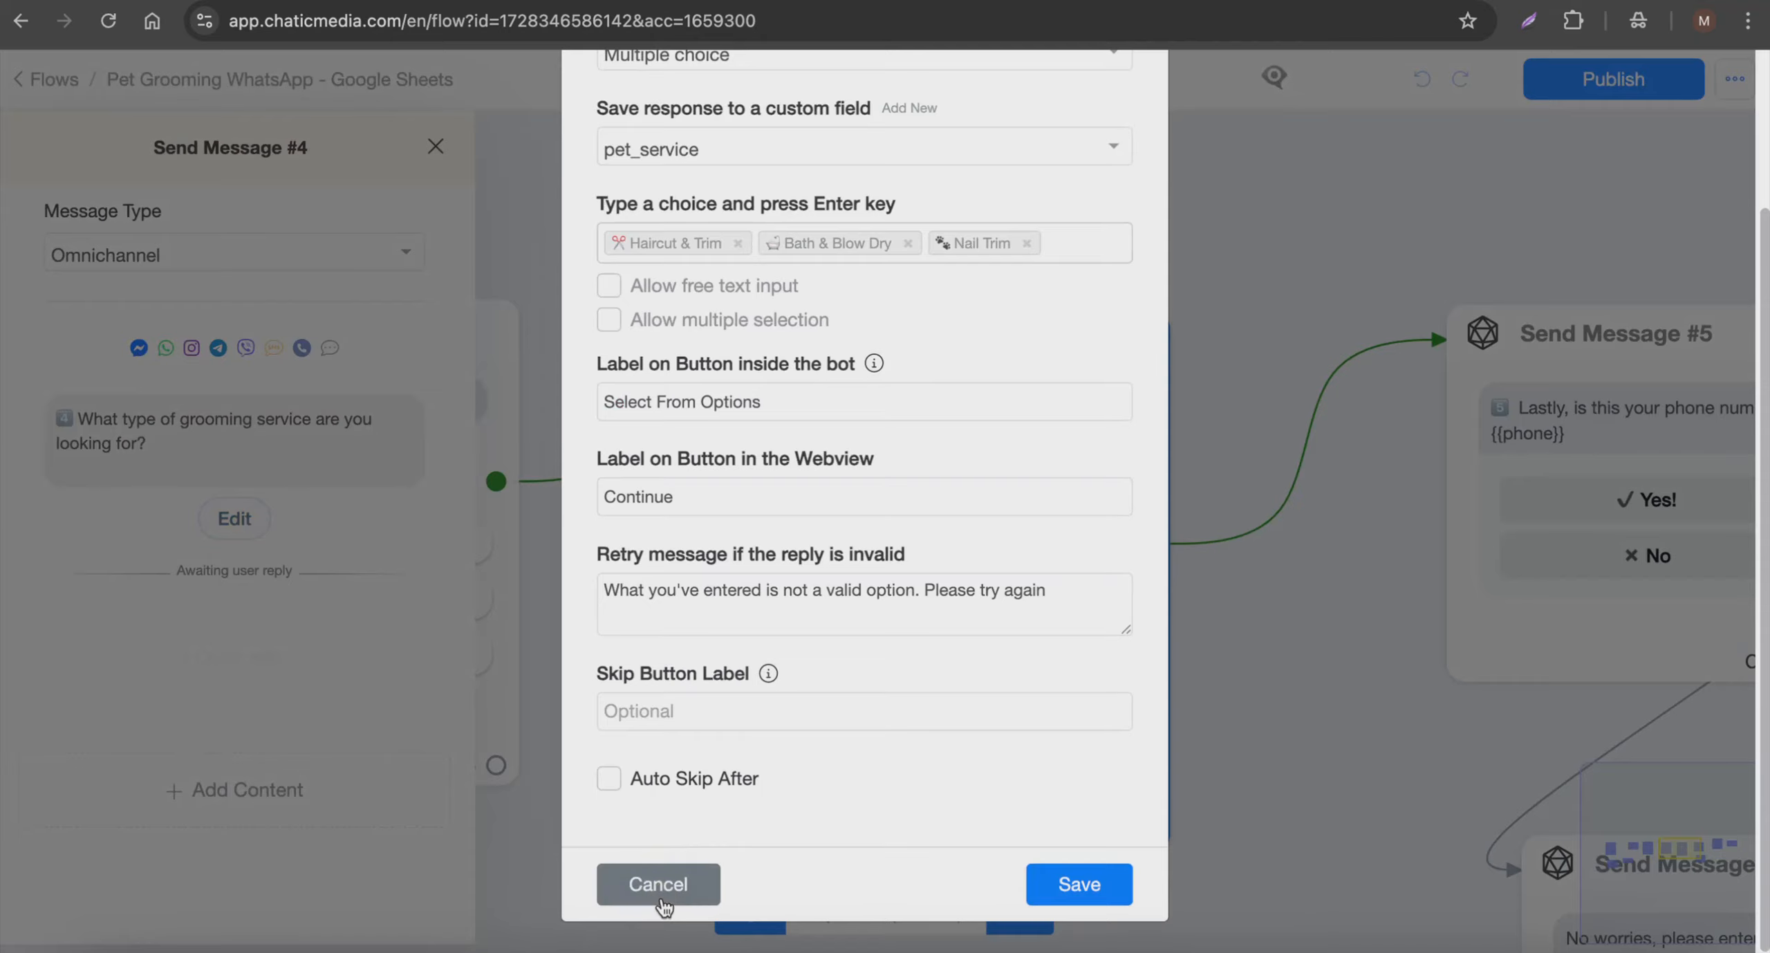
{"action": "left_click", "coordinate": [663, 882]}
- Examine the phone number confirmation in Send Message #5 and its No branch leading to Send Message #7
{"action": "left_click_drag", "start_coordinate": [1252, 261], "coordinate": [802, 246]}
{"action": "left_click", "coordinate": [1027, 403]}
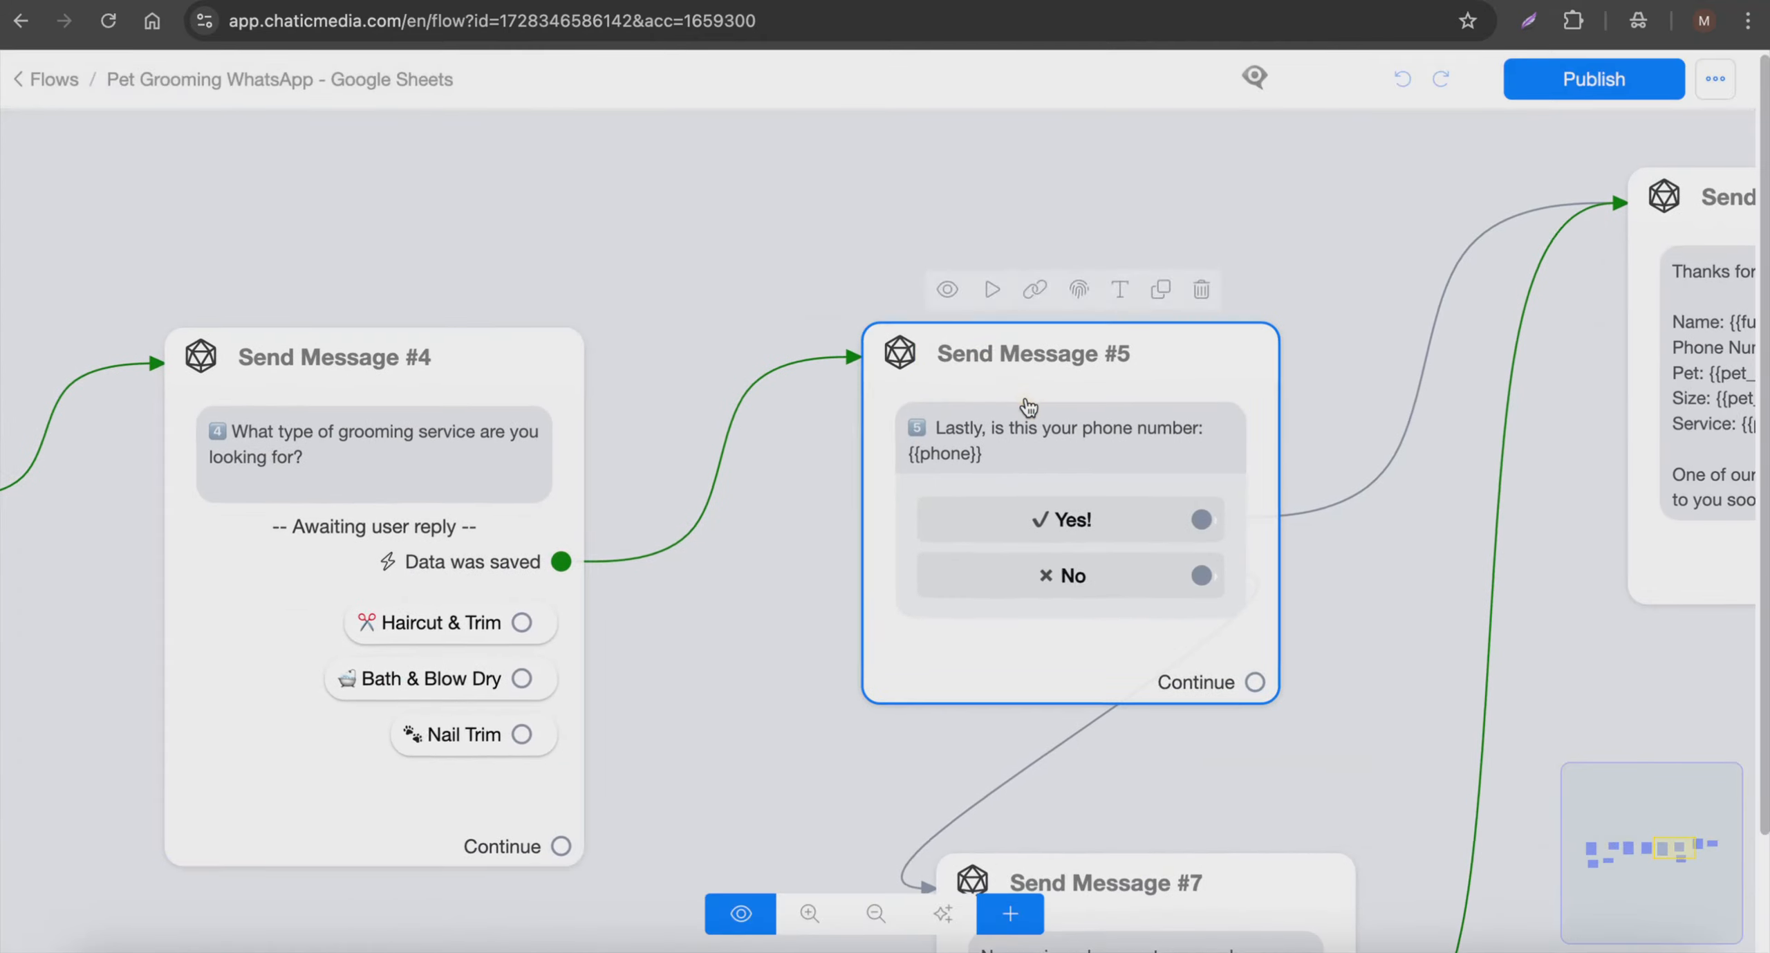
{"action": "scroll", "coordinate": [1010, 477], "scroll_direction": "down", "scroll_amount": 3}
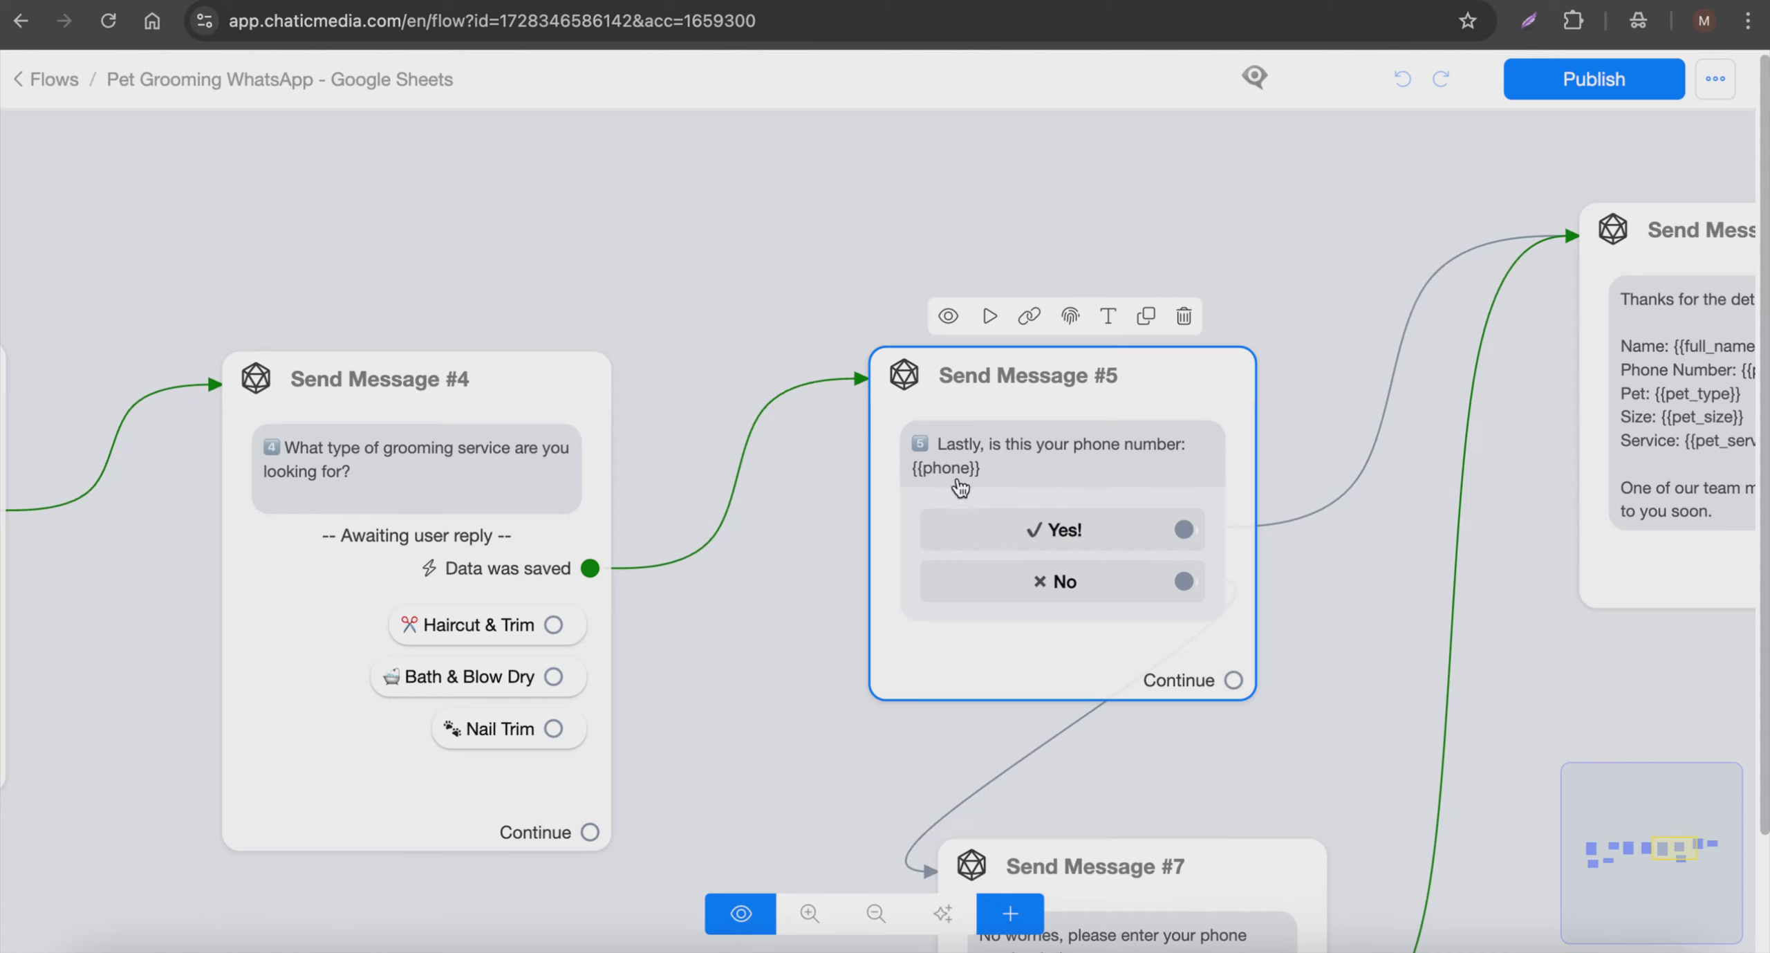
{"action": "scroll", "coordinate": [1048, 544], "scroll_direction": "down", "scroll_amount": 3}
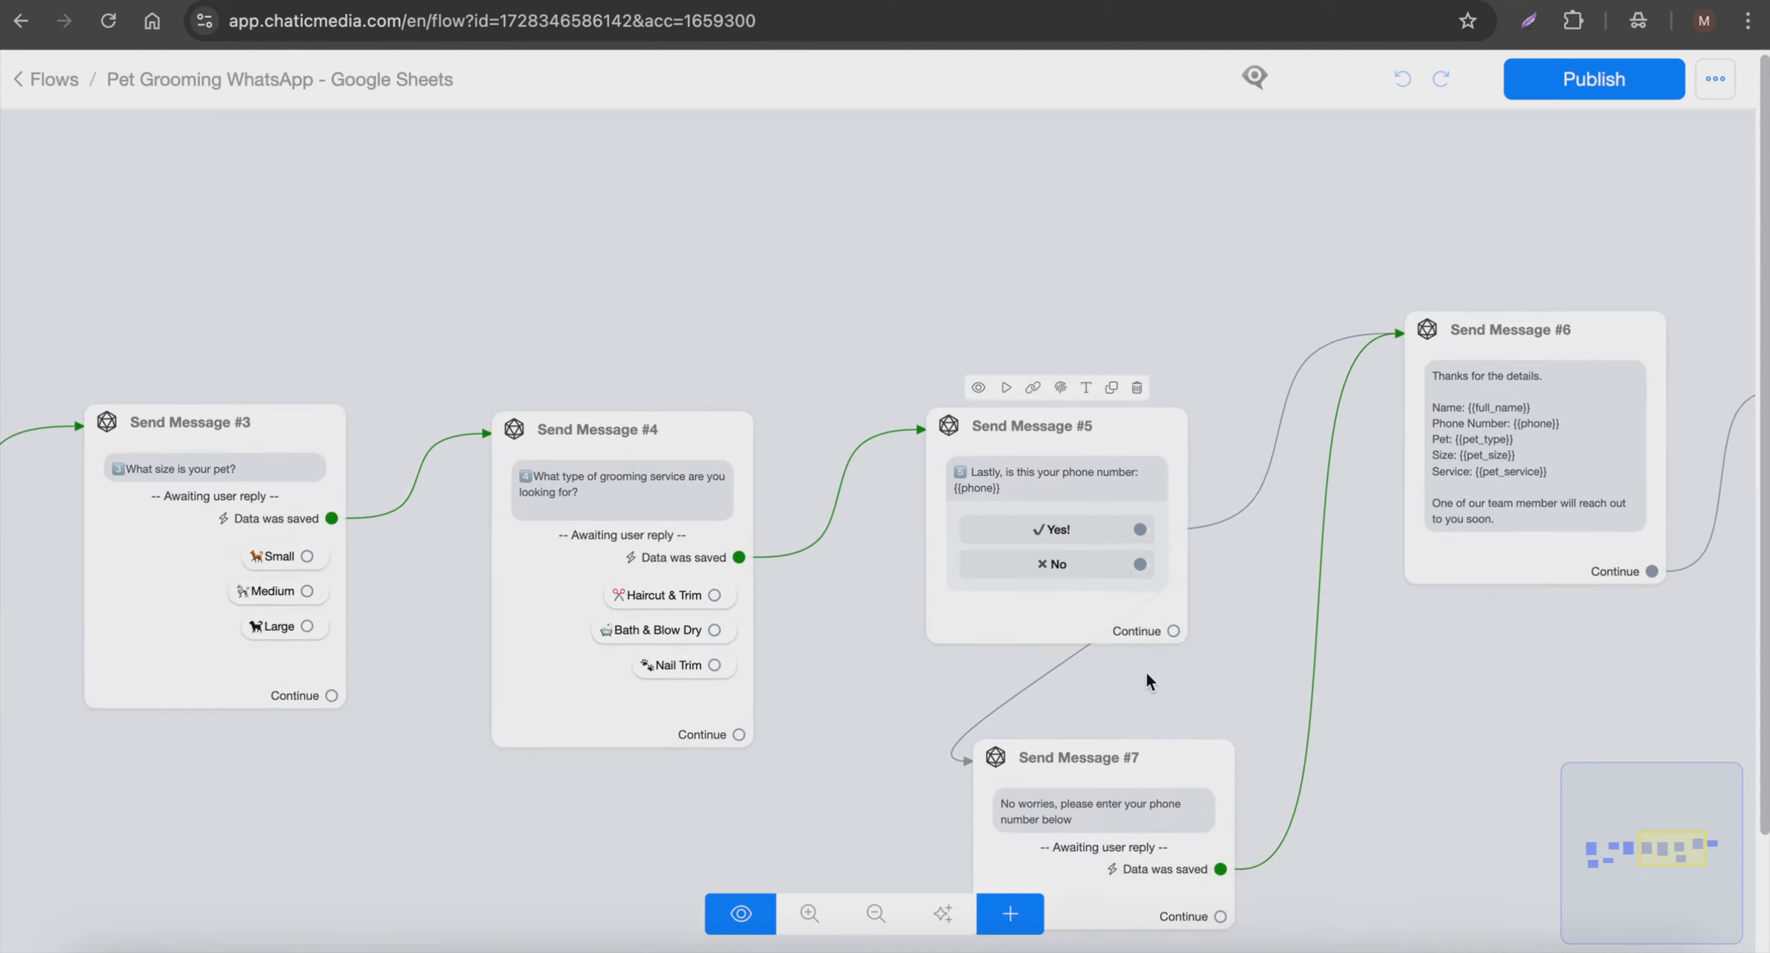
{"action": "left_click_drag", "start_coordinate": [1145, 669], "coordinate": [1188, 553]}
{"action": "left_click", "coordinate": [1024, 704]}
{"action": "scroll", "coordinate": [1024, 704], "scroll_direction": "up", "scroll_amount": 1}
{"action": "scroll", "coordinate": [957, 679], "scroll_direction": "down", "scroll_amount": 3}
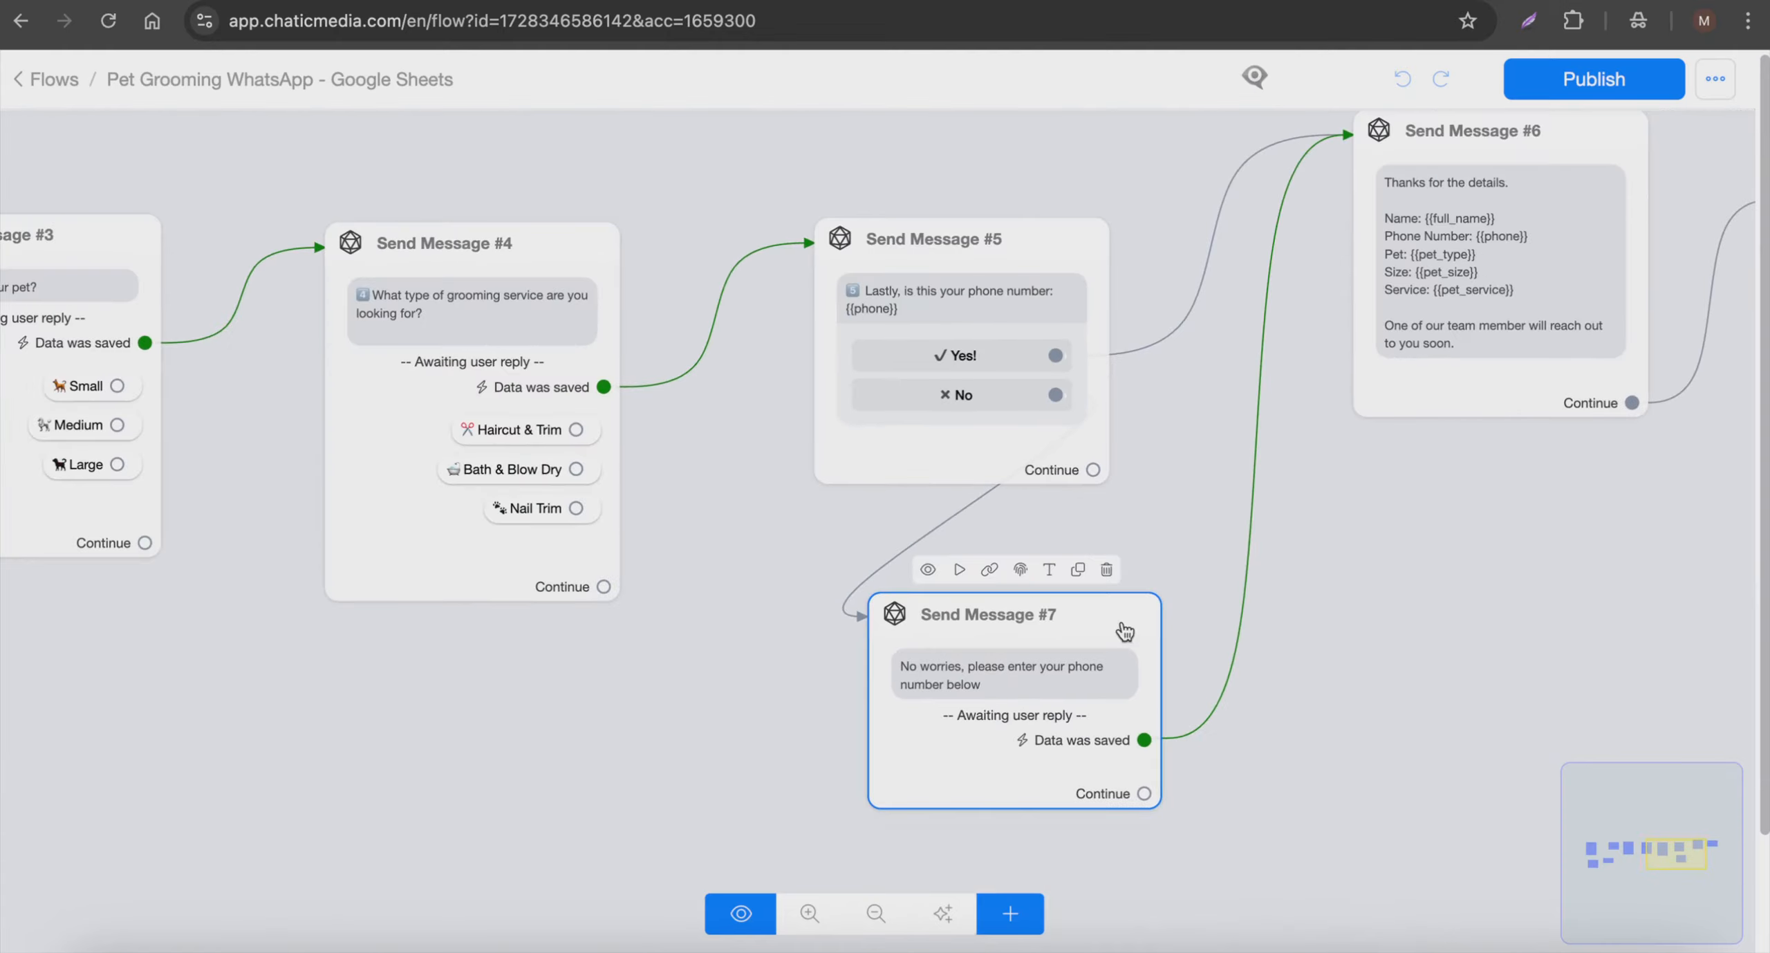
- Examine the summary message and its custom field placeholders in Send Message #6
{"action": "left_click_drag", "start_coordinate": [1594, 508], "coordinate": [1042, 755]}
{"action": "scroll", "coordinate": [976, 437], "scroll_direction": "up", "scroll_amount": 3}
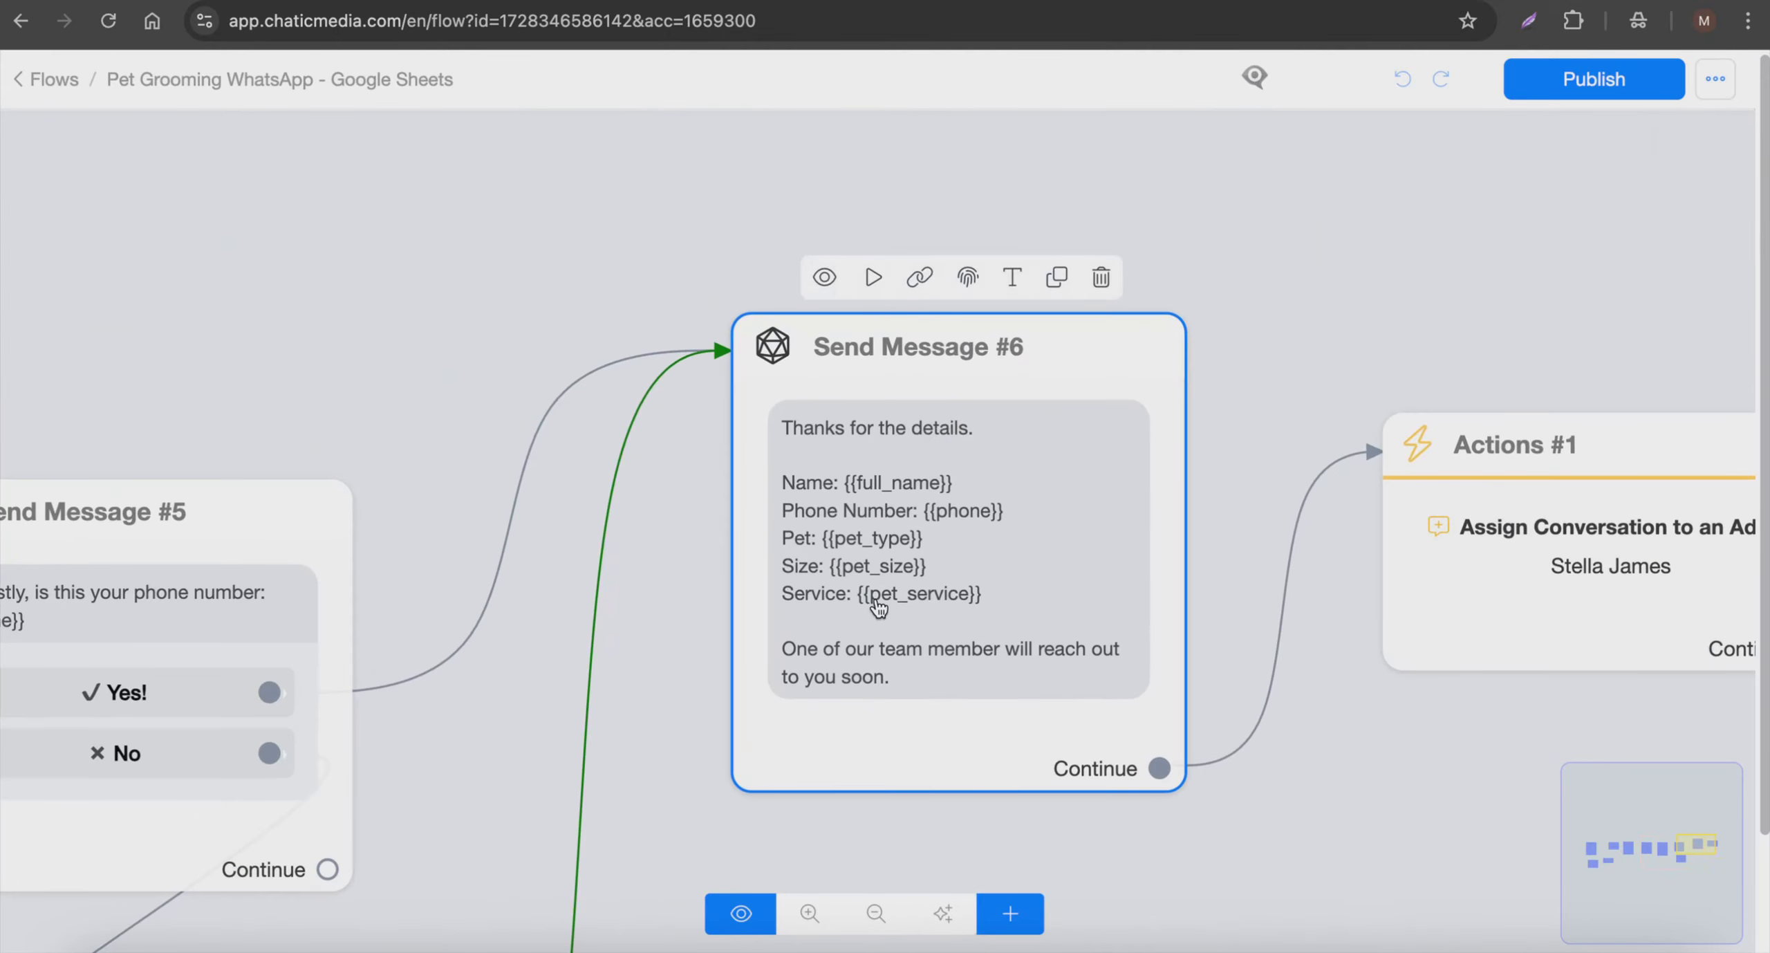
{"action": "scroll", "coordinate": [878, 608], "scroll_direction": "down", "scroll_amount": 1}
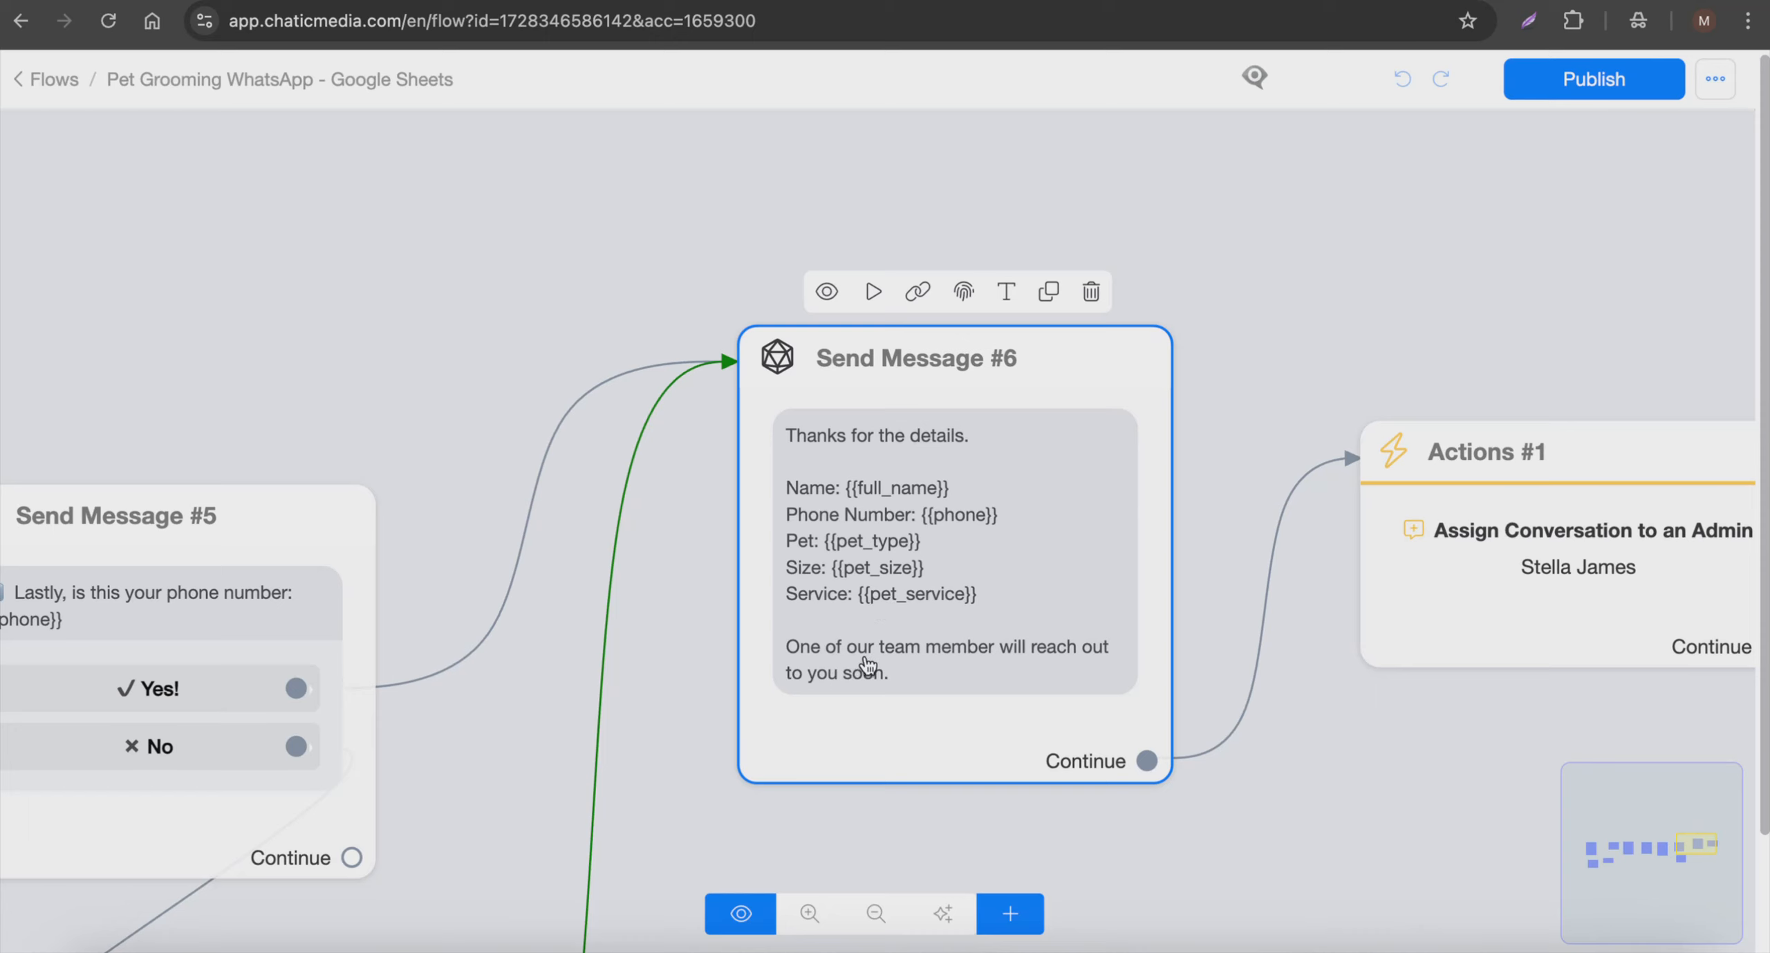
{"action": "scroll", "coordinate": [1024, 654], "scroll_direction": "down", "scroll_amount": 1}
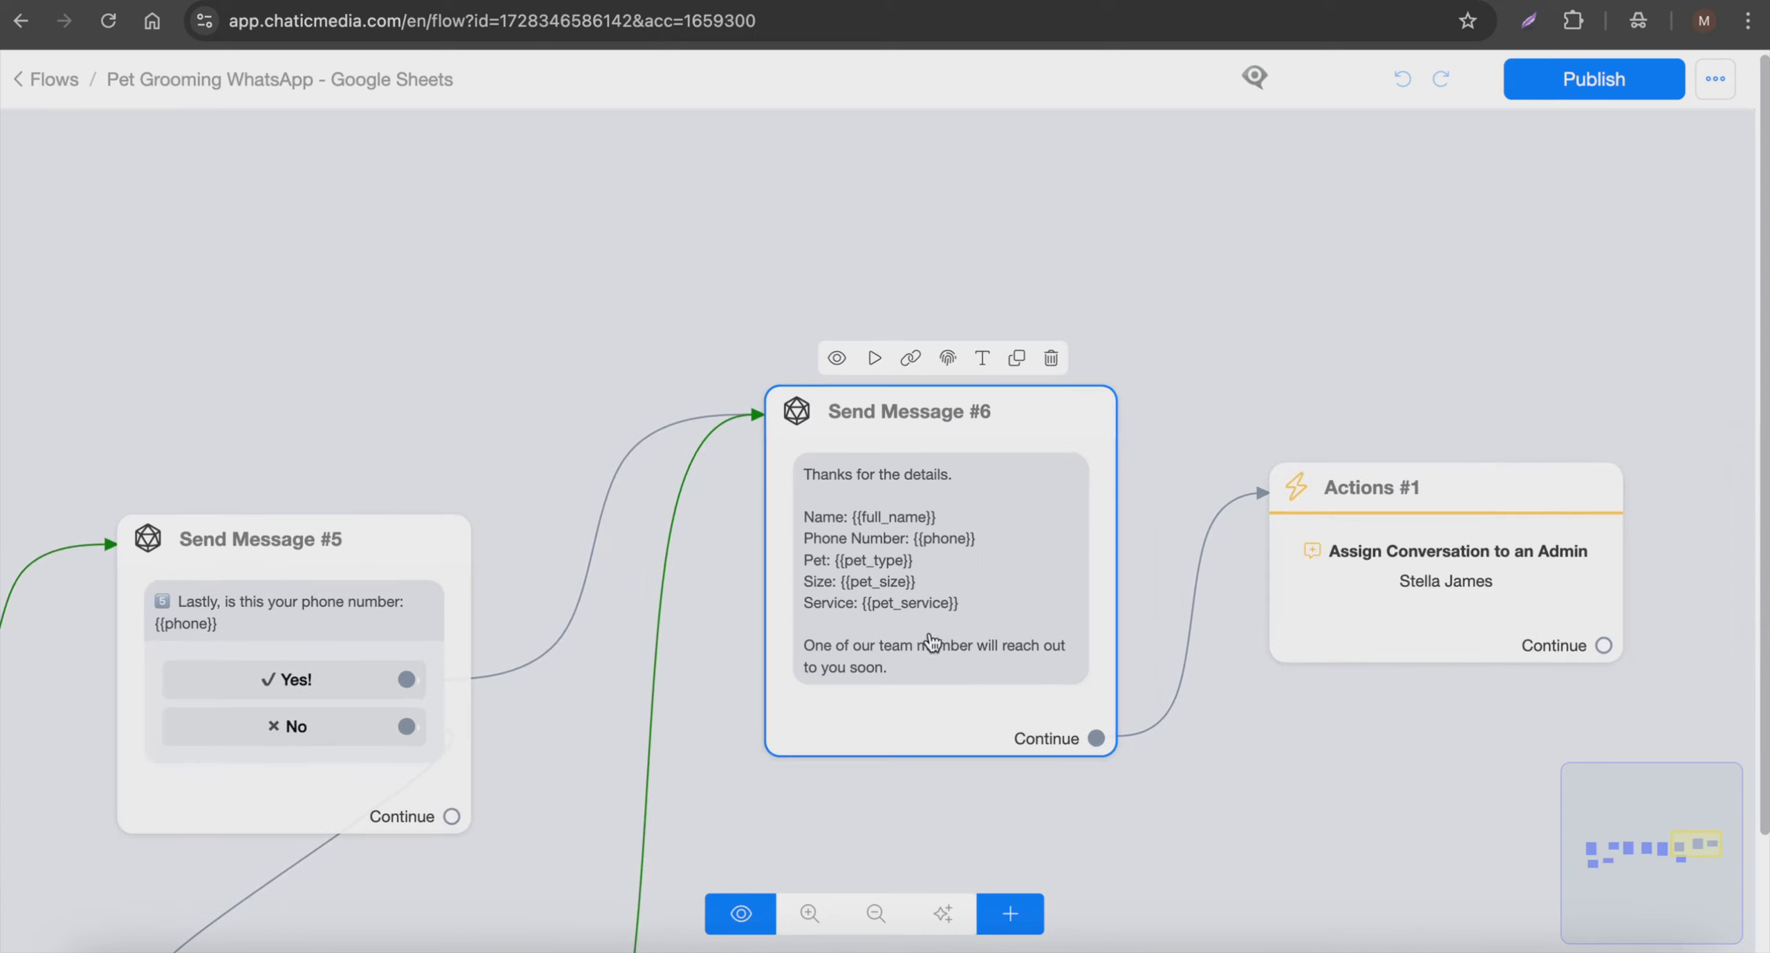
- Check which admin the conversation is assigned to in Actions #1 and close its settings
{"action": "left_click", "coordinate": [1363, 555]}
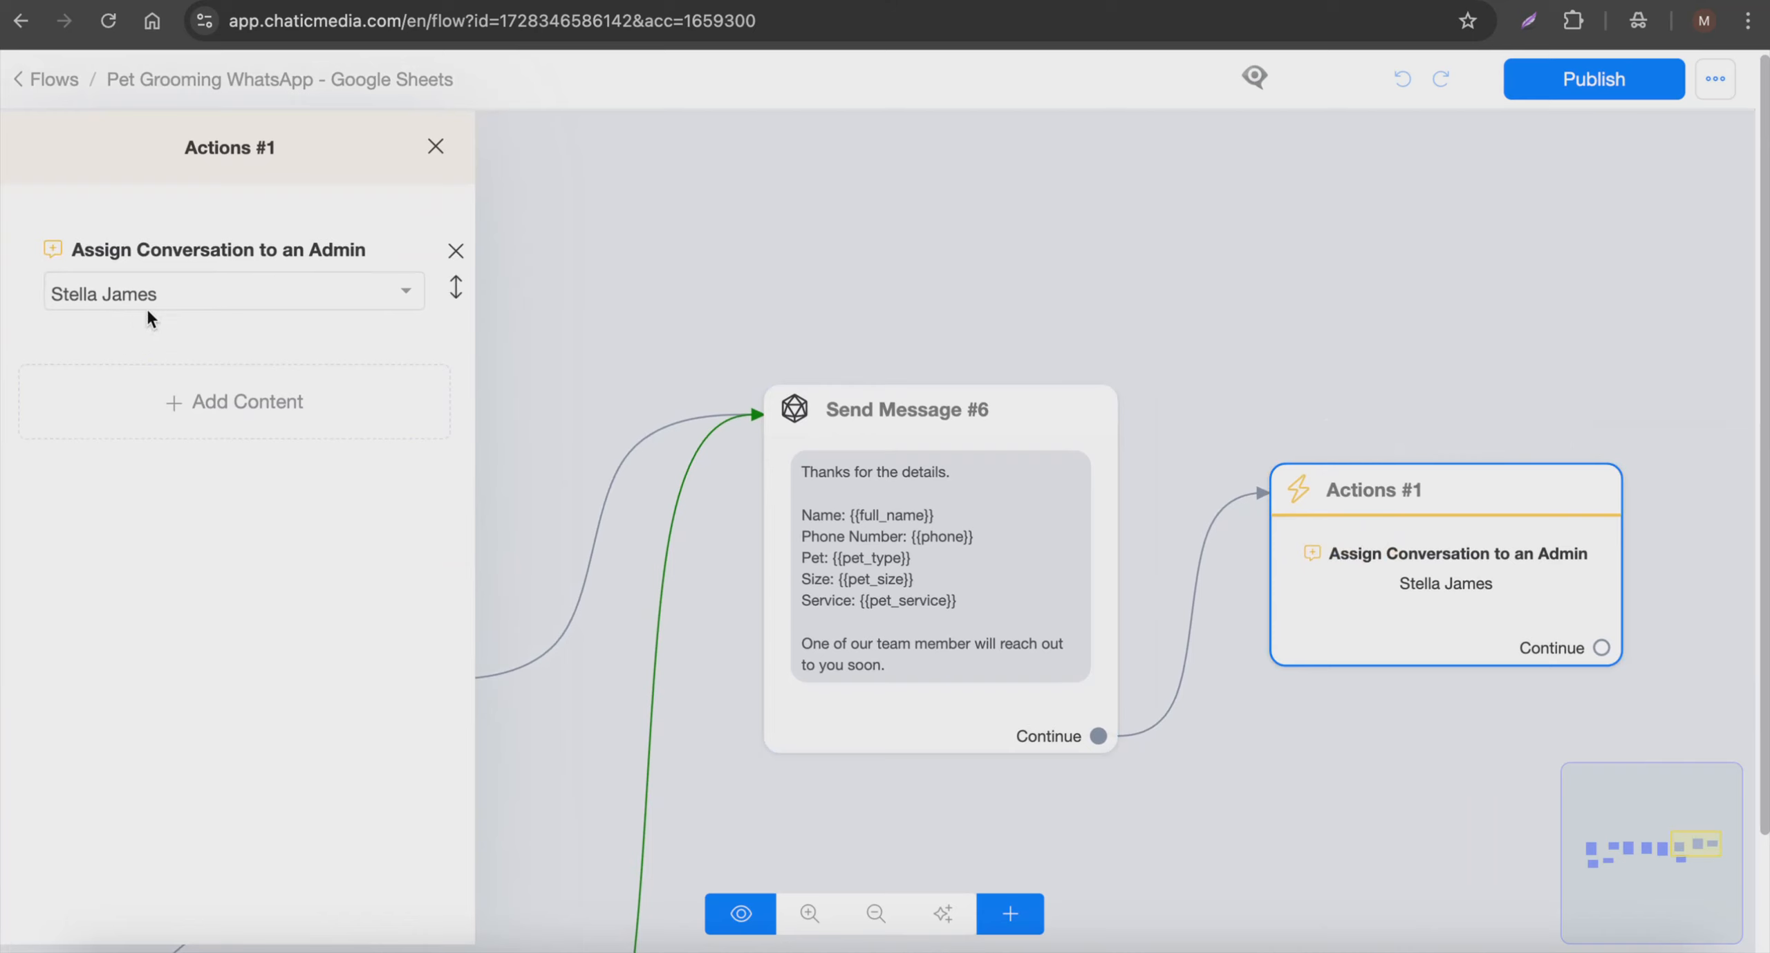
{"action": "left_click", "coordinate": [1253, 315]}
{"action": "scroll", "coordinate": [1252, 315], "scroll_direction": "down", "scroll_amount": 5}
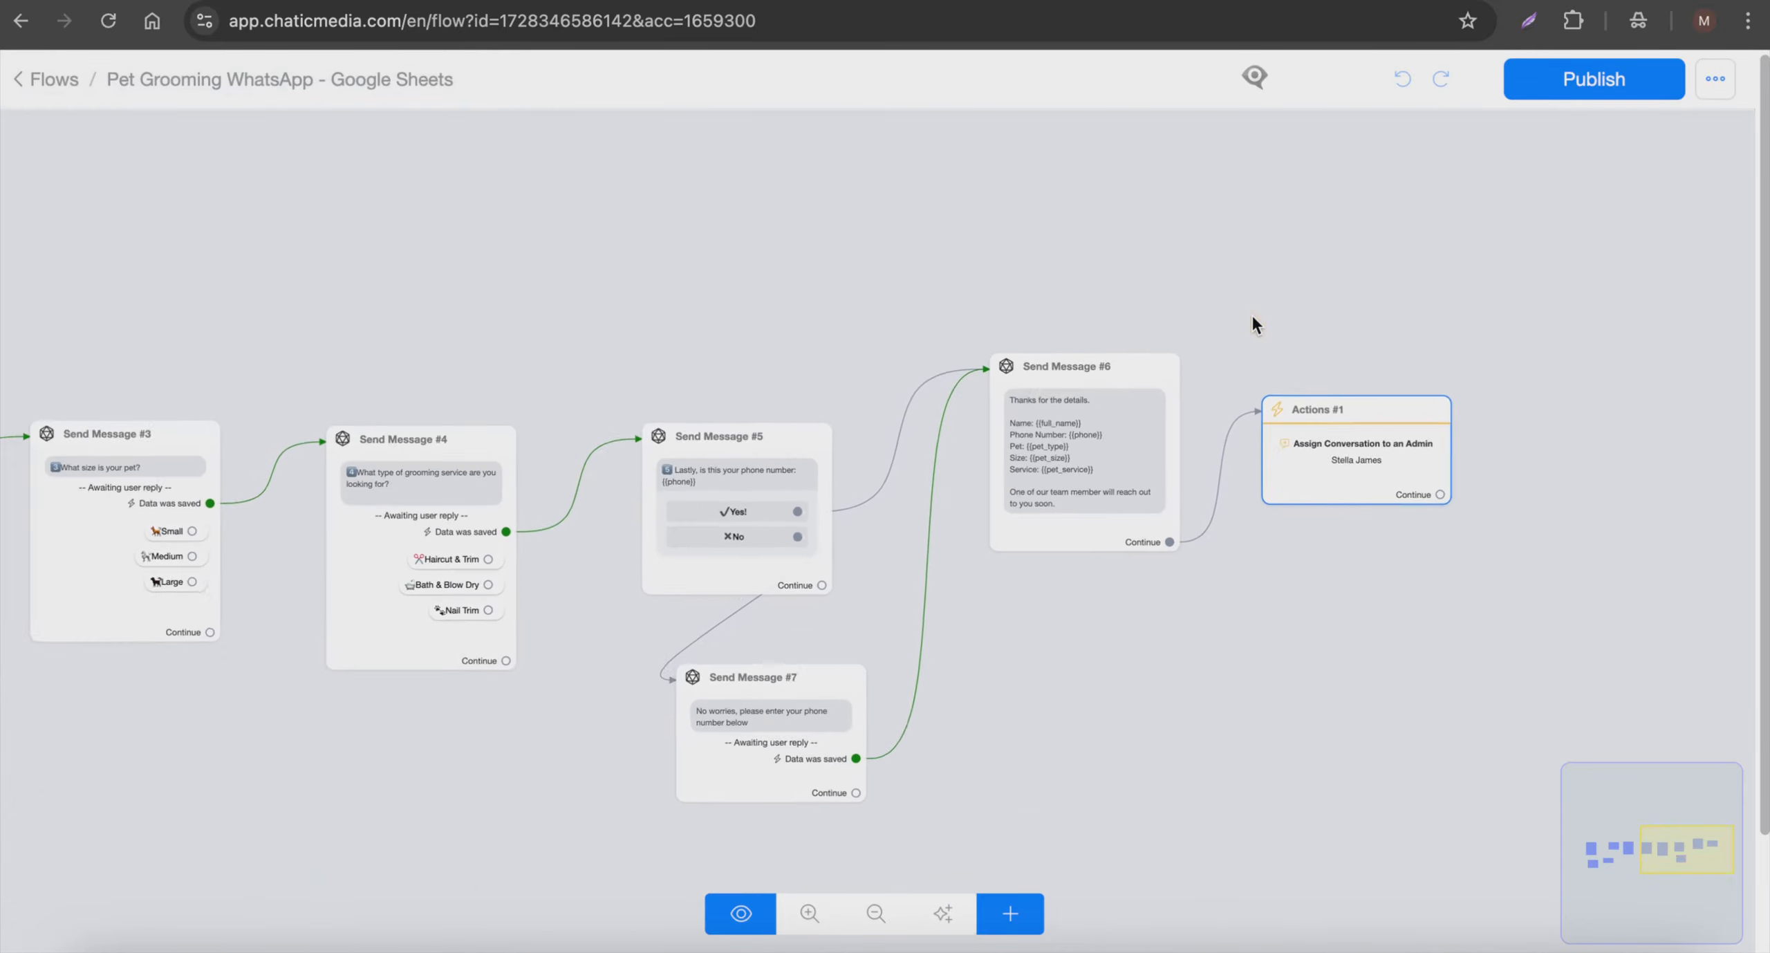
{"action": "scroll", "coordinate": [1250, 312], "scroll_direction": "down", "scroll_amount": 2}
- Look over the whole question sequence from Send Message #1 to the closing summary message
{"action": "left_click_drag", "start_coordinate": [420, 240], "coordinate": [816, 207]}
{"action": "scroll", "coordinate": [133, 263], "scroll_direction": "down", "scroll_amount": 3}
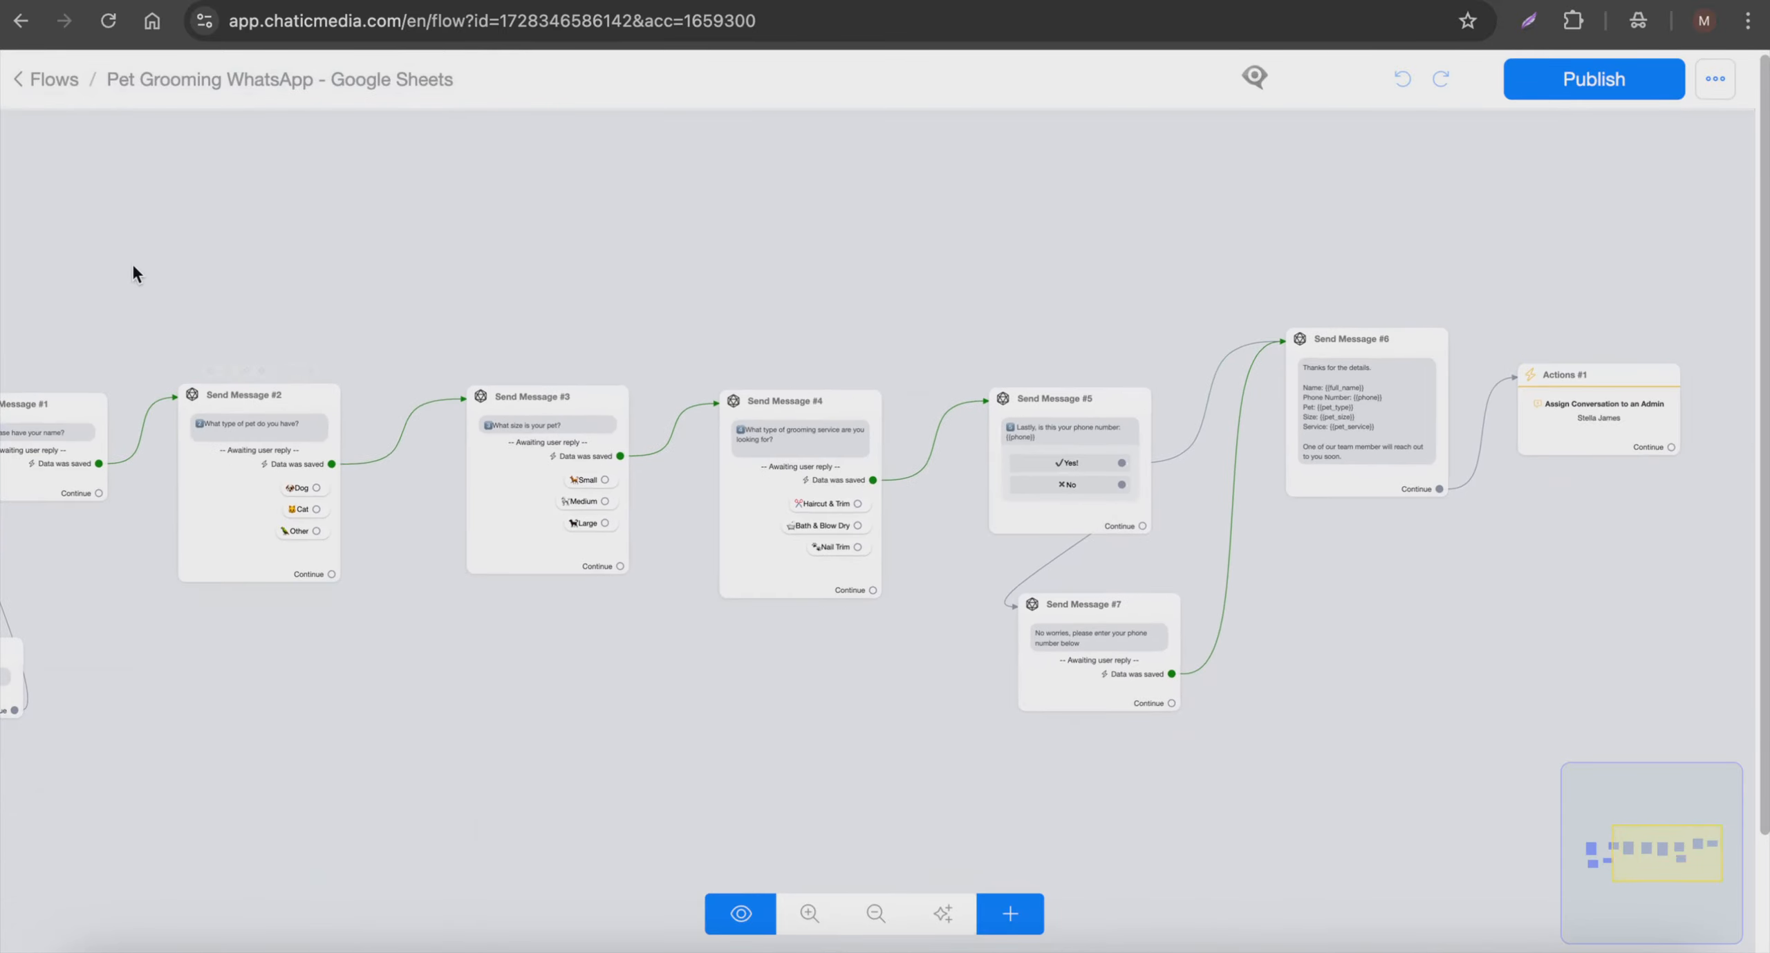
{"action": "left_click_drag", "start_coordinate": [132, 273], "coordinate": [576, 336]}
{"action": "scroll", "coordinate": [589, 412], "scroll_direction": "up", "scroll_amount": 3}
{"action": "scroll", "coordinate": [806, 418], "scroll_direction": "up", "scroll_amount": 3}
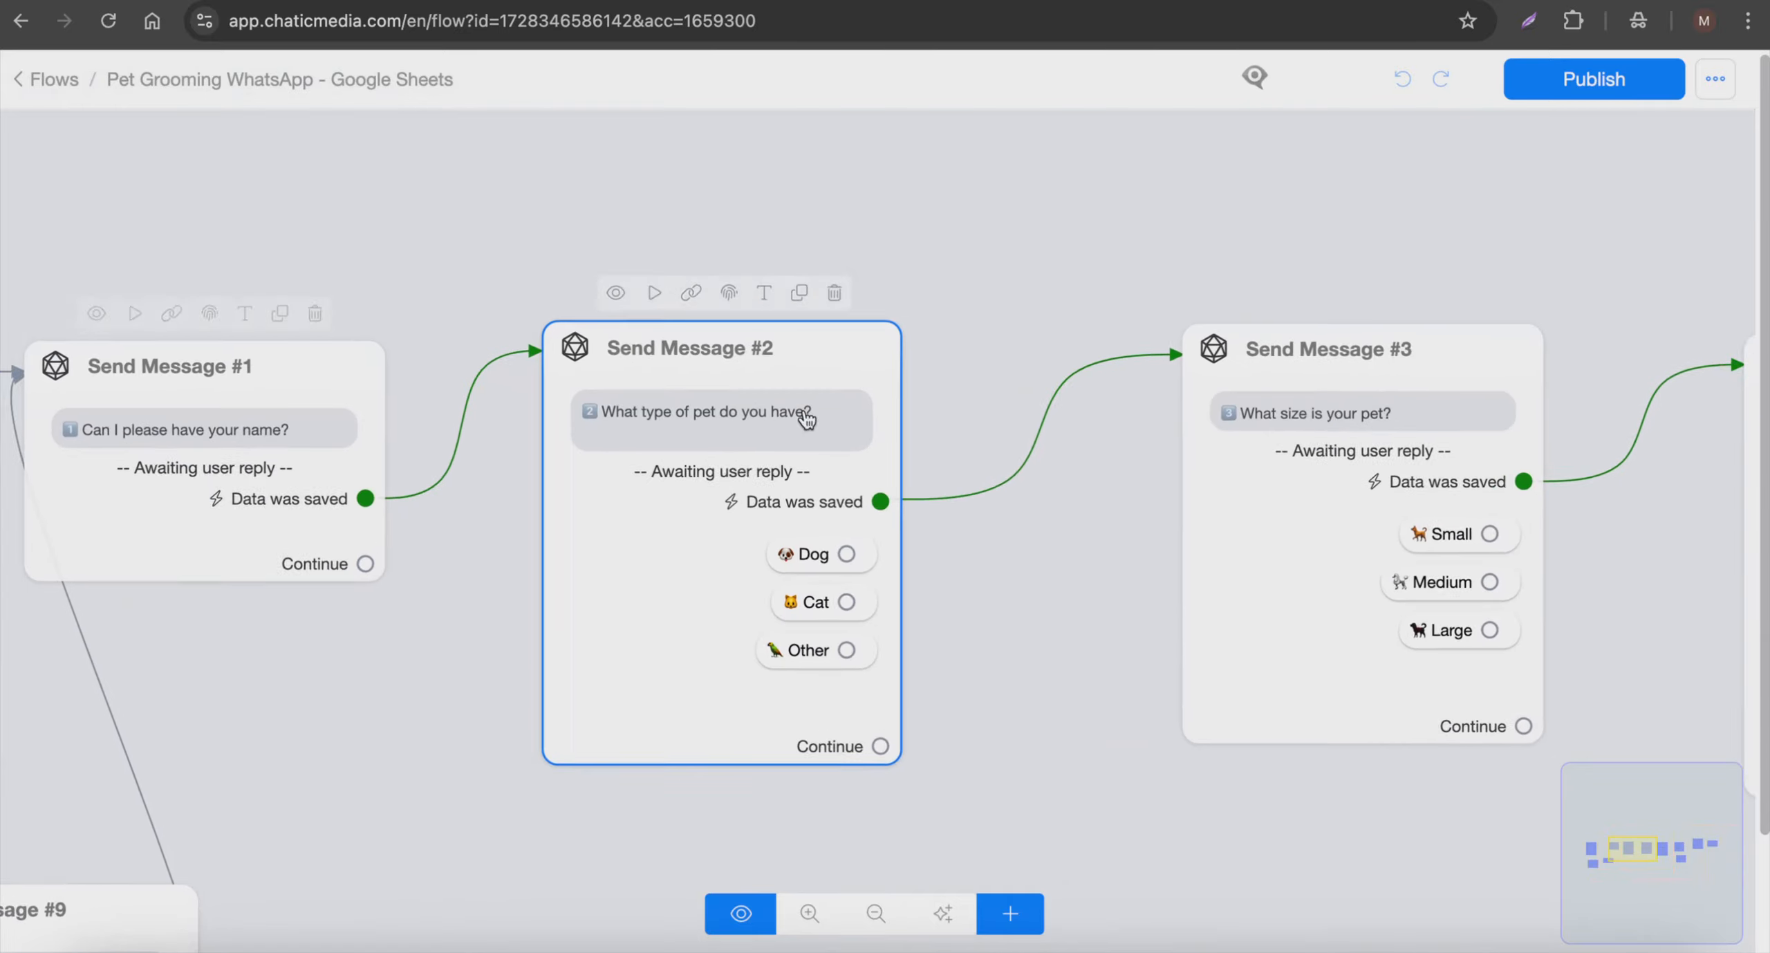
{"action": "scroll", "coordinate": [805, 418], "scroll_direction": "up", "scroll_amount": 1}
{"action": "scroll", "coordinate": [645, 505], "scroll_direction": "down", "scroll_amount": 3}
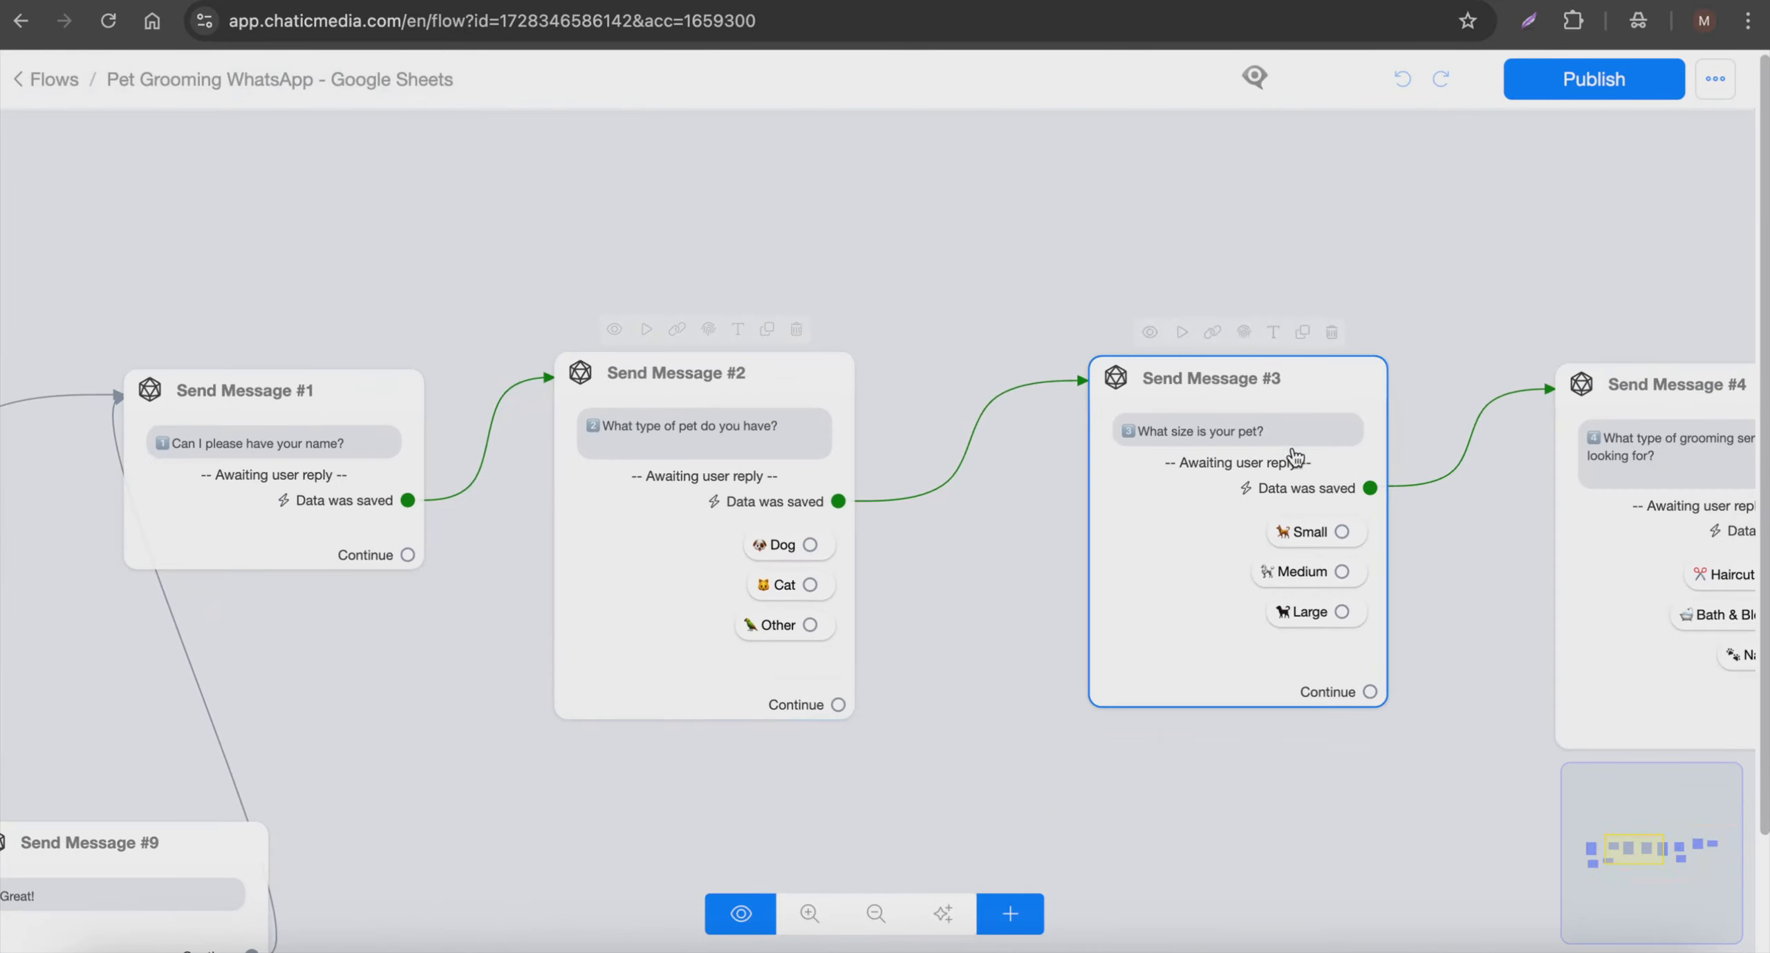
{"action": "scroll", "coordinate": [1293, 458], "scroll_direction": "up", "scroll_amount": 3}
{"action": "left_click_drag", "start_coordinate": [1548, 311], "coordinate": [347, 339]}
{"action": "scroll", "coordinate": [540, 526], "scroll_direction": "down", "scroll_amount": 2}
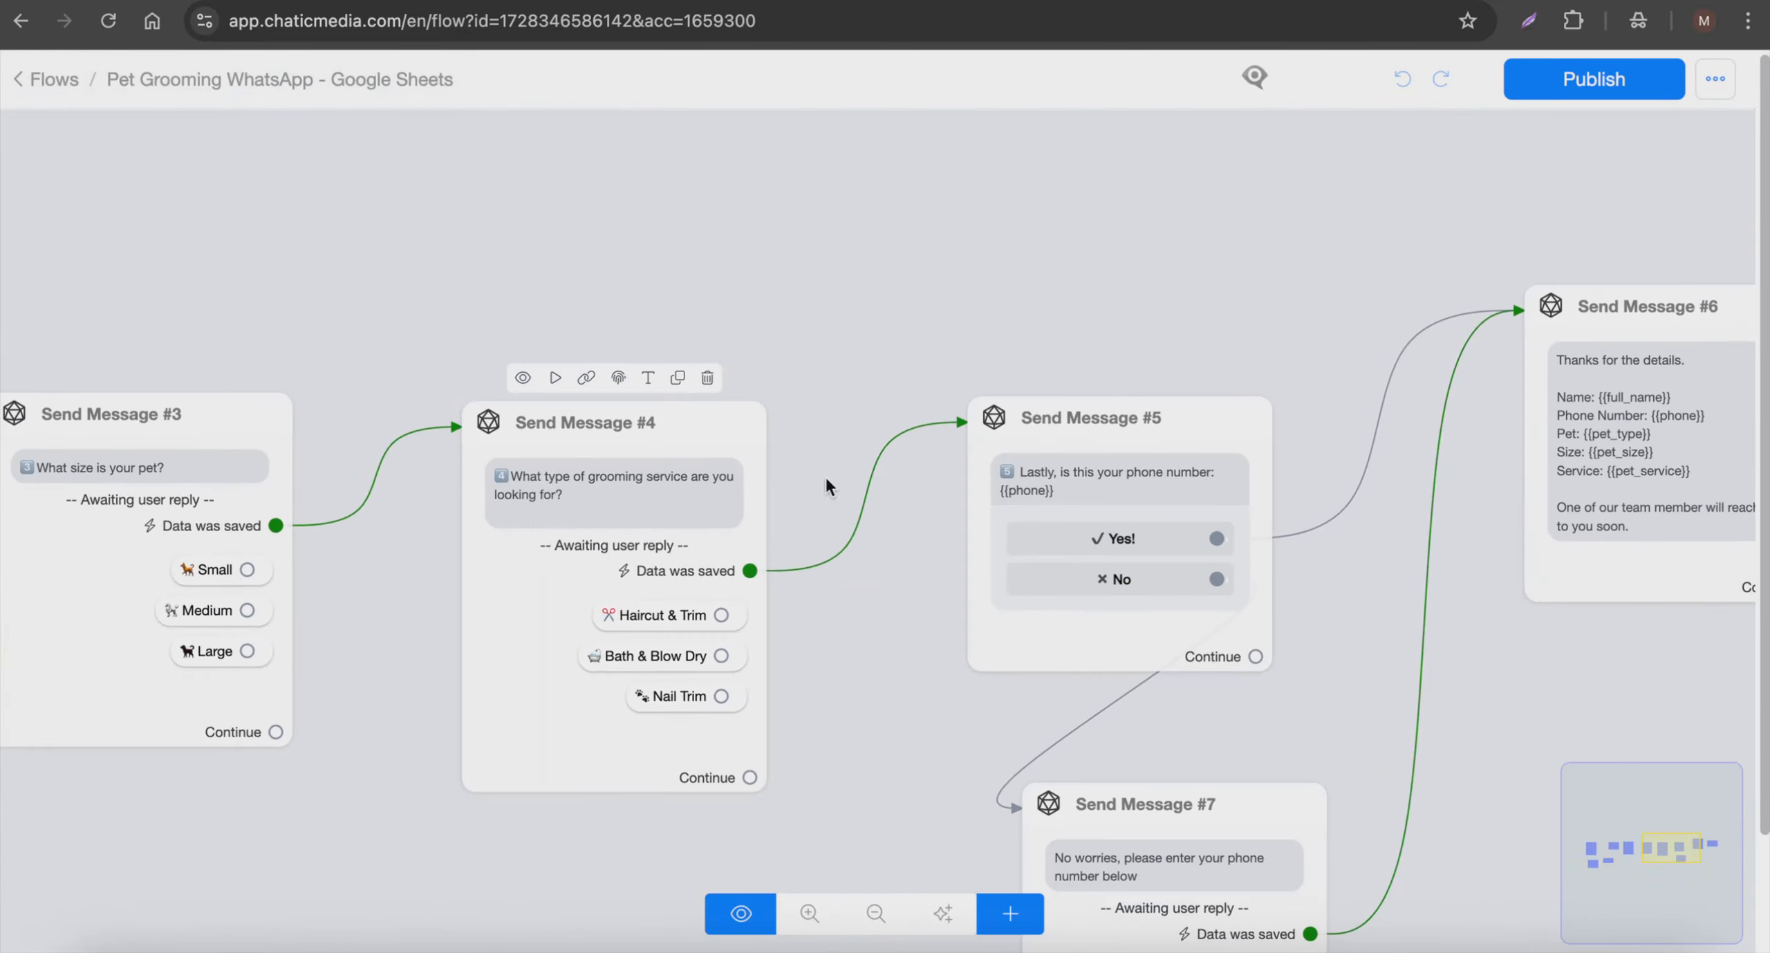
{"action": "scroll", "coordinate": [1085, 497], "scroll_direction": "down", "scroll_amount": 3}
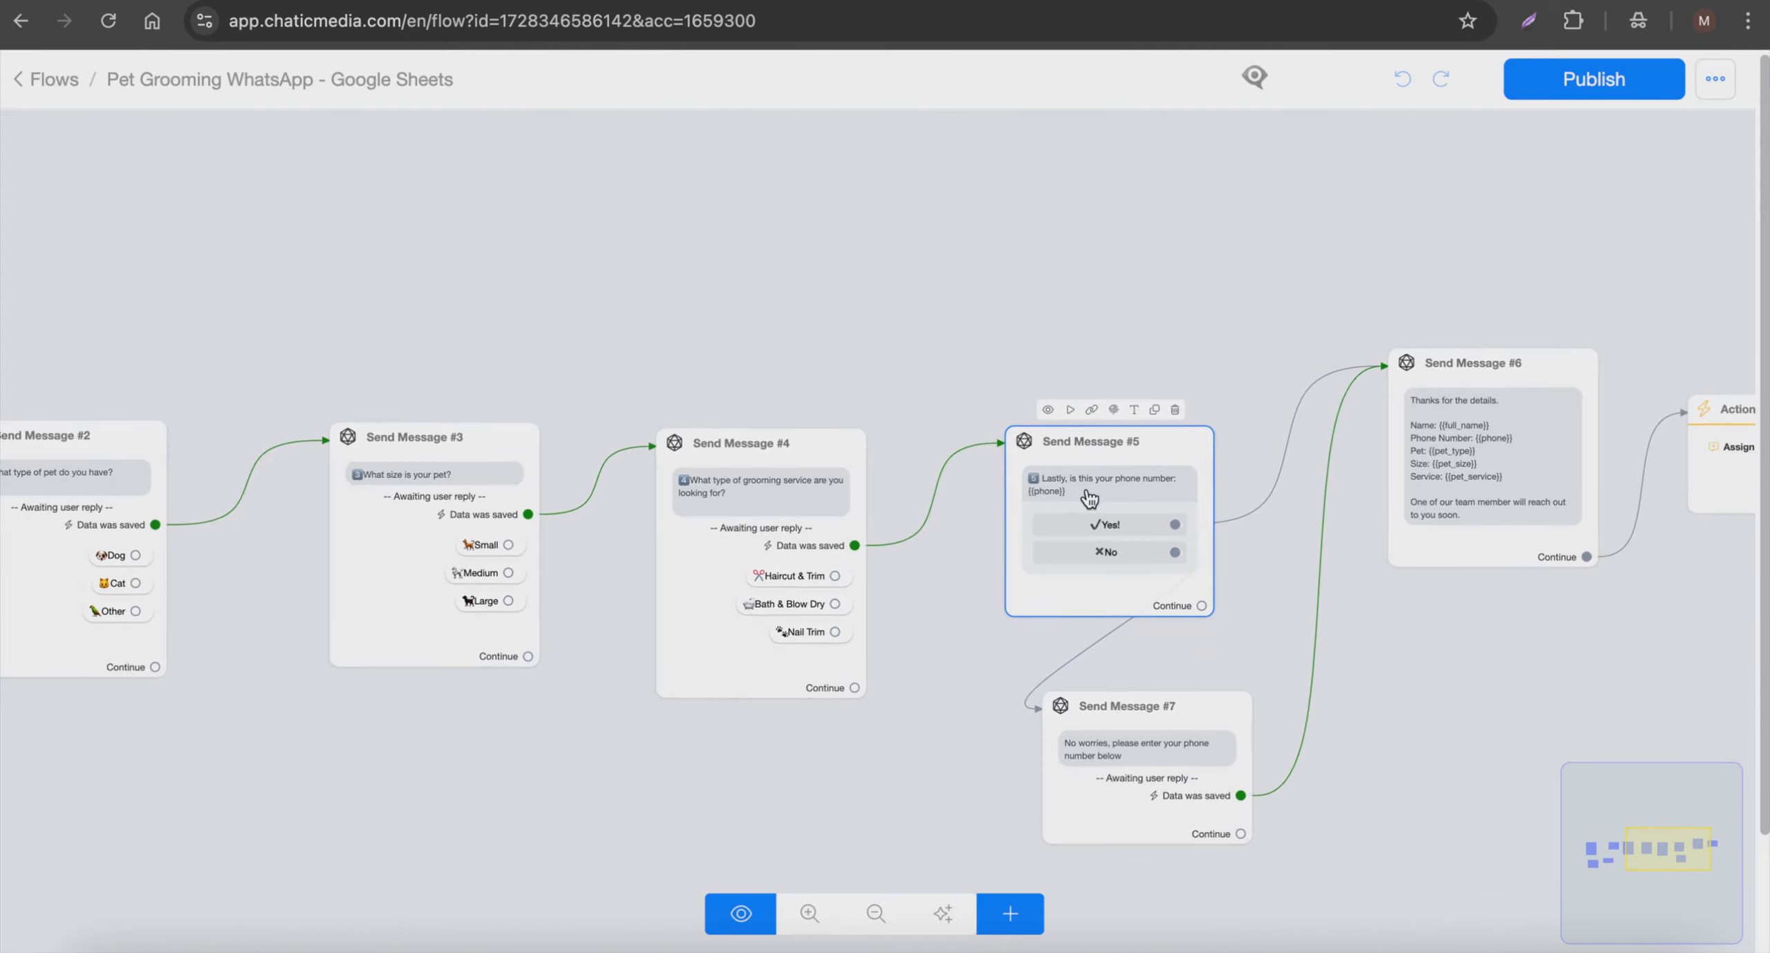
- Switch to the Pet Grooming WhatsApp spreadsheet in Google Sheets and examine the column headings in row 1
{"action": "left_click", "coordinate": [1131, 306]}
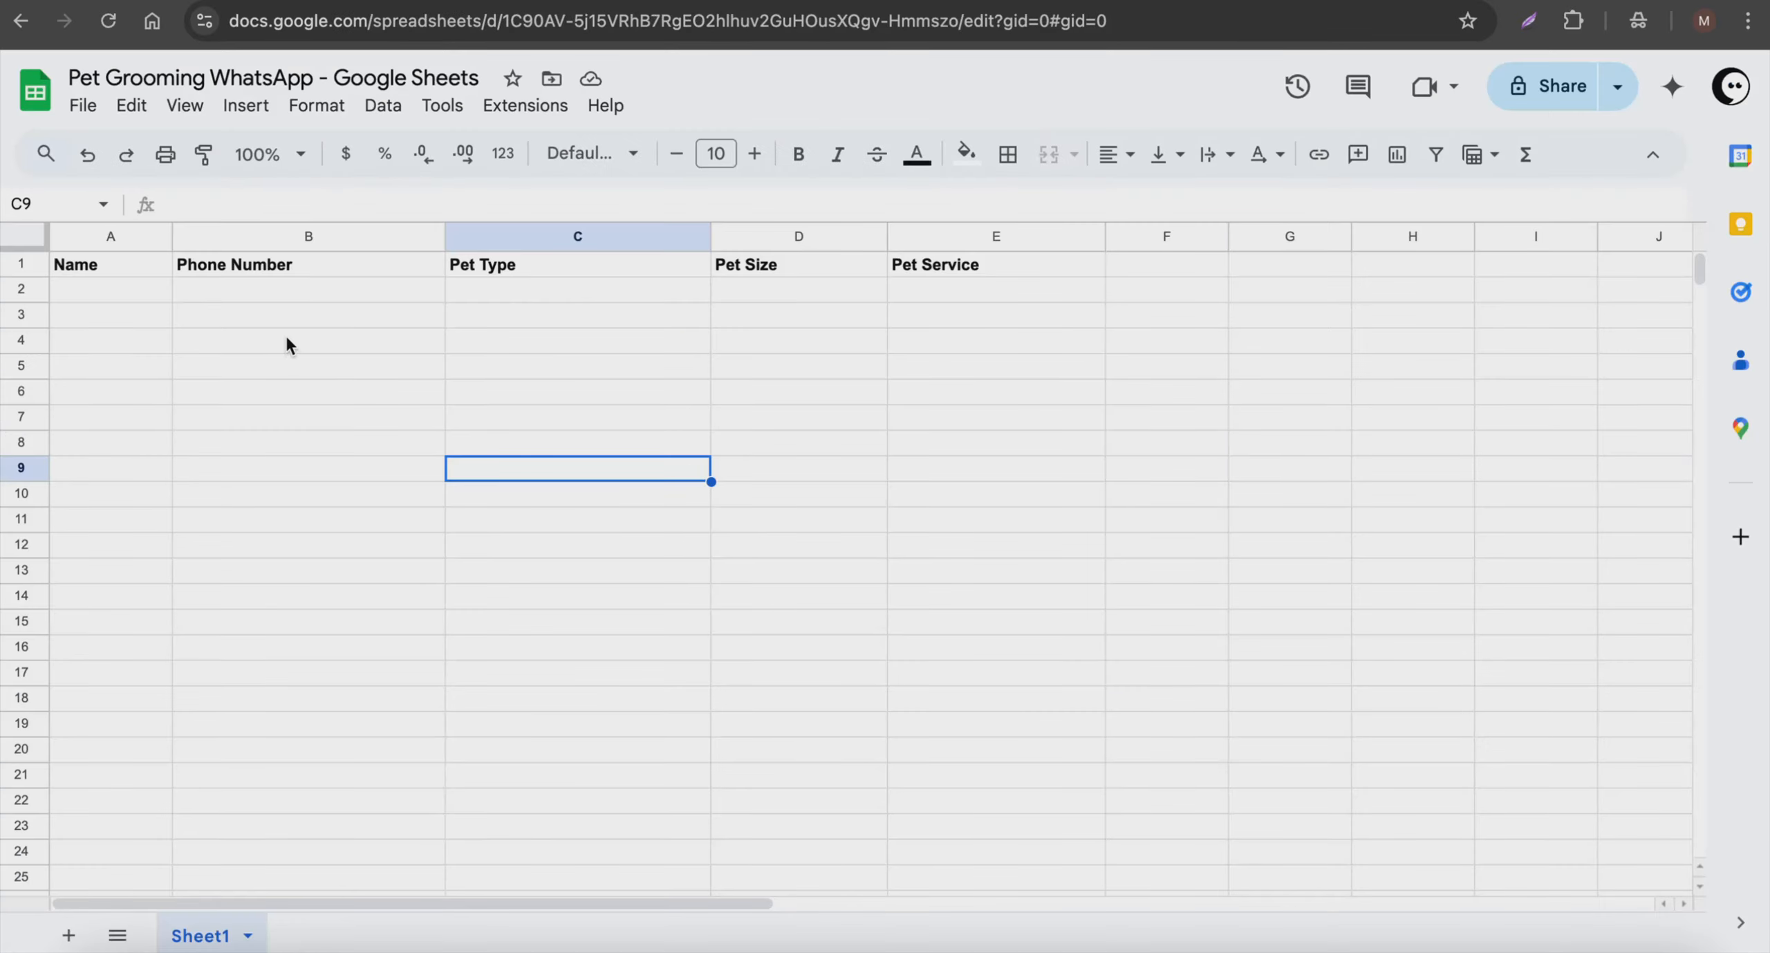
{"action": "left_click", "coordinate": [289, 346]}
{"action": "left_click_drag", "start_coordinate": [77, 266], "coordinate": [678, 244]}
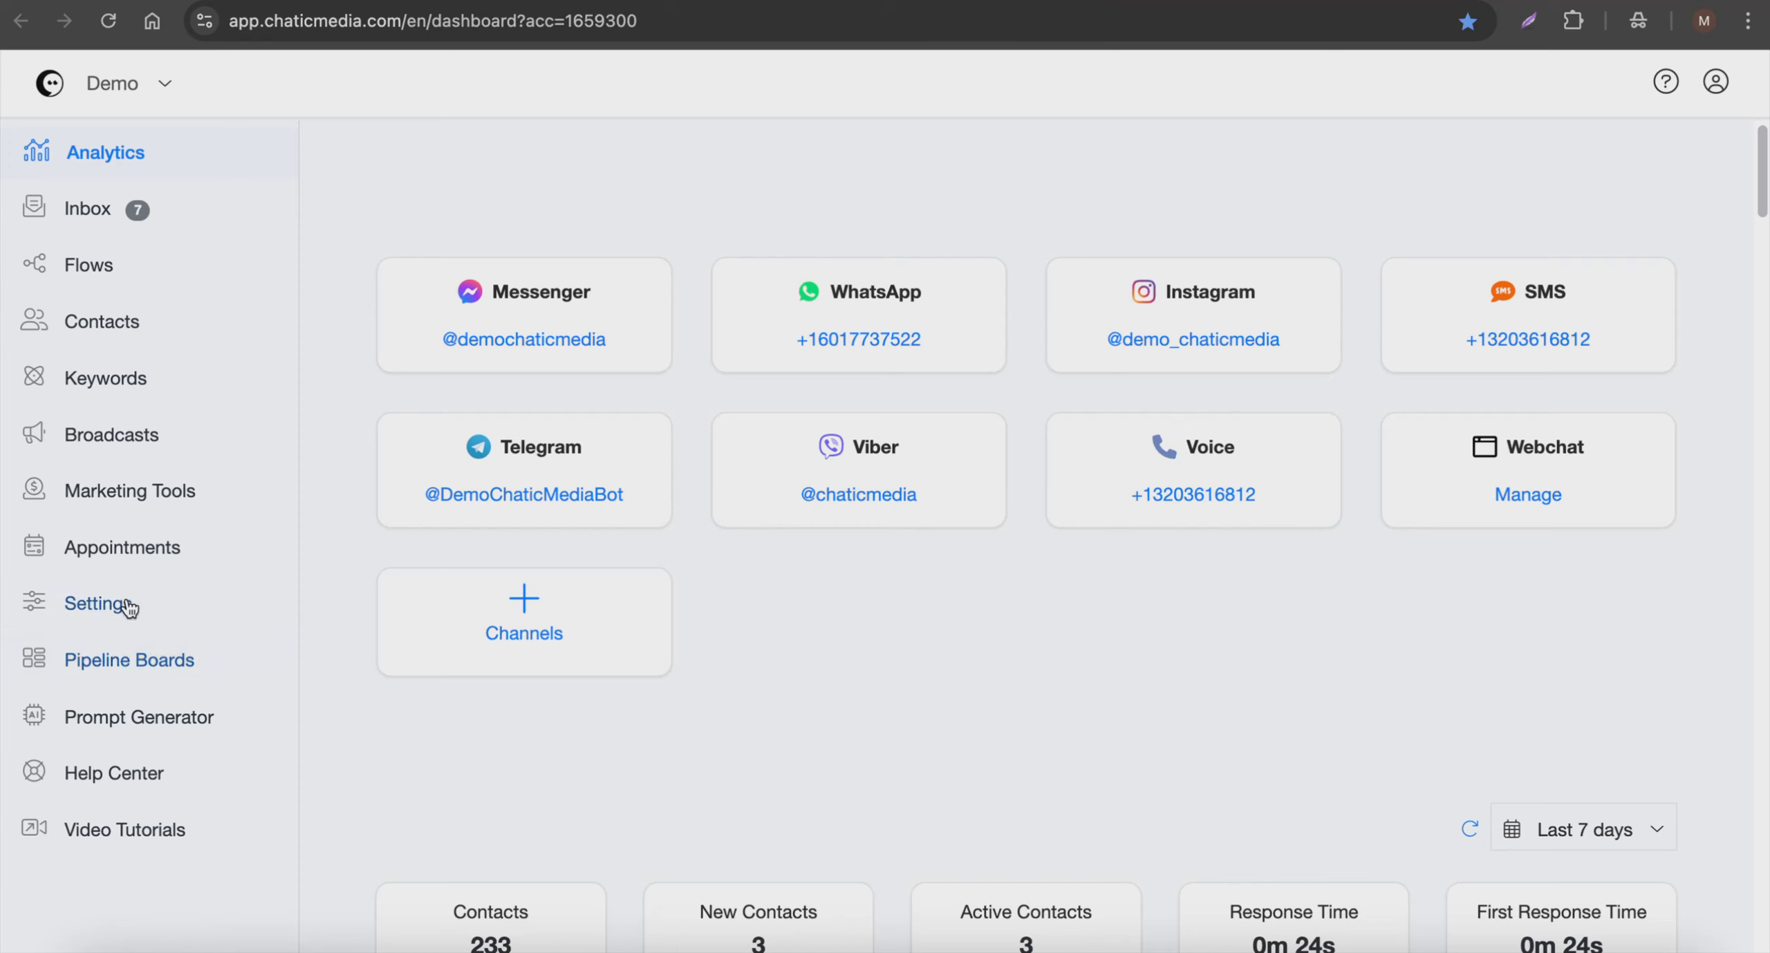
- In the Chatic Media account settings, check the account connected to the Google Sheets integration and open the integration's management
{"action": "left_click", "coordinate": [127, 602]}
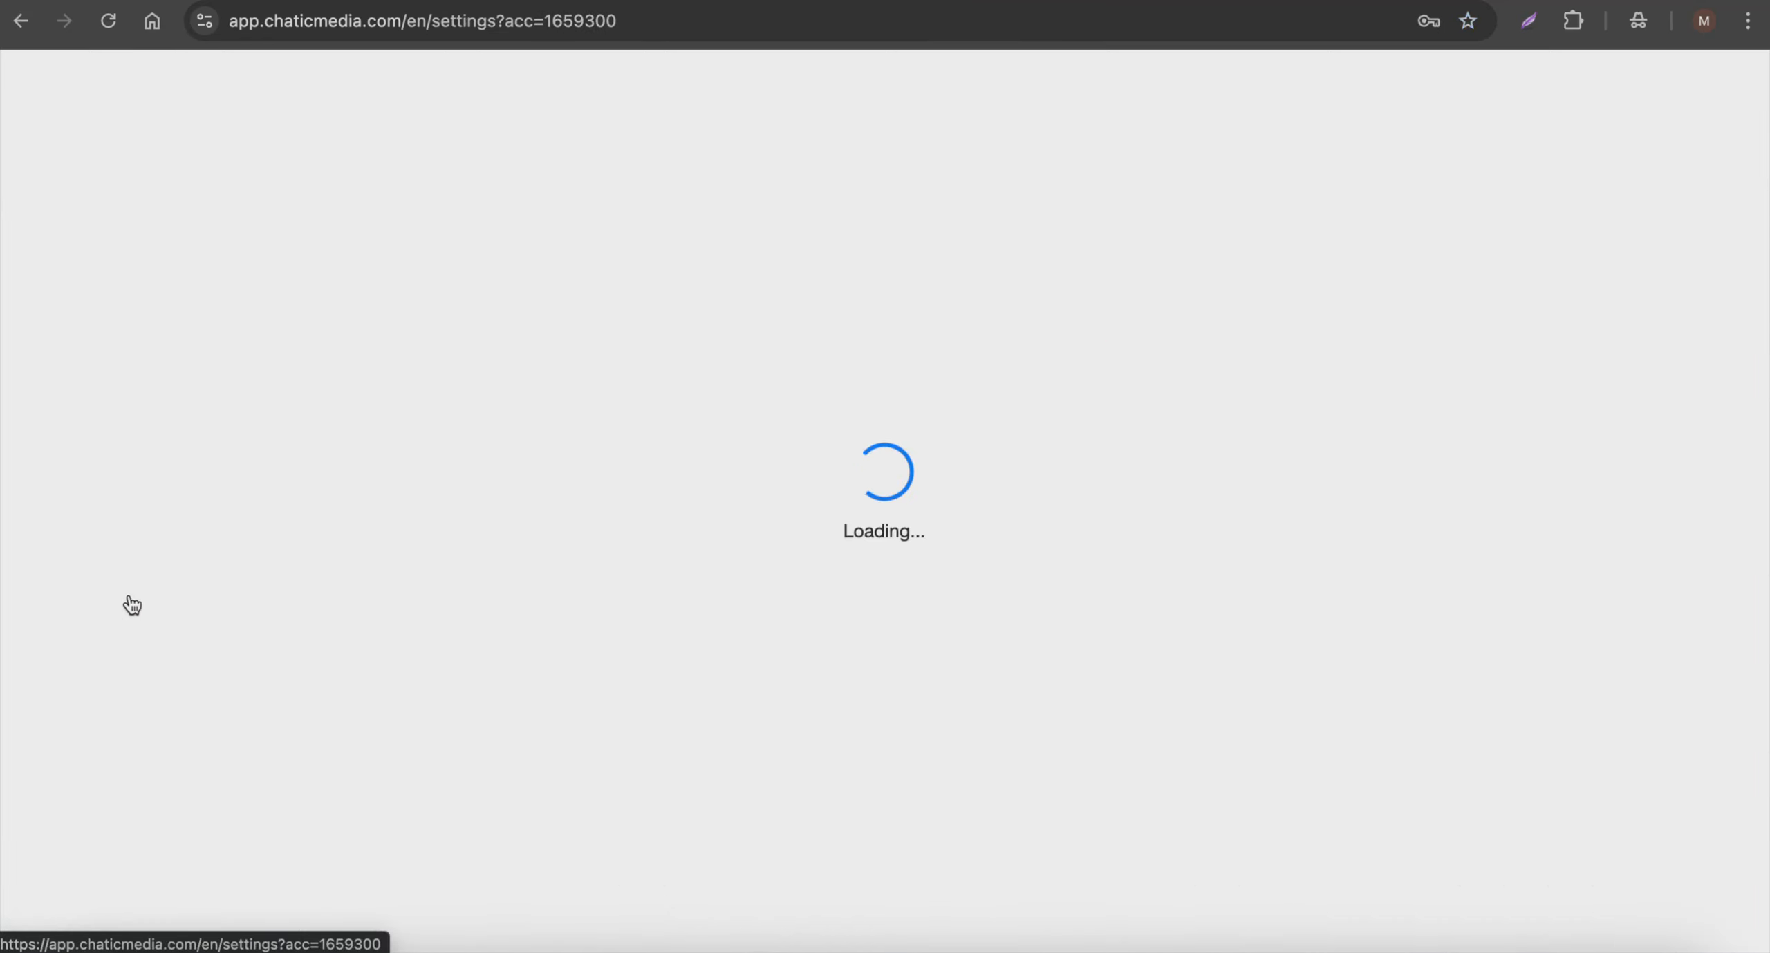
{"action": "left_click", "coordinate": [776, 271]}
{"action": "scroll", "coordinate": [686, 600], "scroll_direction": "down", "scroll_amount": 2}
{"action": "scroll", "coordinate": [687, 600], "scroll_direction": "down", "scroll_amount": 1}
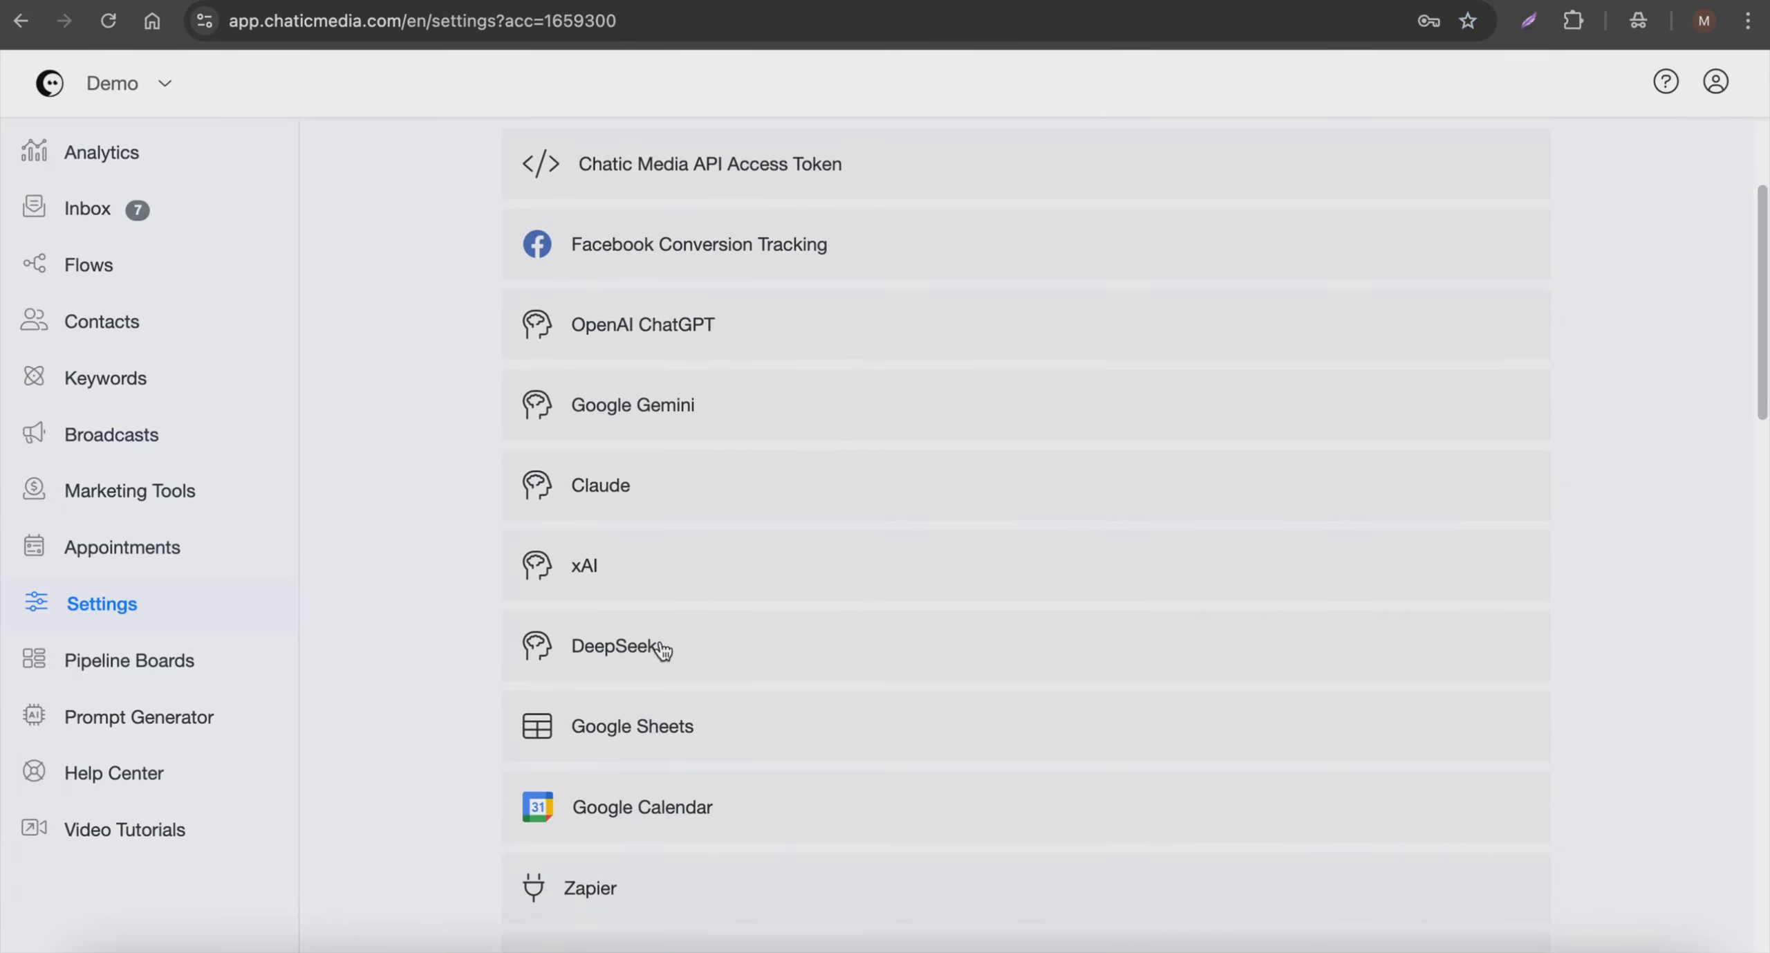
{"action": "left_click", "coordinate": [657, 707]}
{"action": "scroll", "coordinate": [692, 684], "scroll_direction": "down", "scroll_amount": 5}
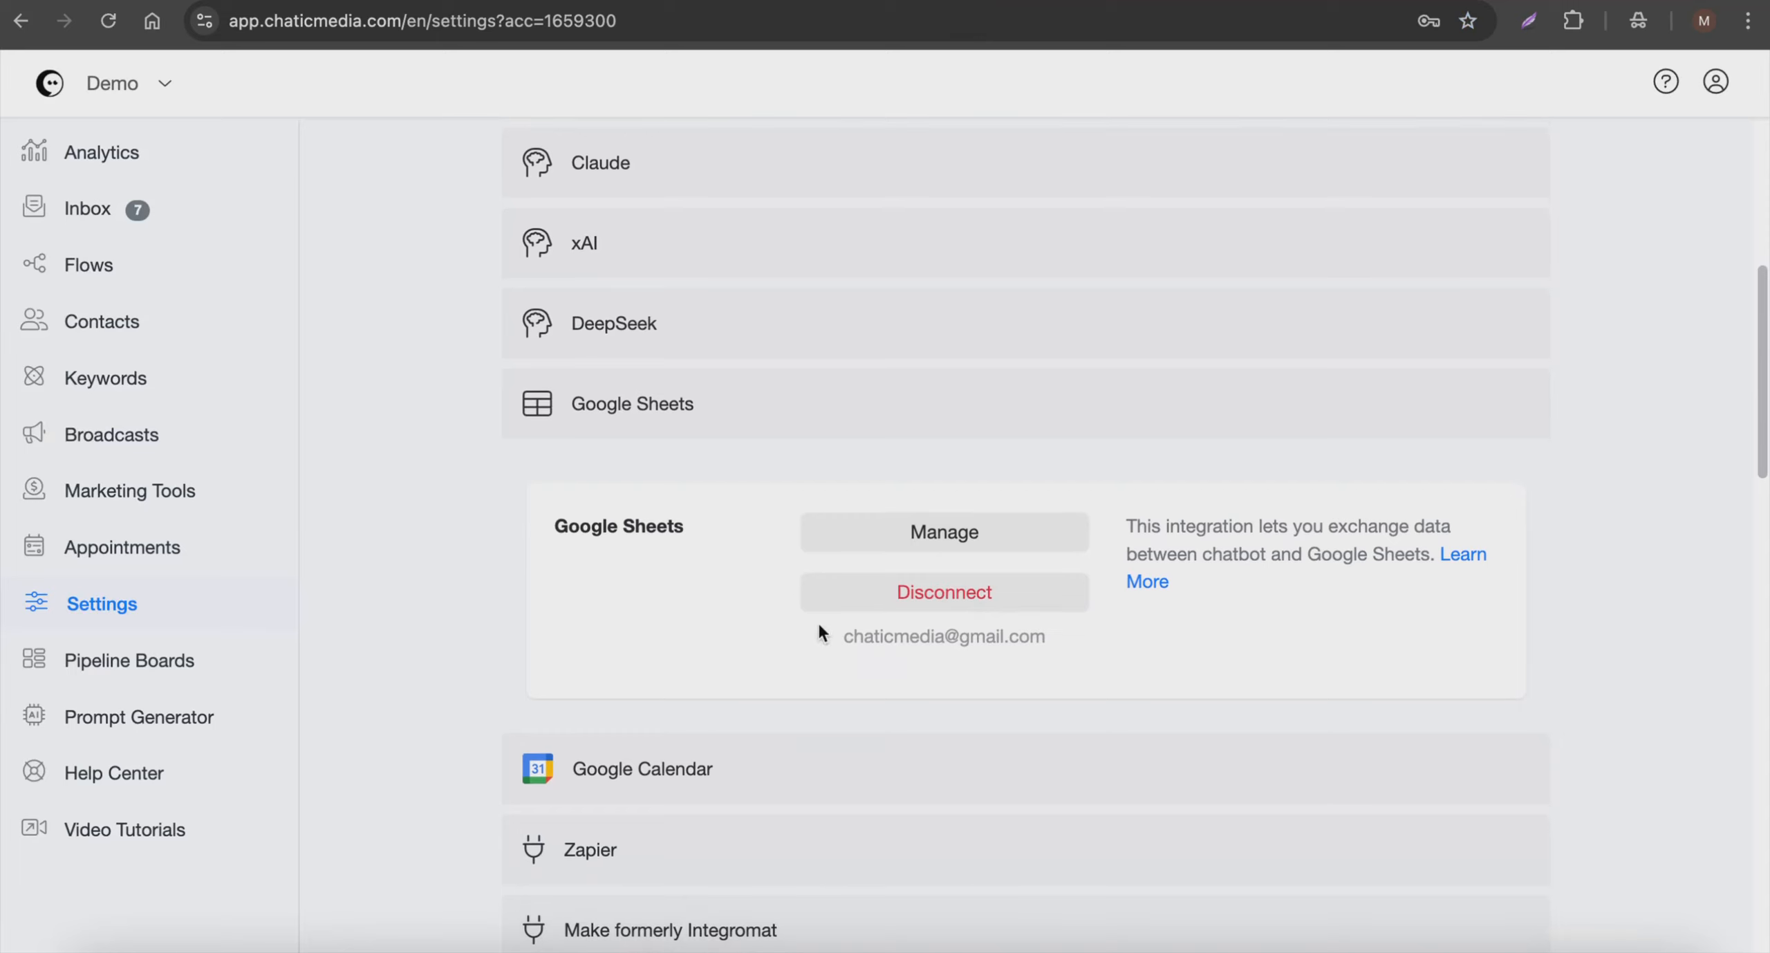
{"action": "left_click_drag", "start_coordinate": [837, 631], "coordinate": [1019, 625]}
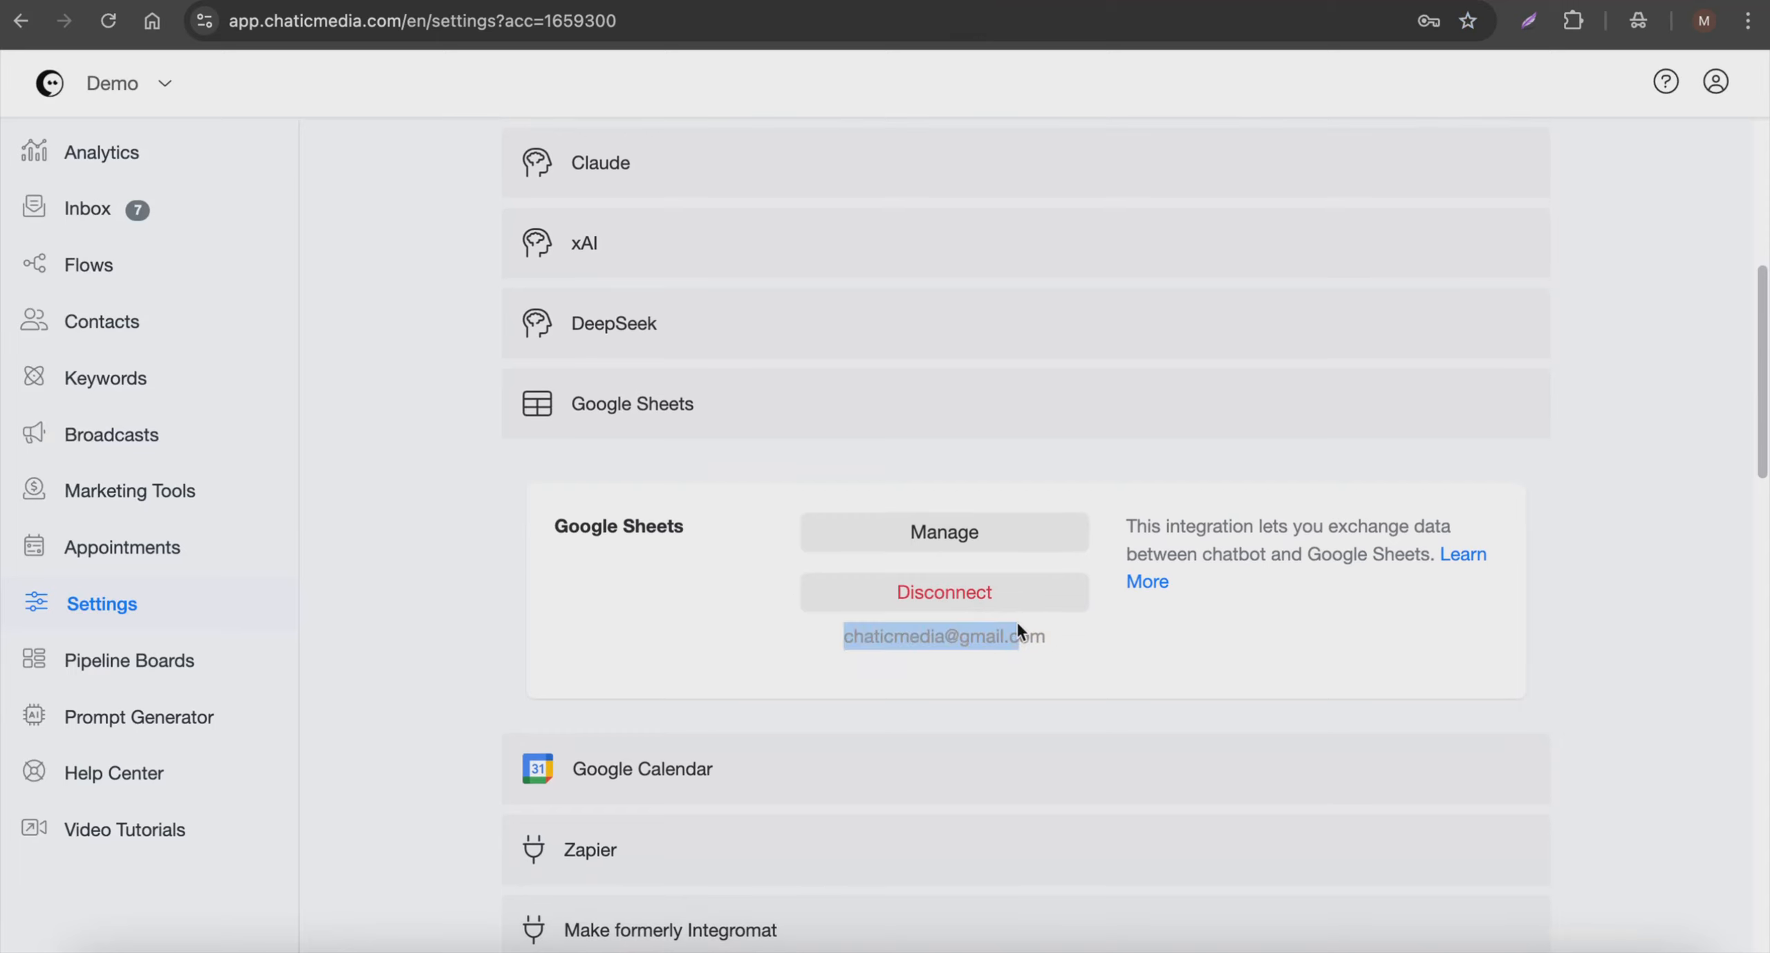
{"action": "left_click", "coordinate": [911, 527]}
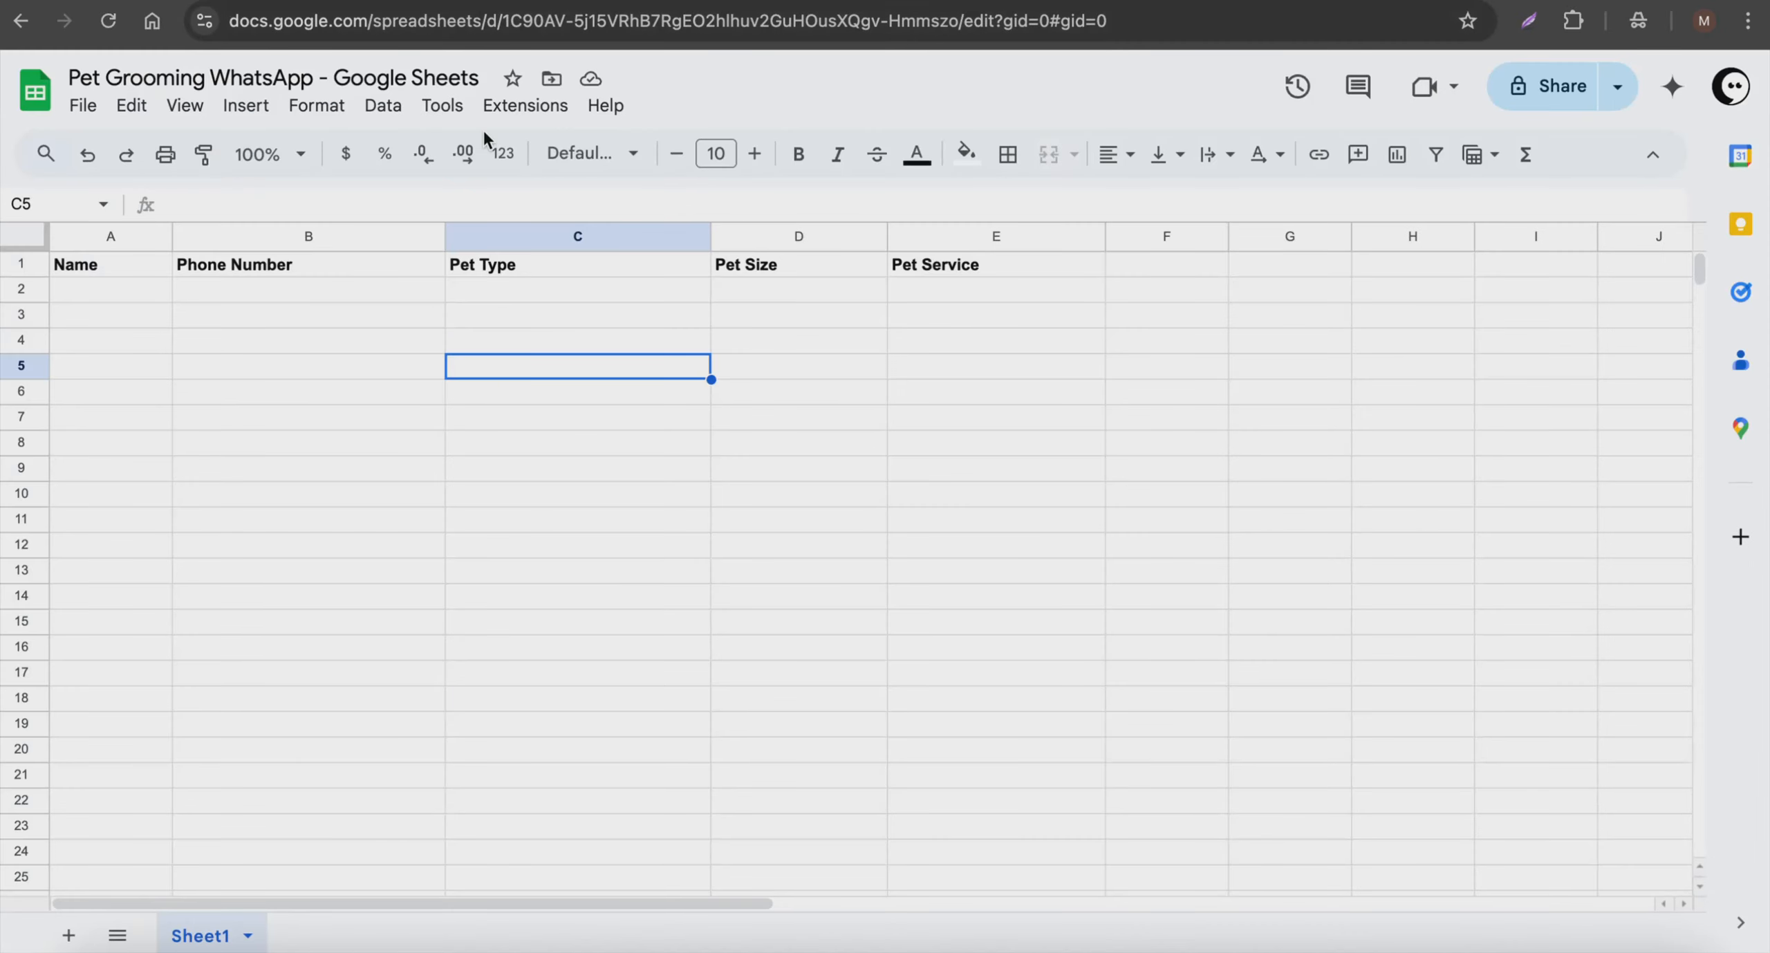
- Copy the Pet Grooming WhatsApp sheet's URL and enter it as the link of a new spreadsheet entry in Chatic Media
{"action": "left_click", "coordinate": [568, 22]}
{"action": "key", "text": "ctrl+c"}
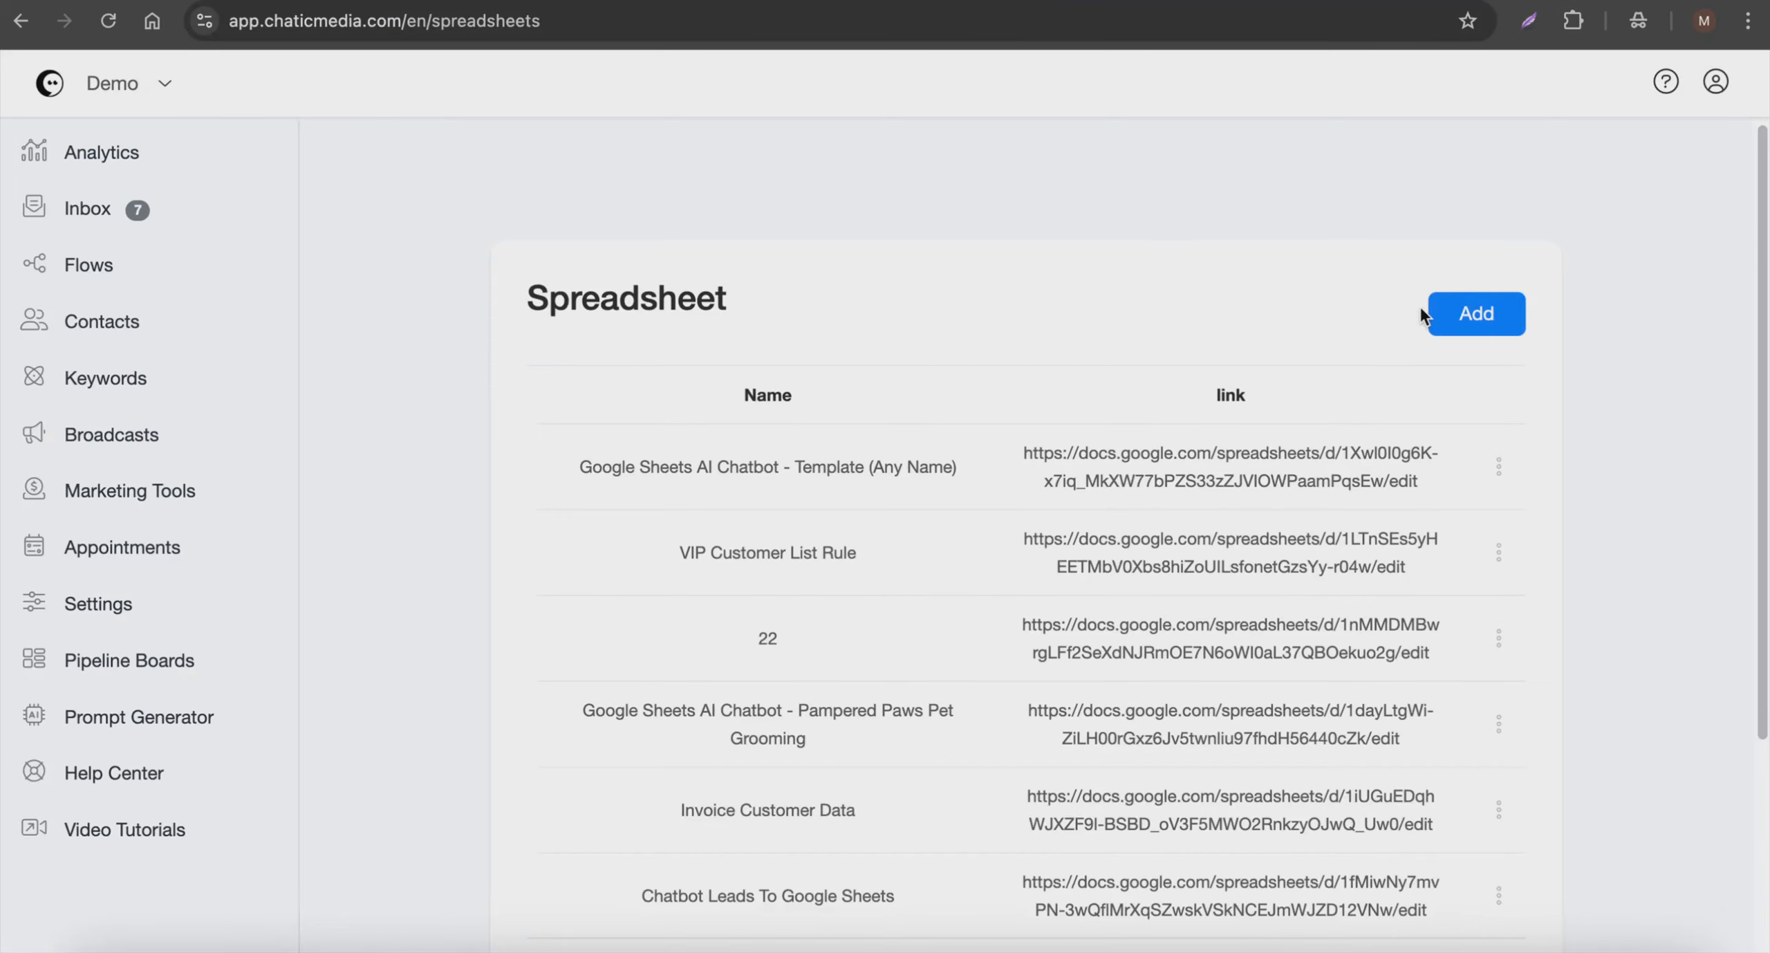
{"action": "left_click", "coordinate": [1472, 319]}
{"action": "left_click", "coordinate": [712, 340]}
{"action": "key", "text": "ctrl+v"}
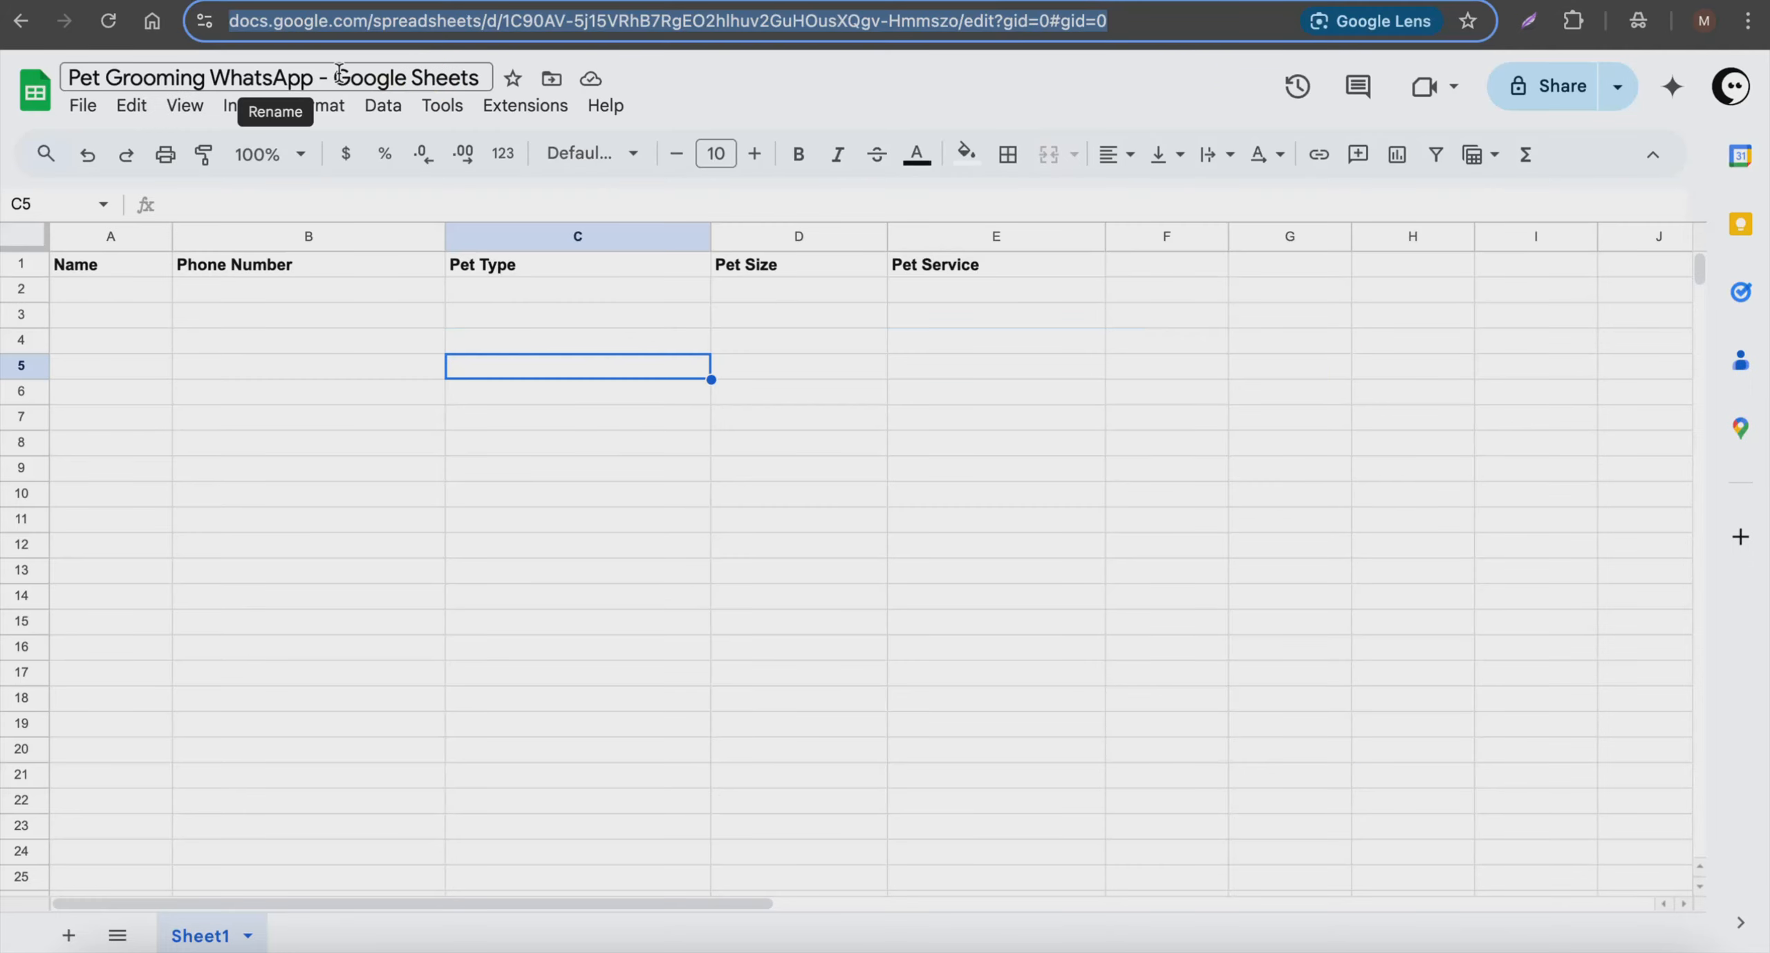
- Name the new spreadsheet entry "Pet Grooming WhatsApp - Google Sheets", copied from the sheet's title, add it and check it in the list
{"action": "left_click", "coordinate": [273, 77]}
{"action": "key", "text": "ctrl+c"}
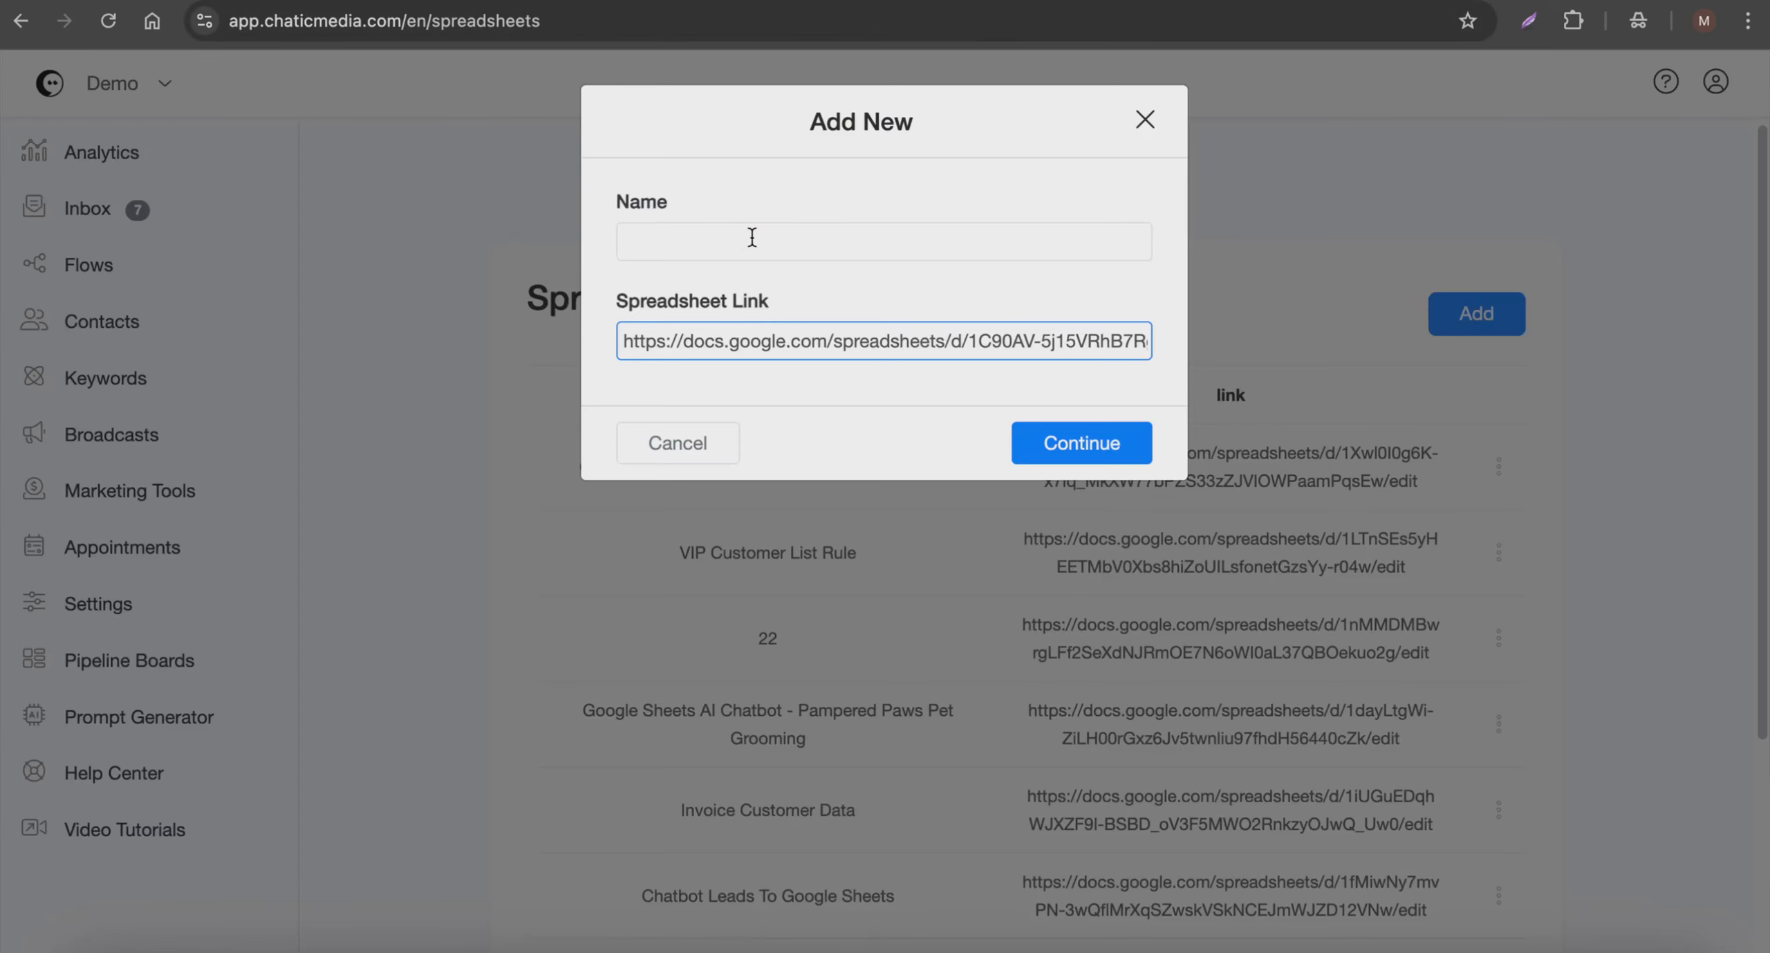
{"action": "left_click", "coordinate": [786, 243]}
{"action": "key", "text": "ctrl+v"}
{"action": "left_click", "coordinate": [1080, 441]}
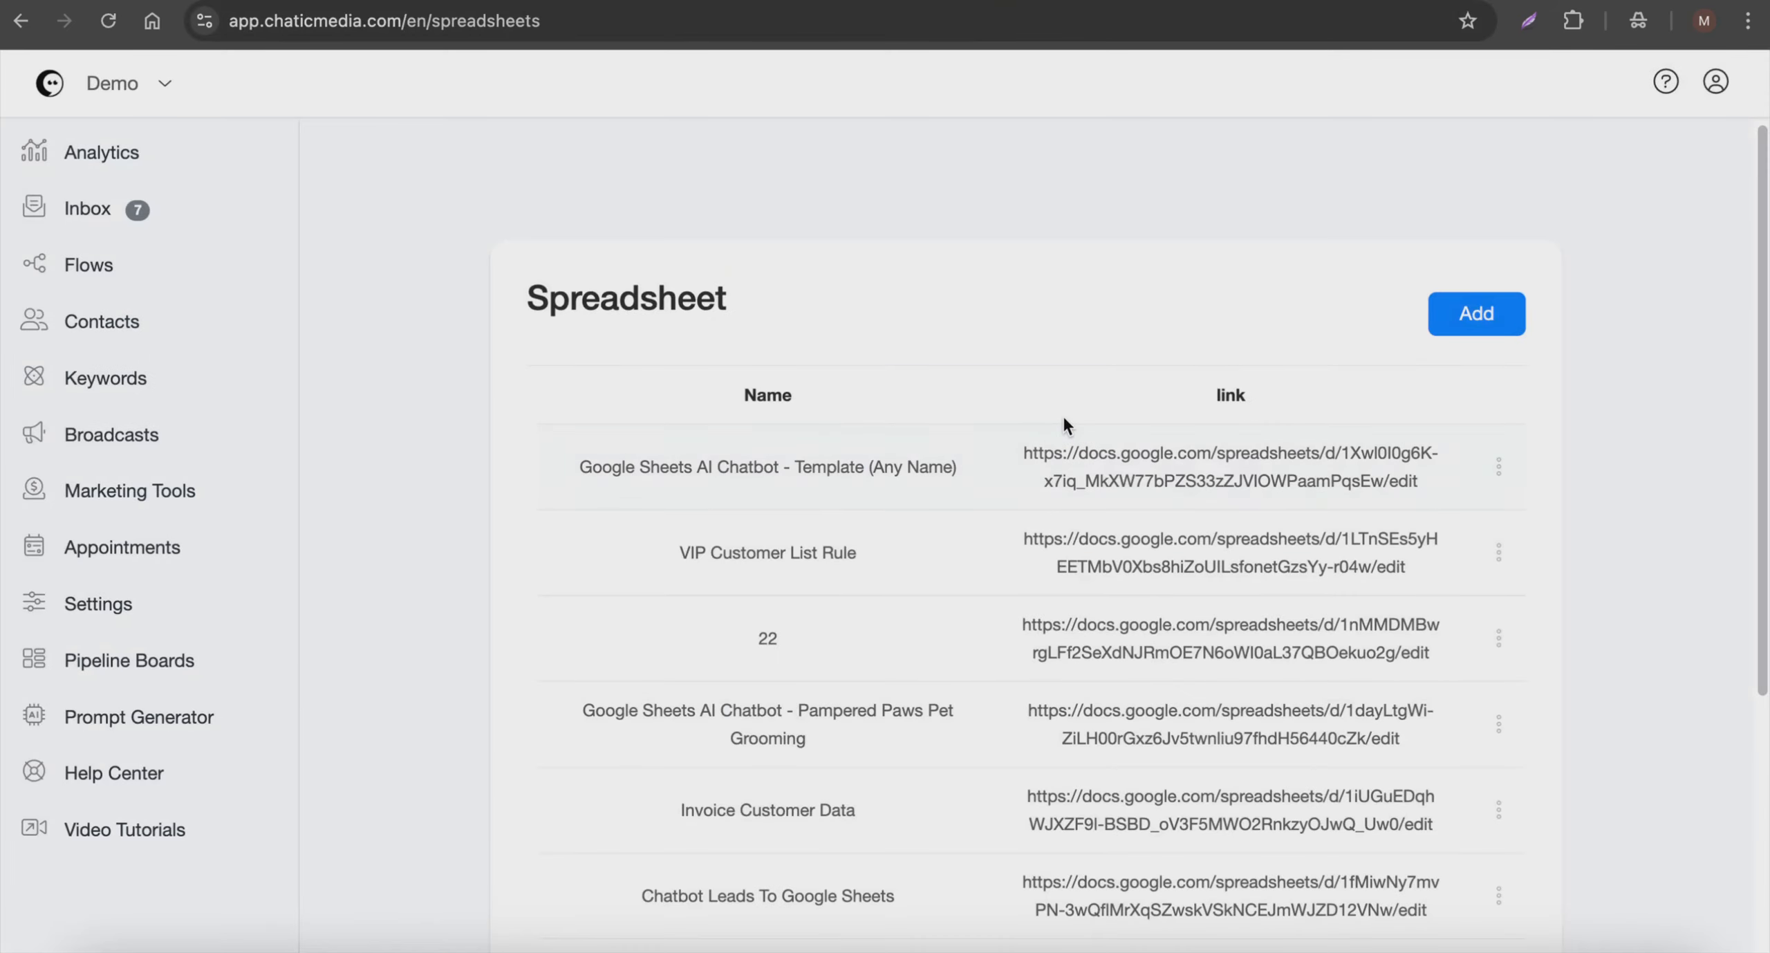
{"action": "scroll", "coordinate": [808, 523], "scroll_direction": "down", "scroll_amount": 5}
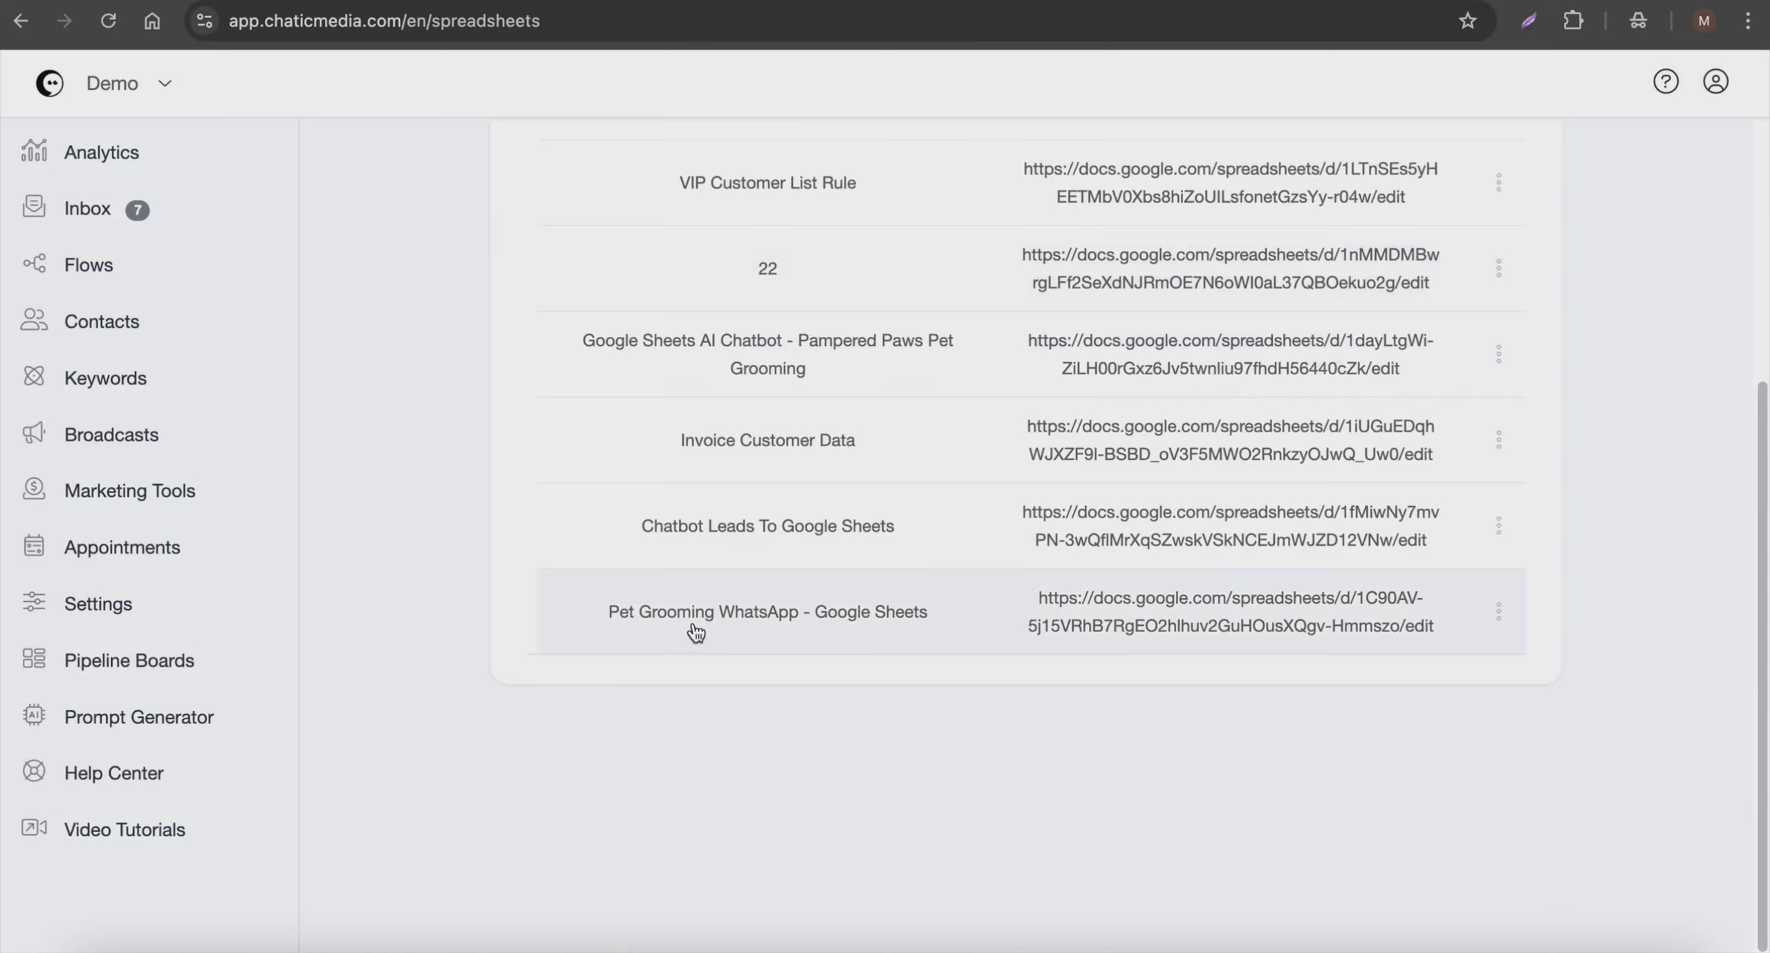
{"action": "scroll", "coordinate": [715, 624], "scroll_direction": "up", "scroll_amount": 2}
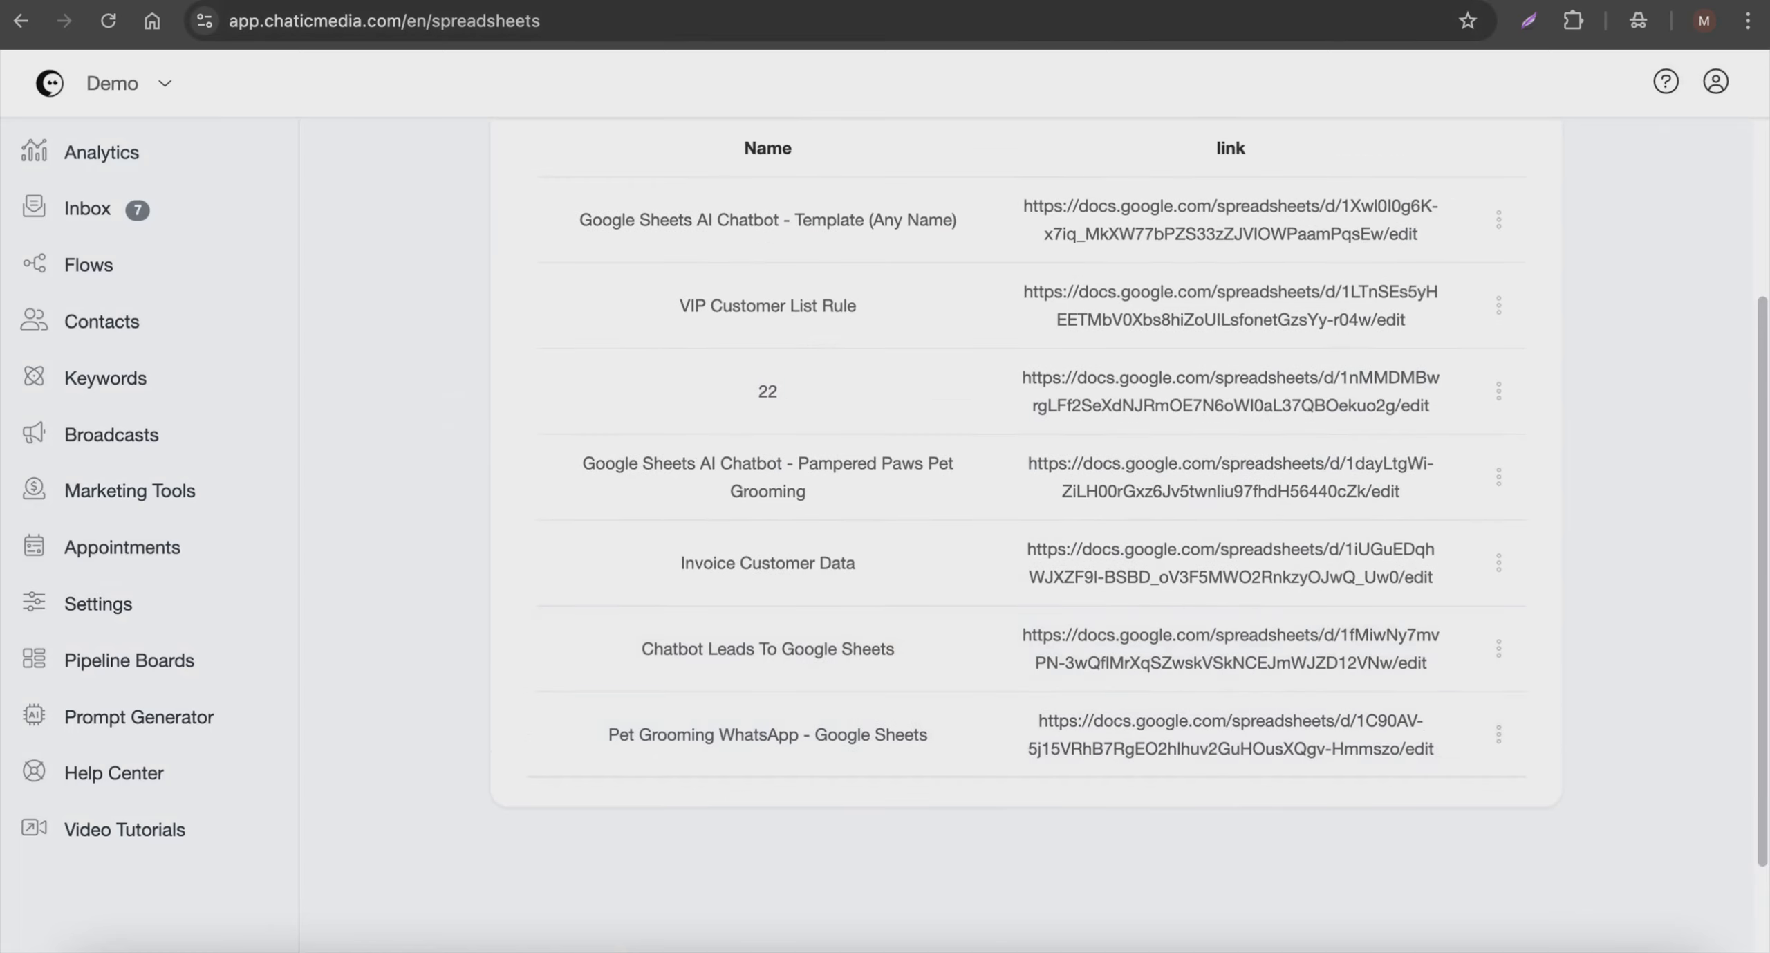
- Go back to the Pet Grooming WhatsApp - Google Sheets flow and reload it so the new spreadsheet is available
{"action": "left_click", "coordinate": [191, 41]}
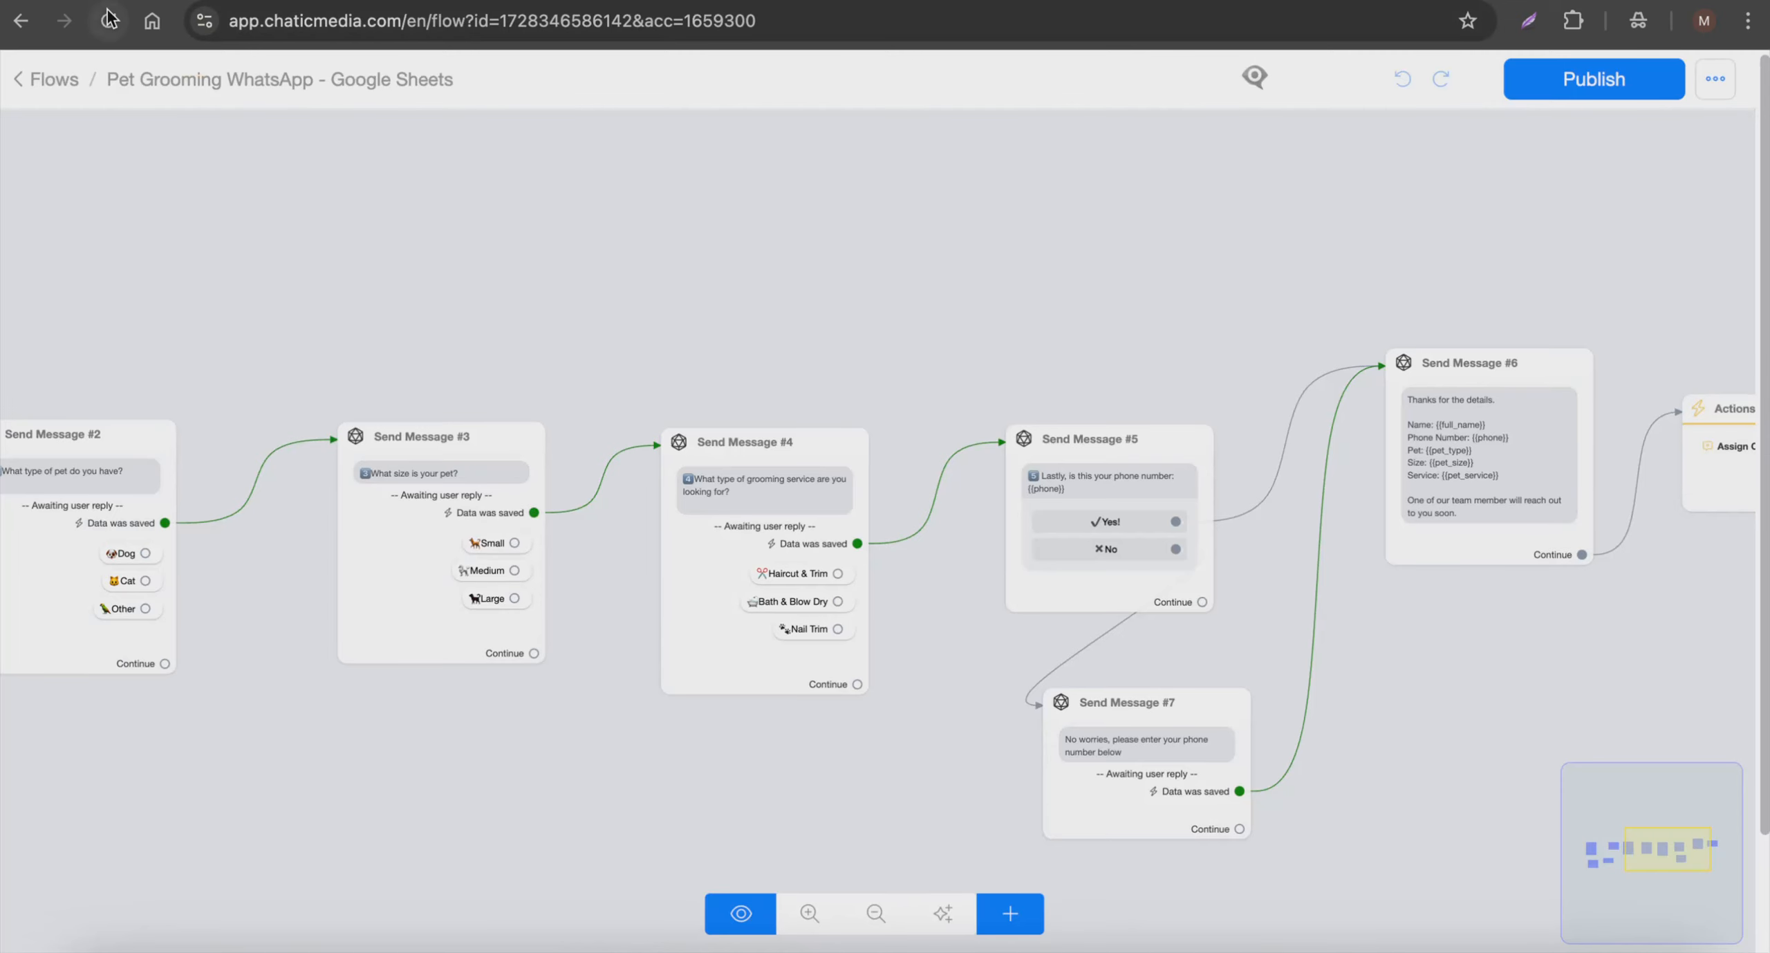
{"action": "left_click", "coordinate": [108, 19]}
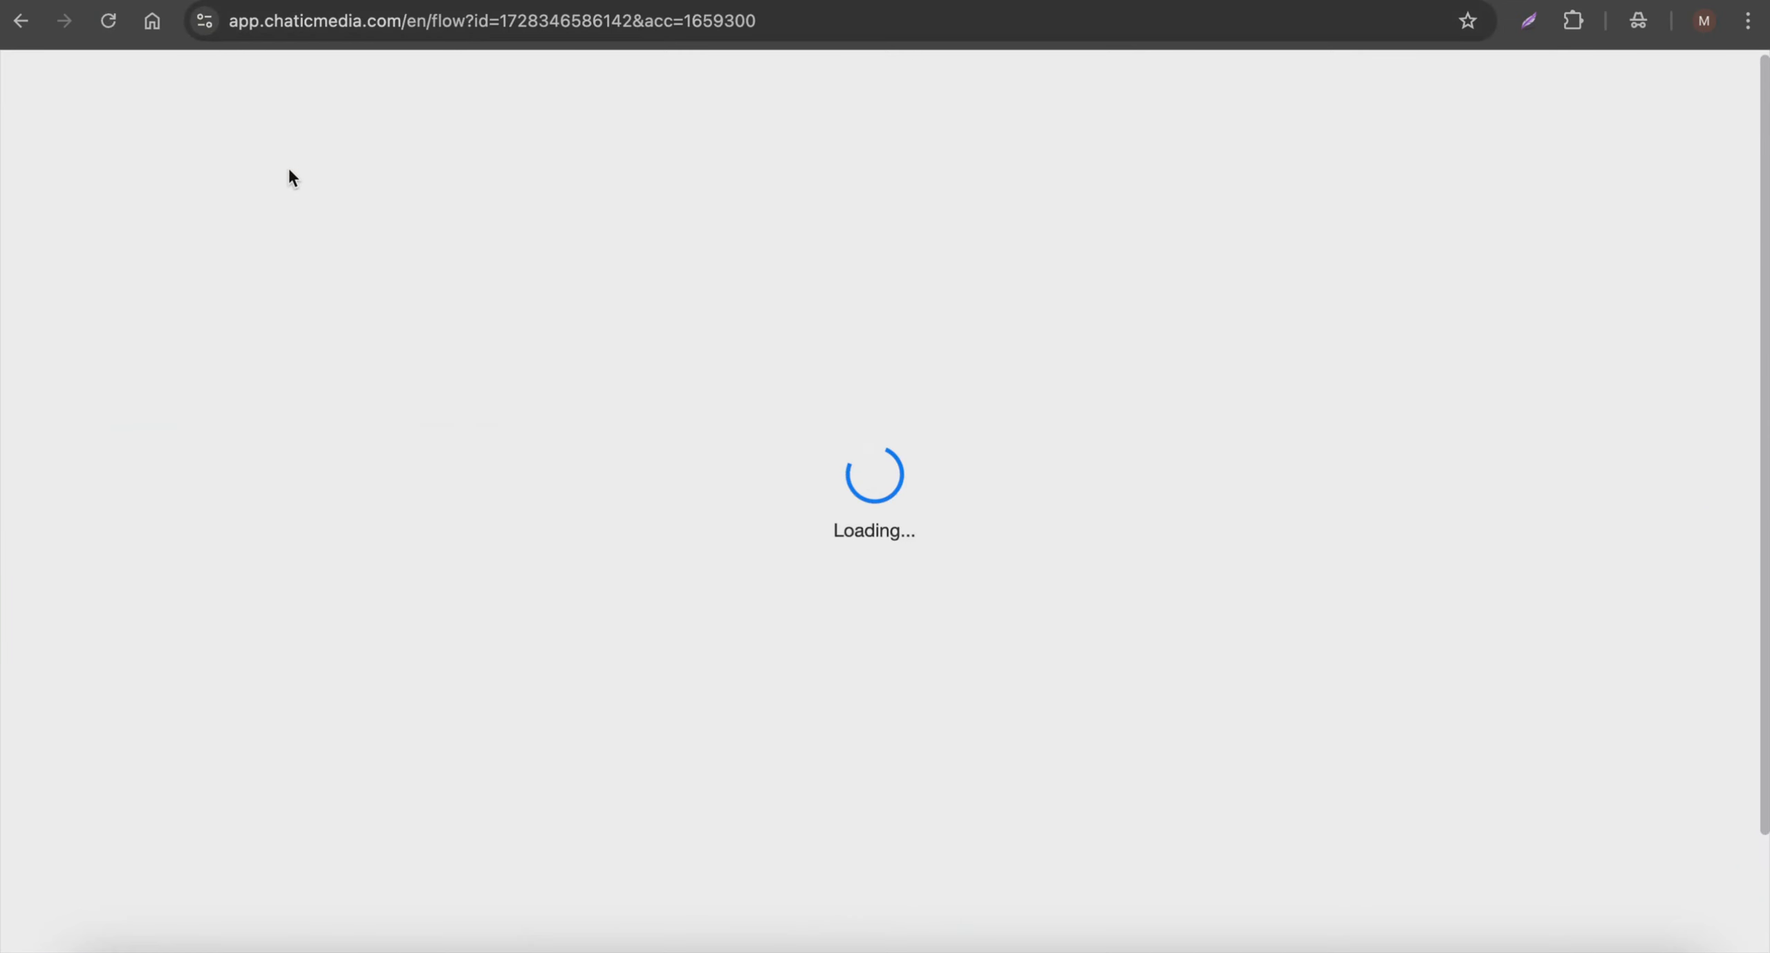
{"action": "scroll", "coordinate": [293, 176], "scroll_direction": "down", "scroll_amount": 3}
{"action": "scroll", "coordinate": [588, 253], "scroll_direction": "up", "scroll_amount": 3}
{"action": "left_click_drag", "start_coordinate": [923, 183], "coordinate": [522, 197]}
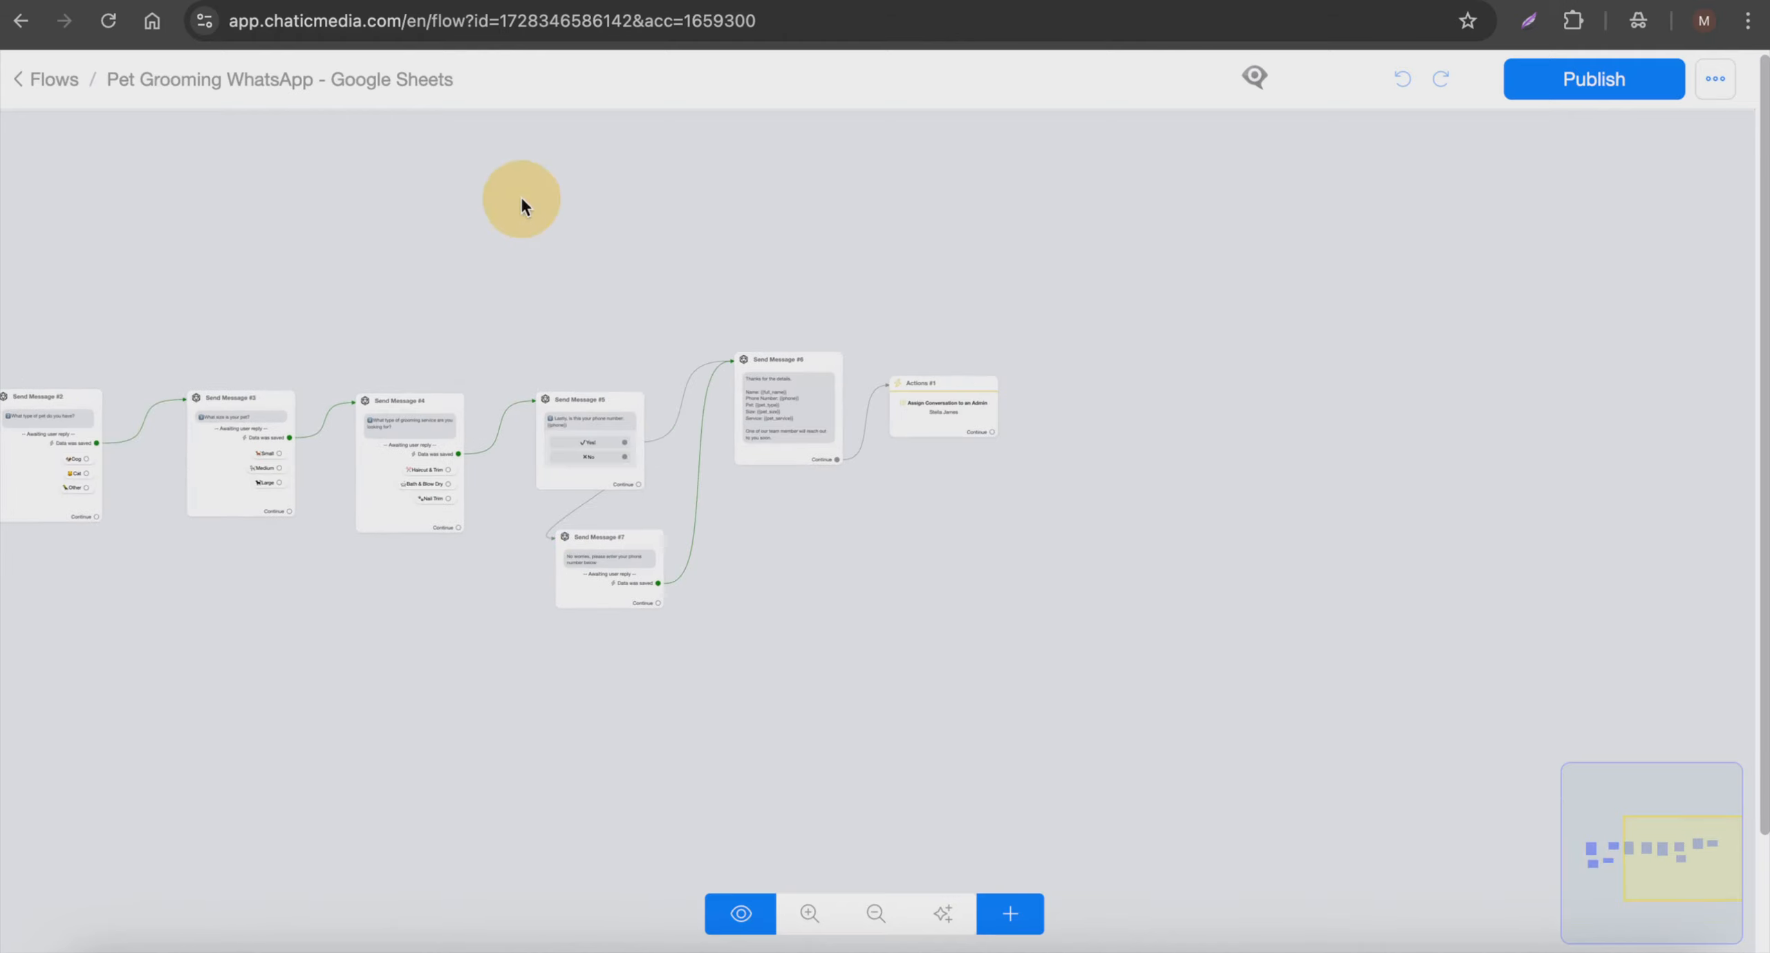
{"action": "scroll", "coordinate": [723, 270], "scroll_direction": "up", "scroll_amount": 3}
- Add a Google Sheets action to Actions #1 after the admin assignment and open its configuration
{"action": "left_click", "coordinate": [1054, 509]}
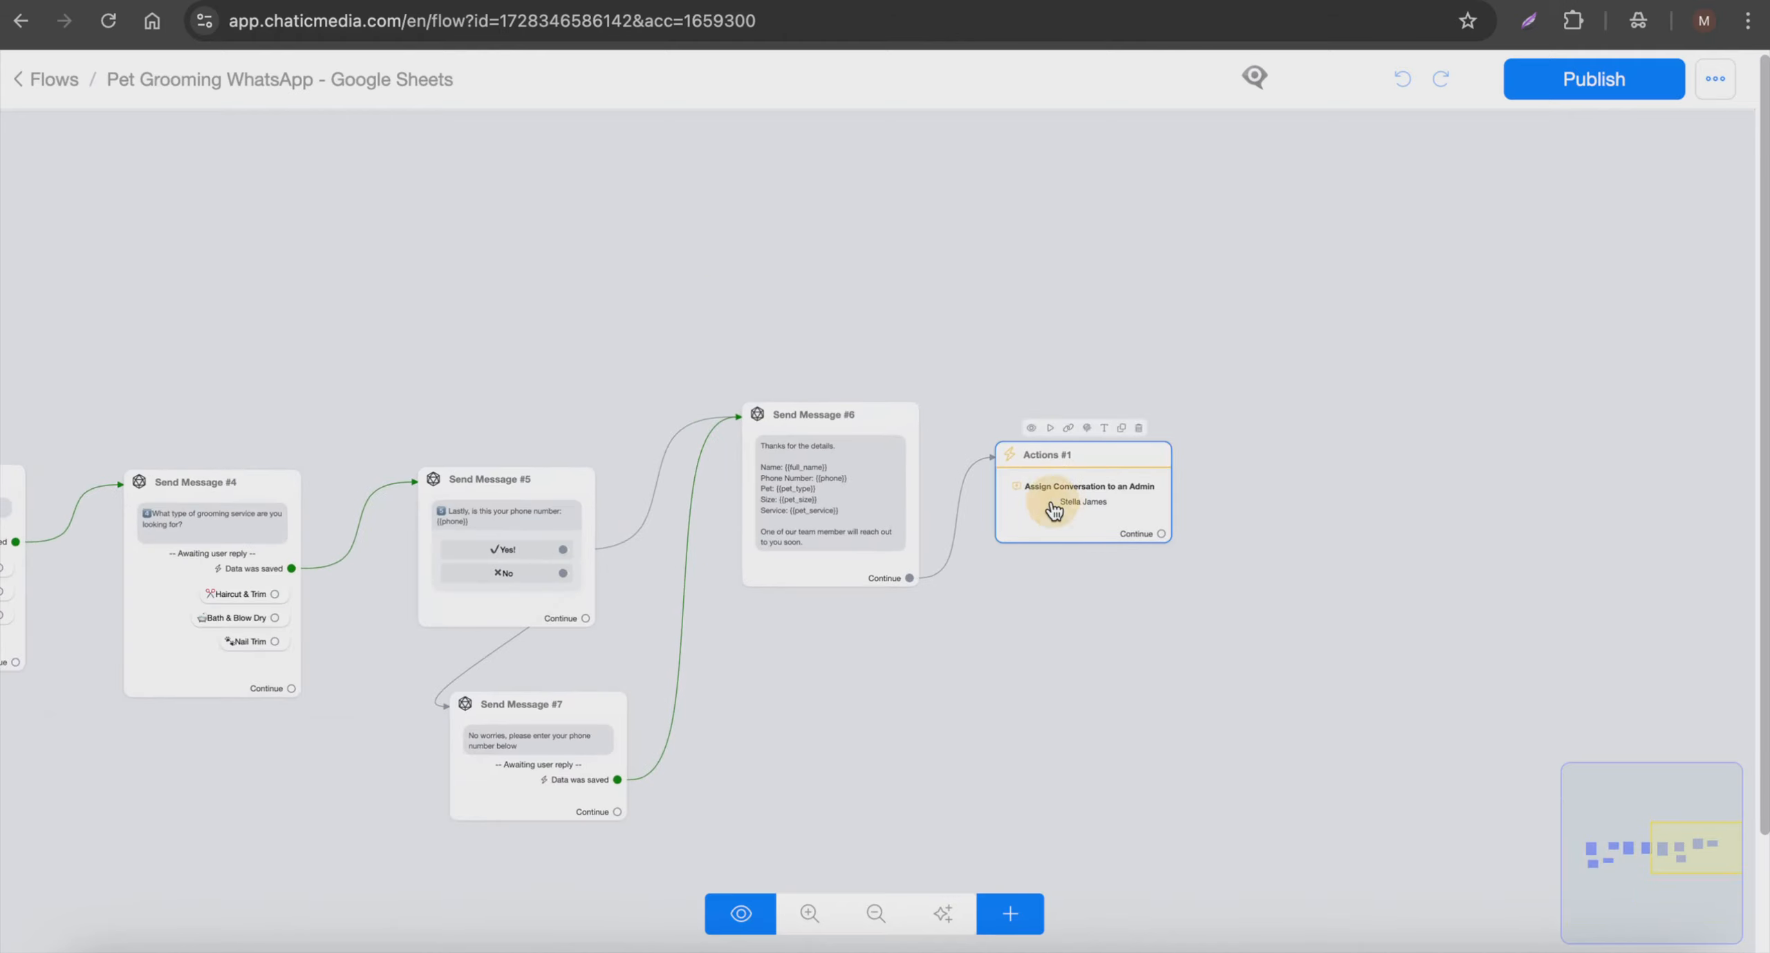
{"action": "left_click", "coordinate": [187, 382]}
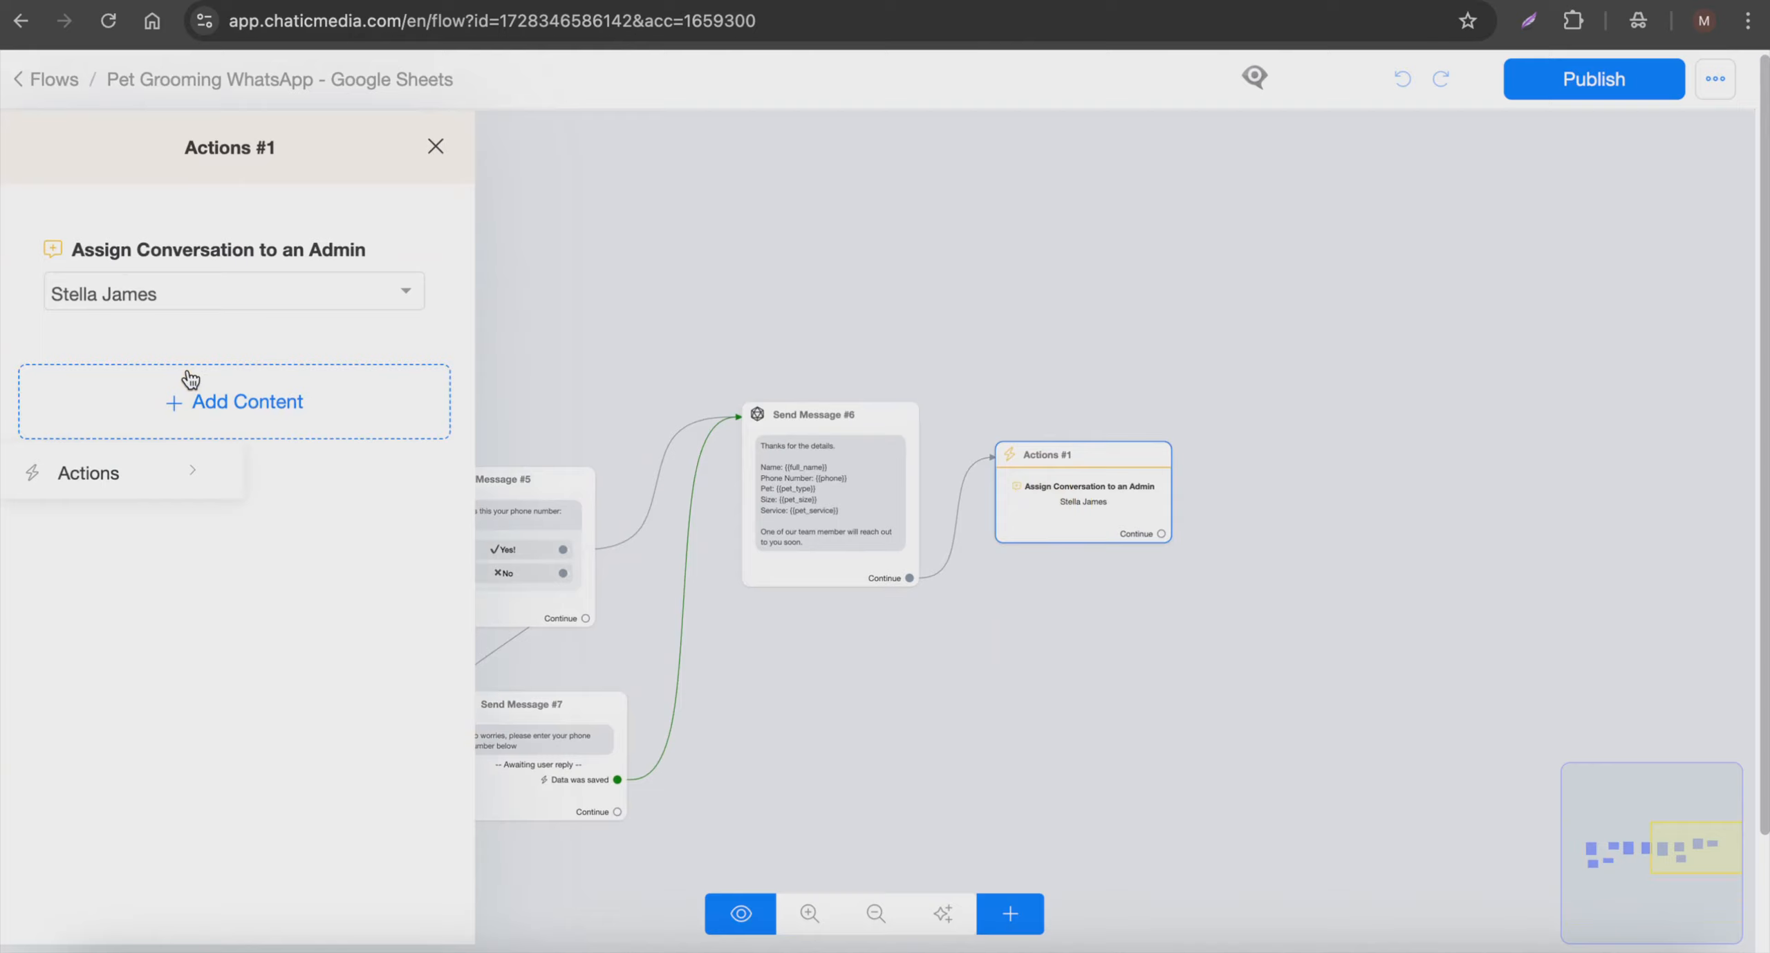
{"action": "left_click", "coordinate": [116, 468]}
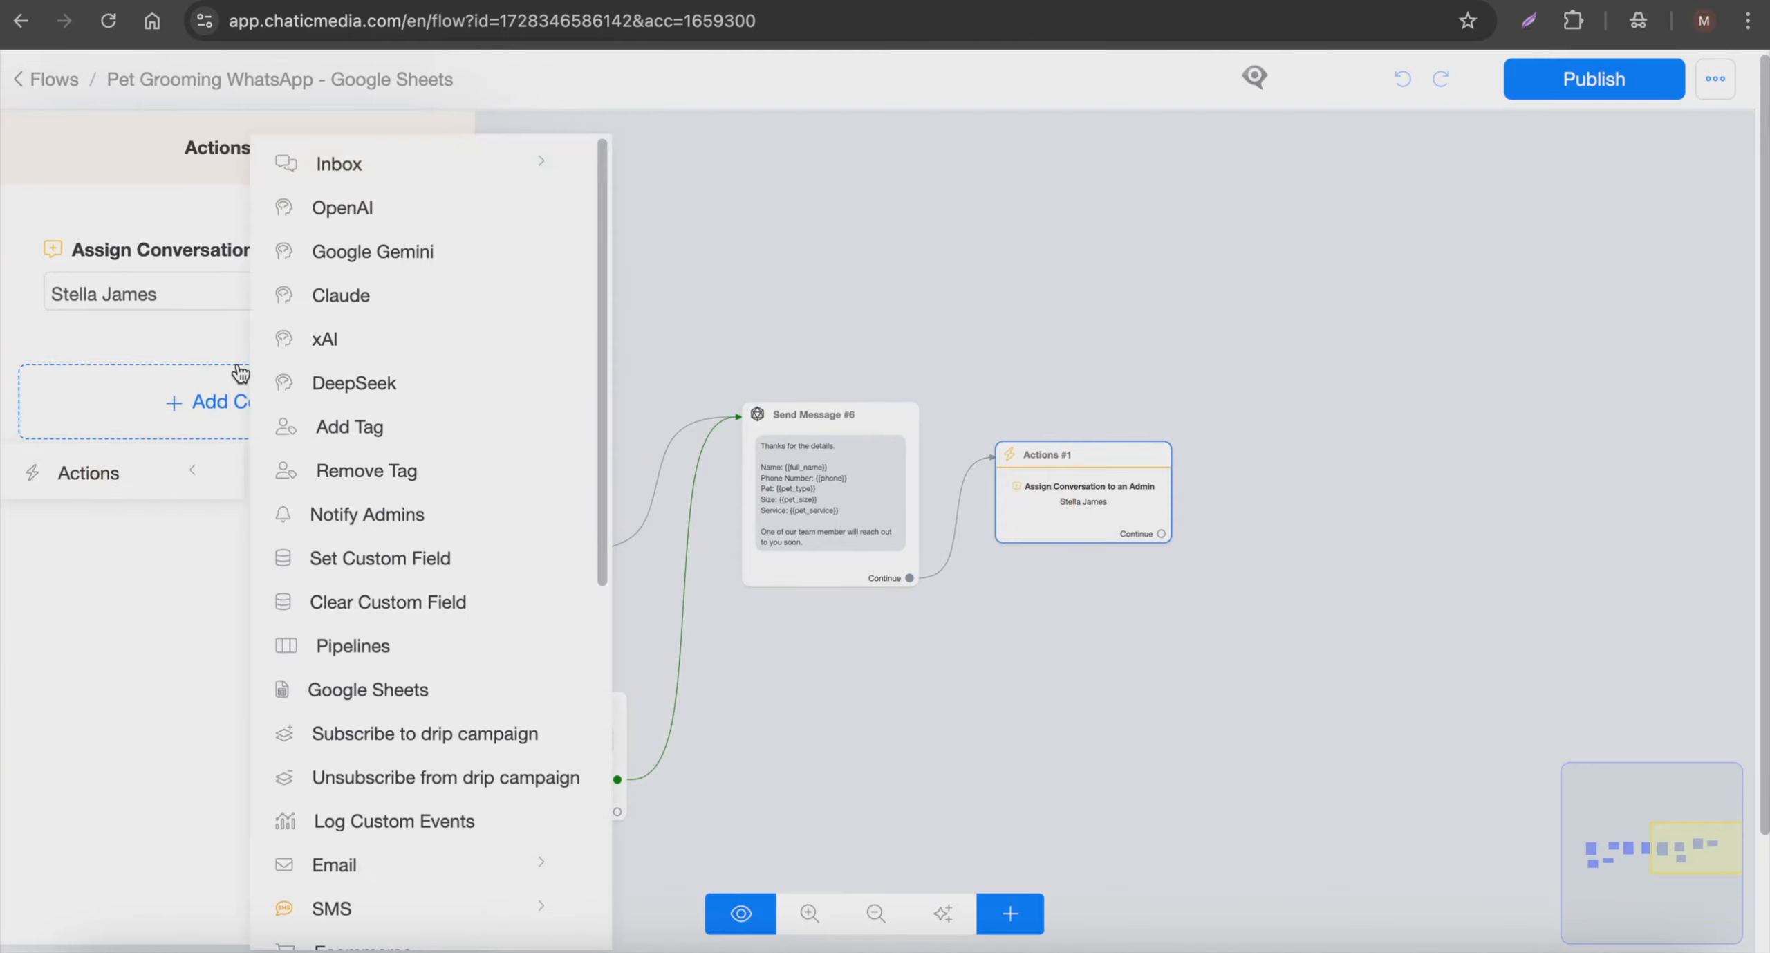
{"action": "scroll", "coordinate": [387, 604], "scroll_direction": "down", "scroll_amount": 2}
{"action": "left_click", "coordinate": [380, 616]}
{"action": "left_click", "coordinate": [201, 356]}
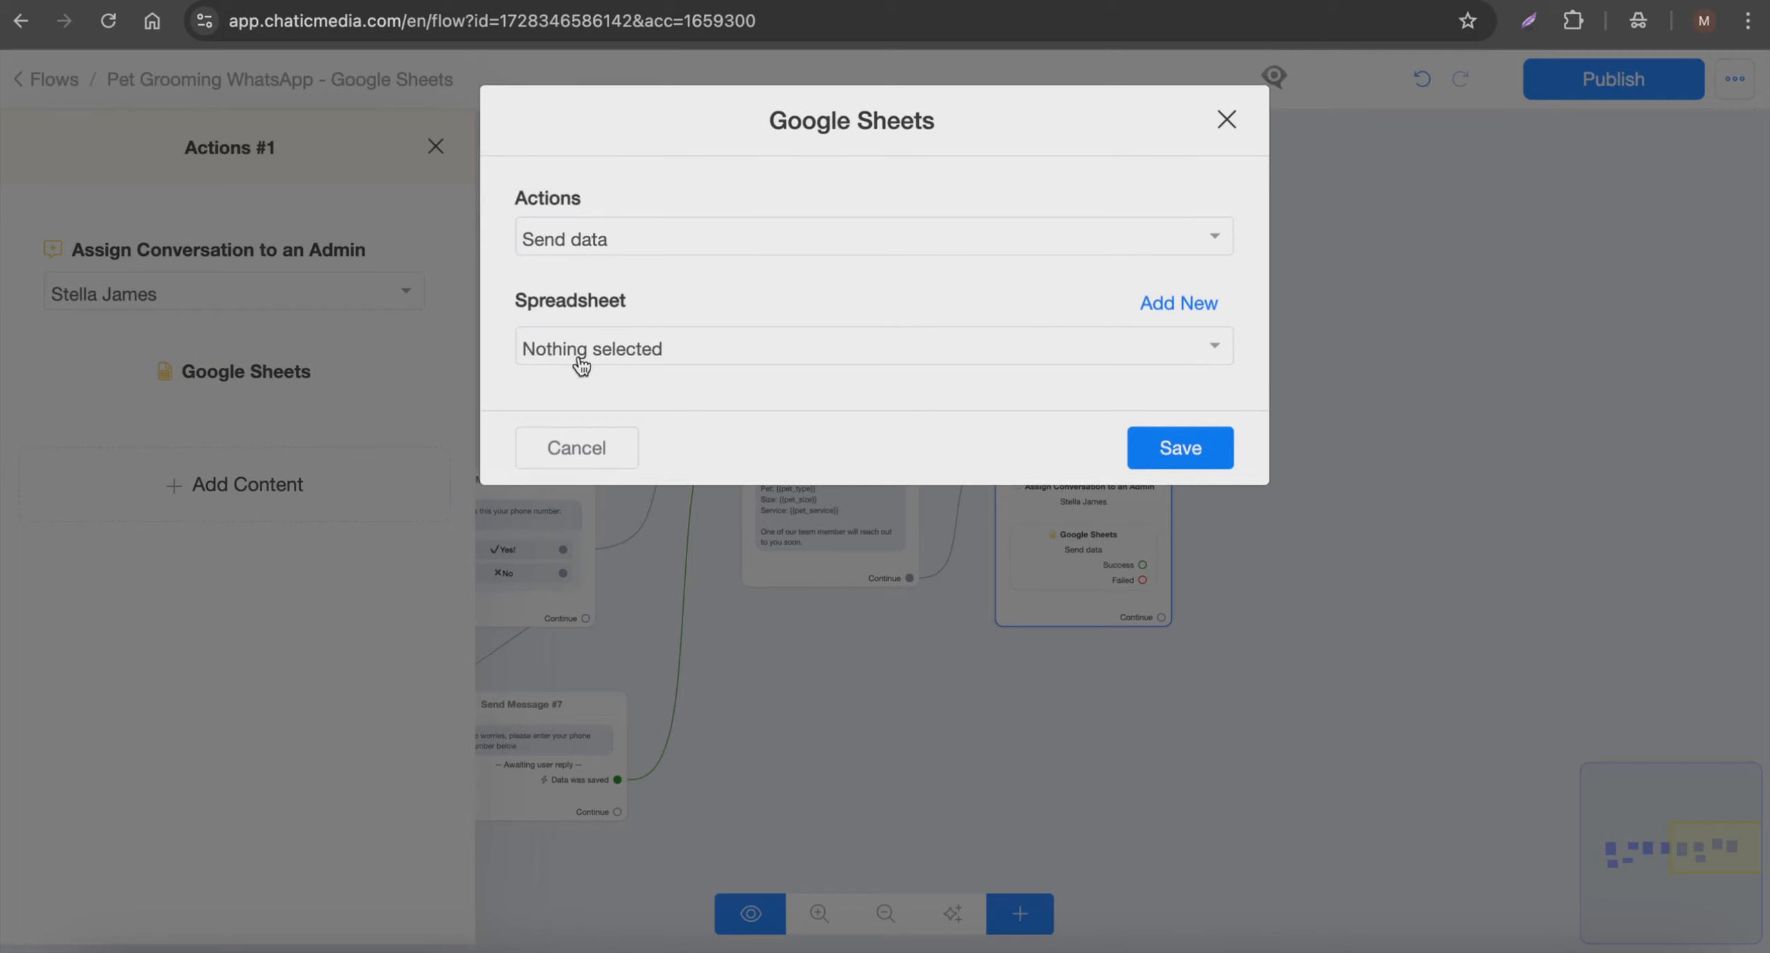
- Set the Send data action's spreadsheet to Pet Grooming WhatsApp - Google Sheets and its worksheet to Sheet1
{"action": "left_click", "coordinate": [593, 357]}
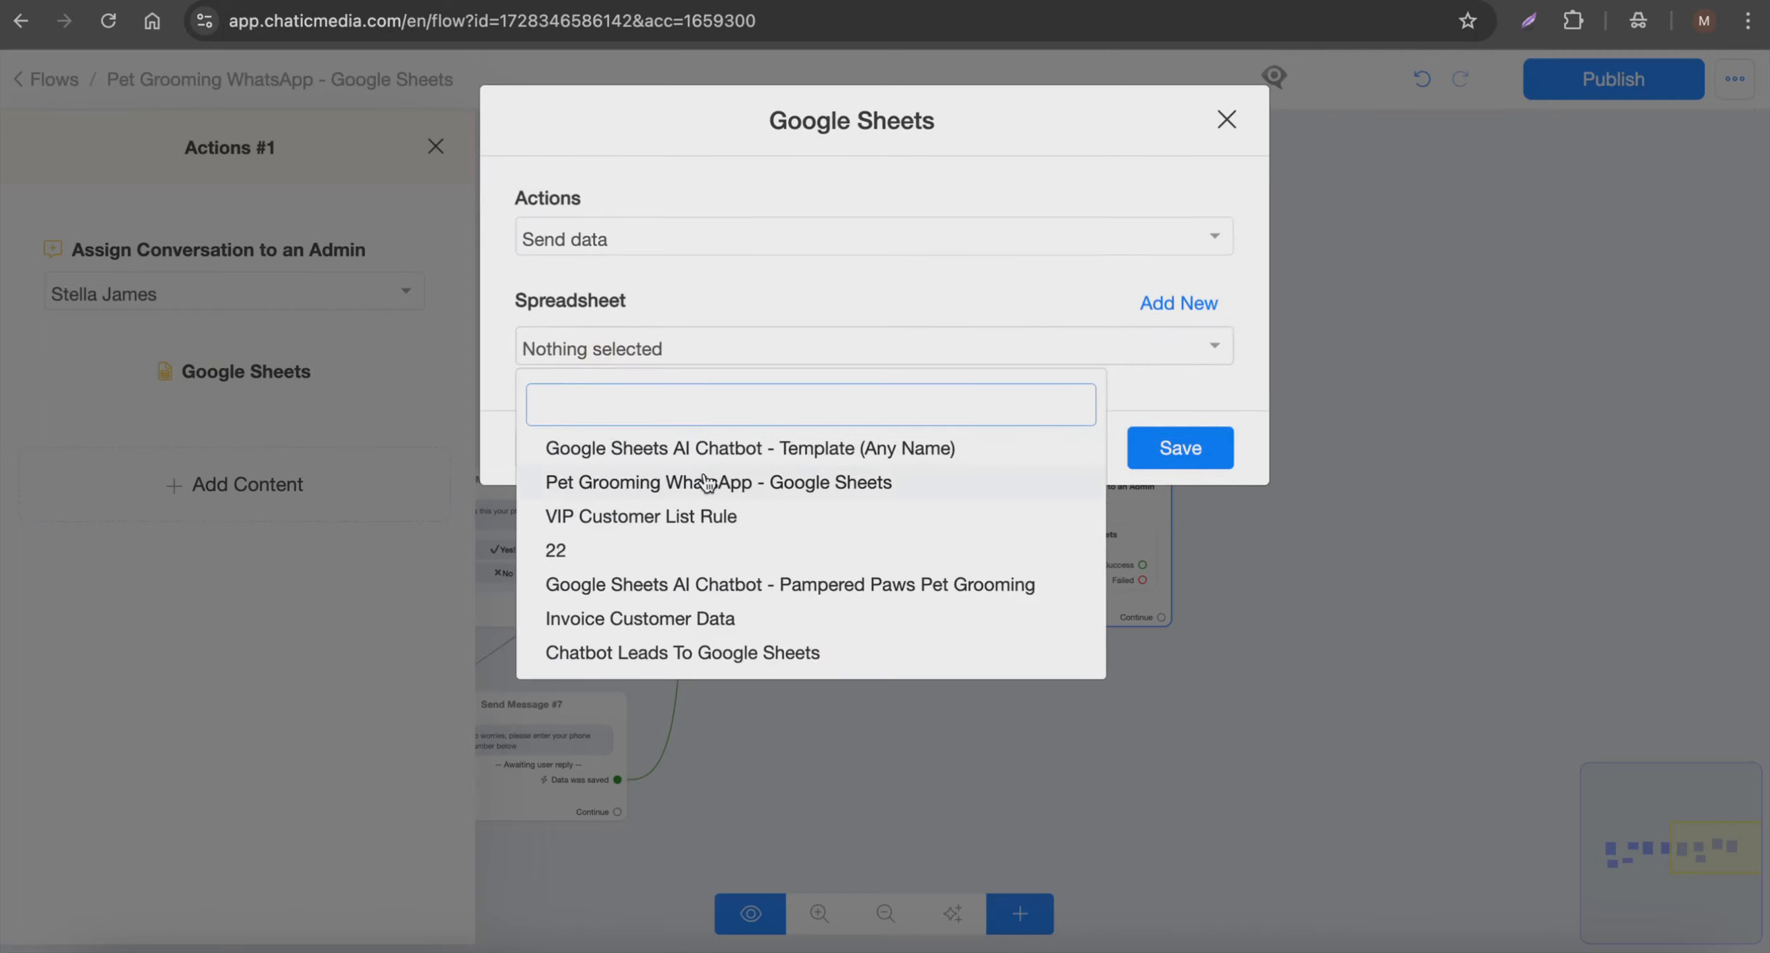
{"action": "left_click", "coordinate": [828, 481]}
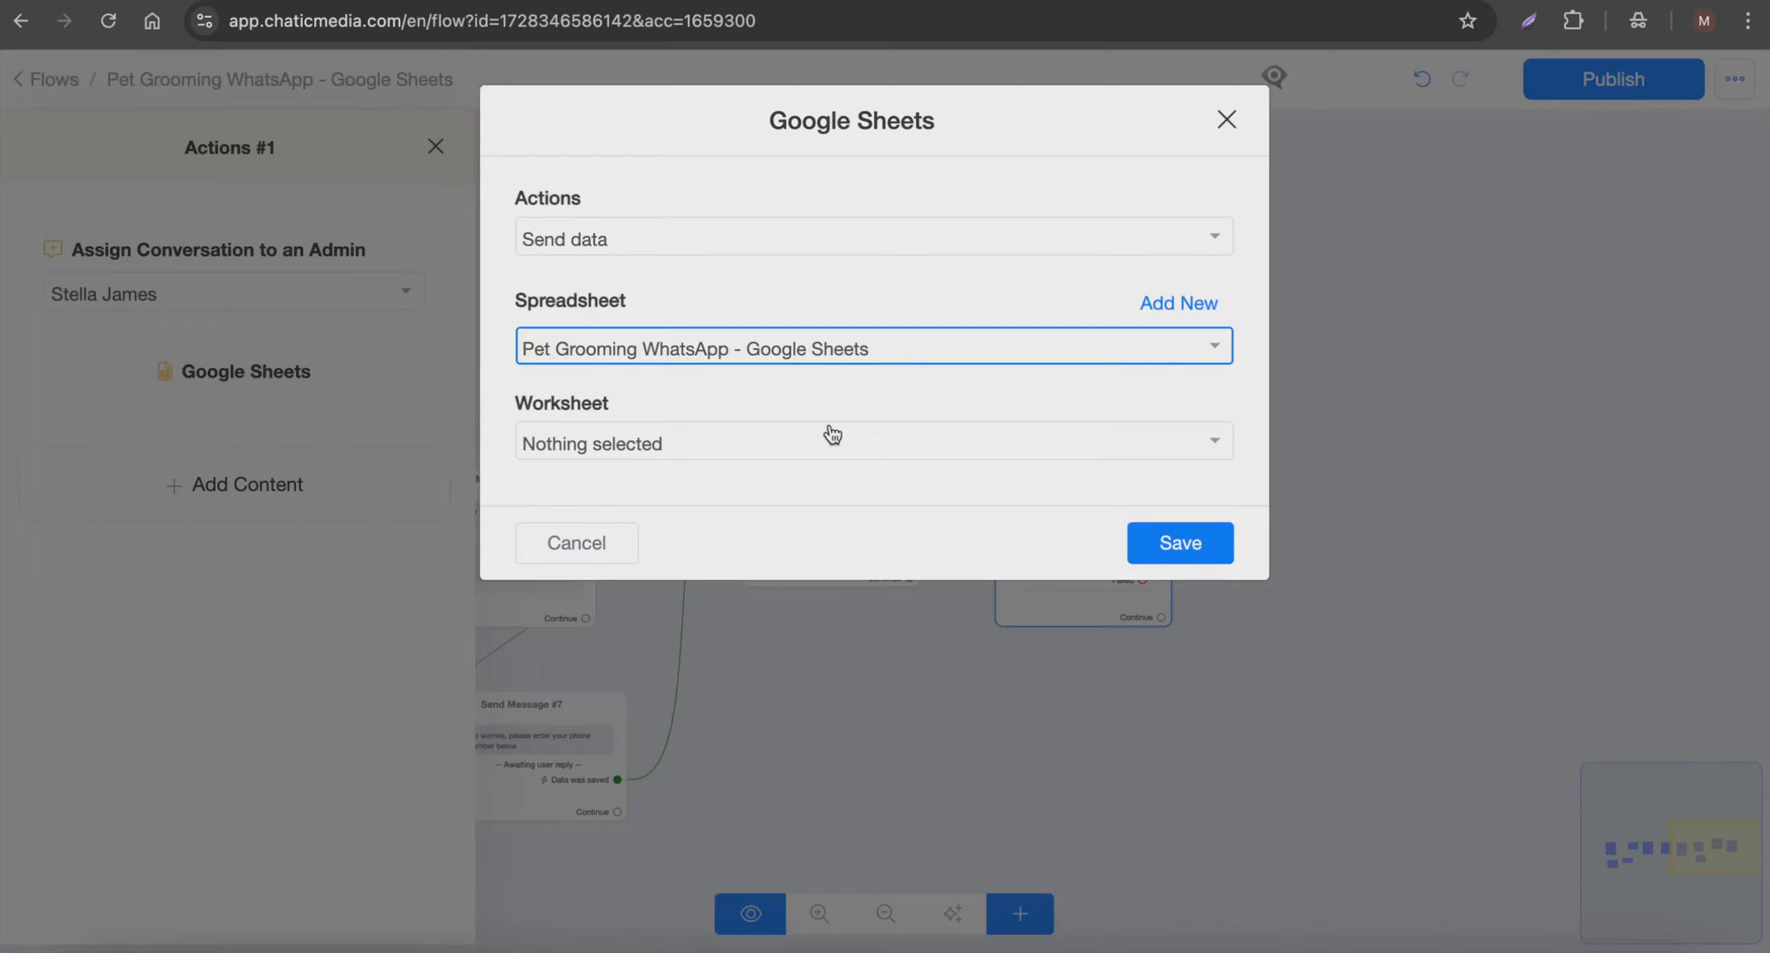
{"action": "left_click", "coordinate": [653, 458]}
{"action": "left_click", "coordinate": [603, 564]}
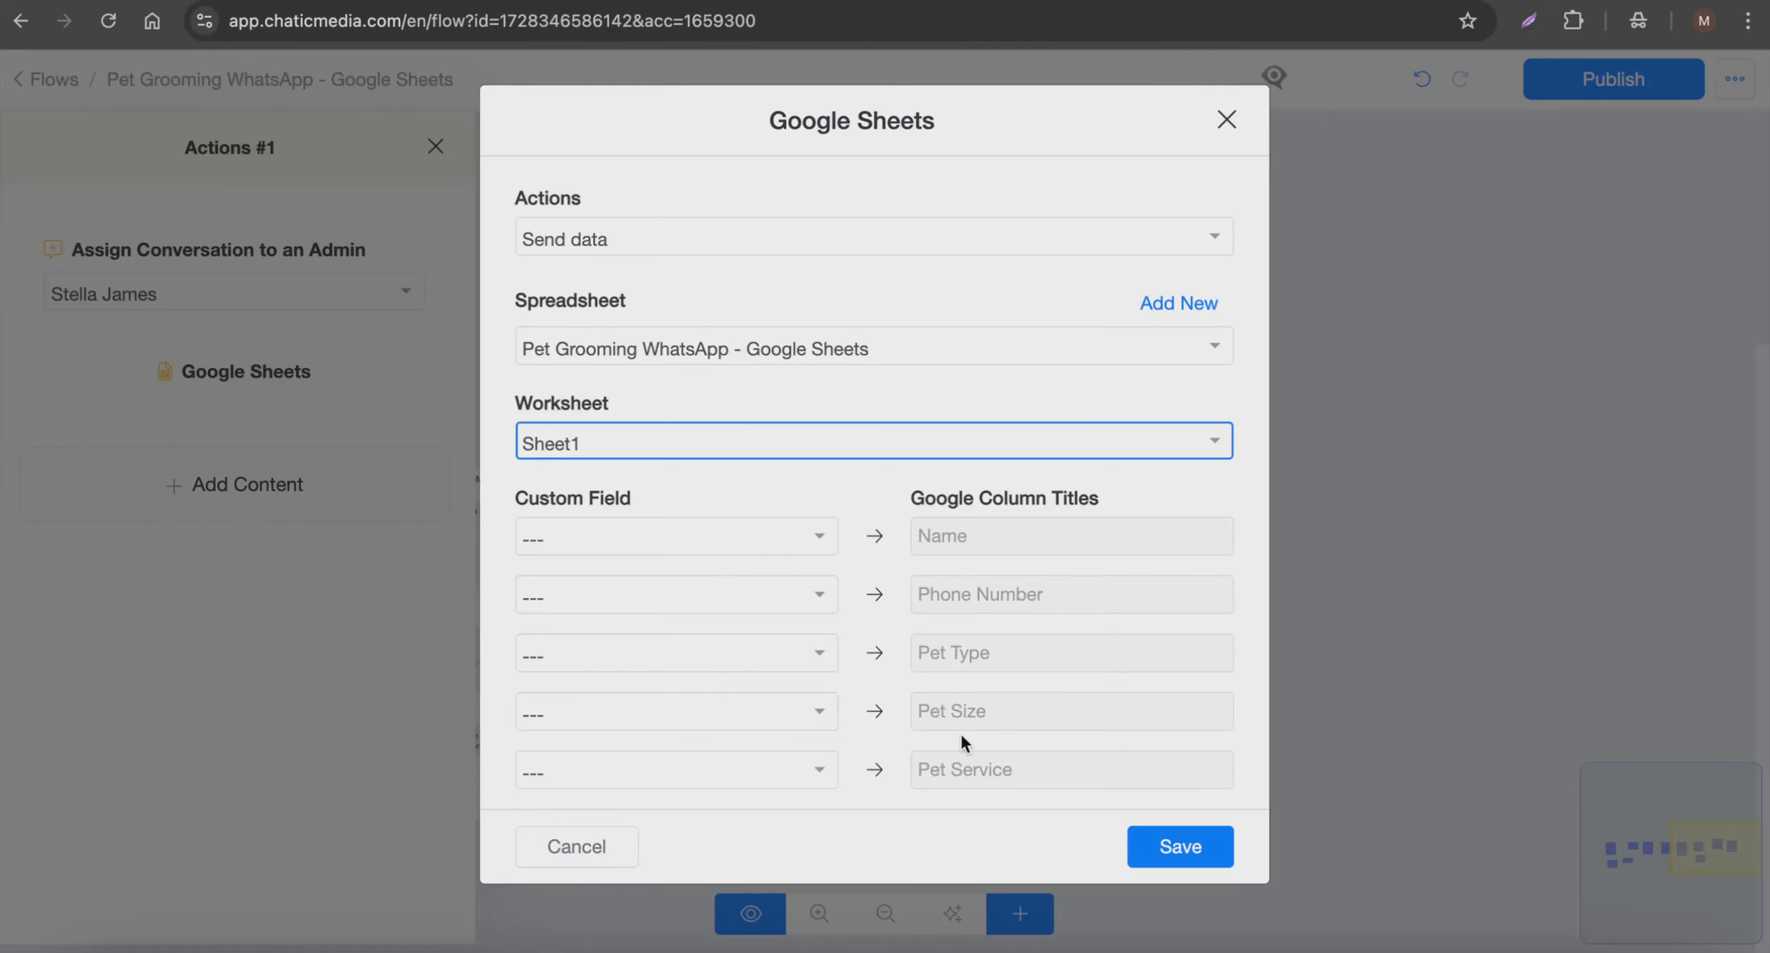
- Map the Full Name field to the Name column and the Phone field to the Phone Number column
{"action": "left_click", "coordinate": [674, 546]}
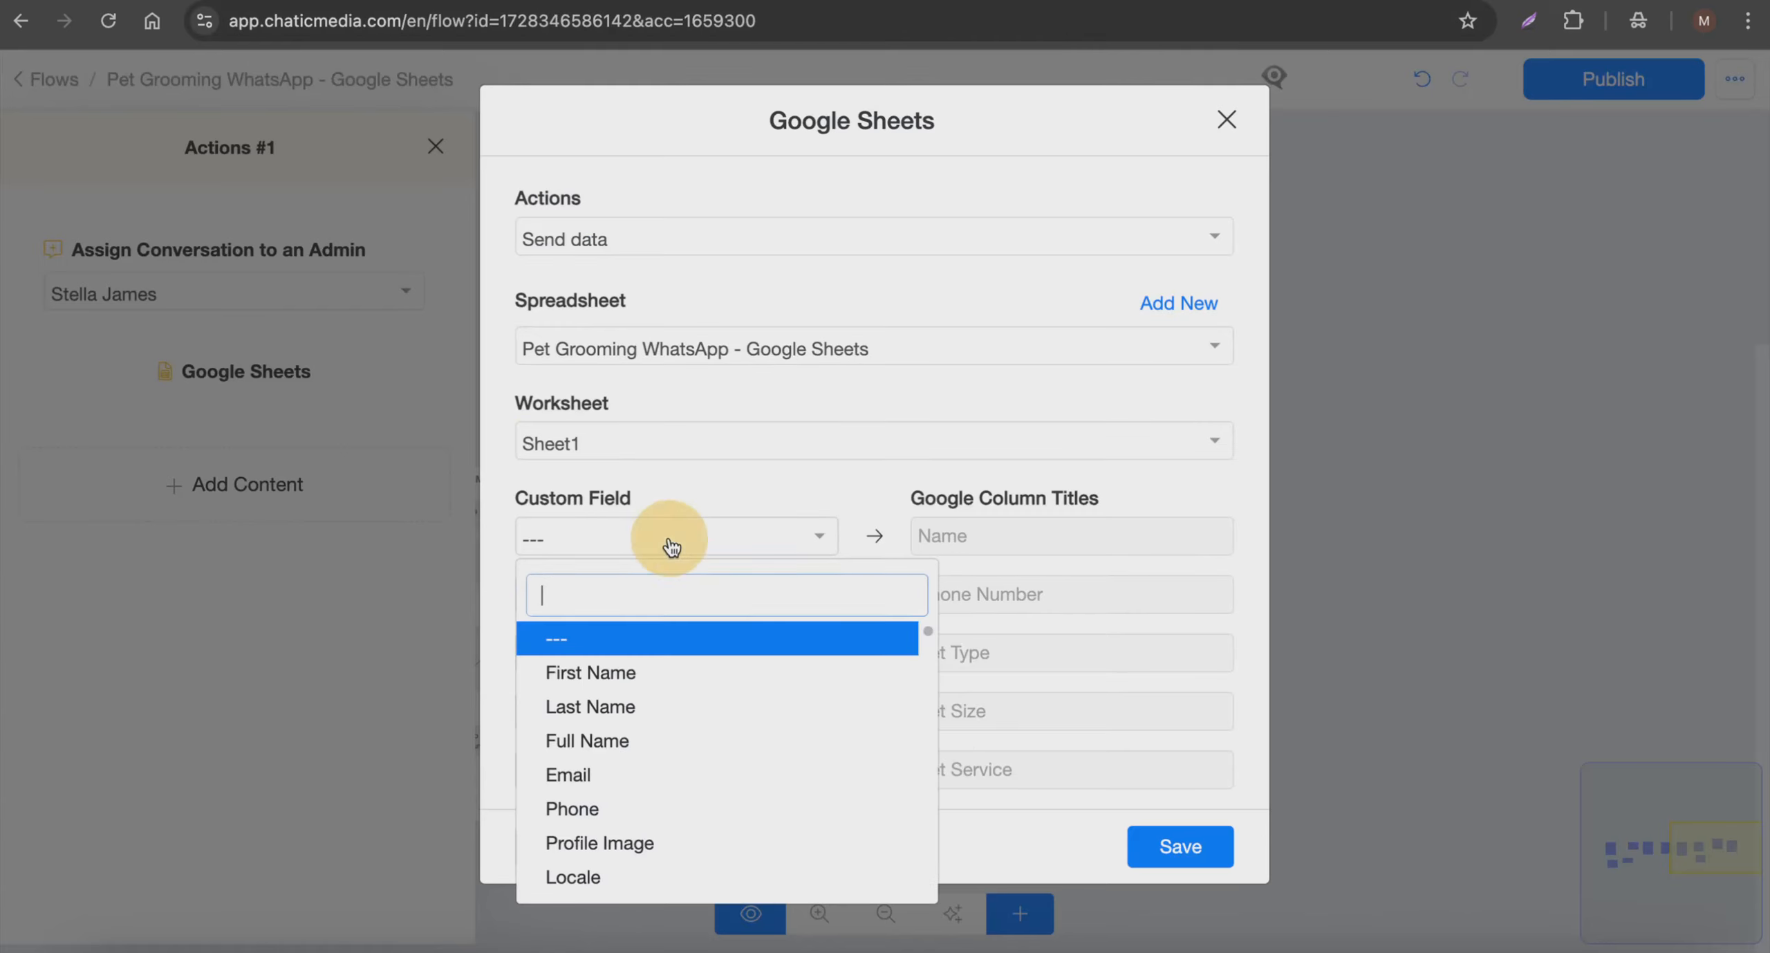
{"action": "left_click", "coordinate": [625, 738]}
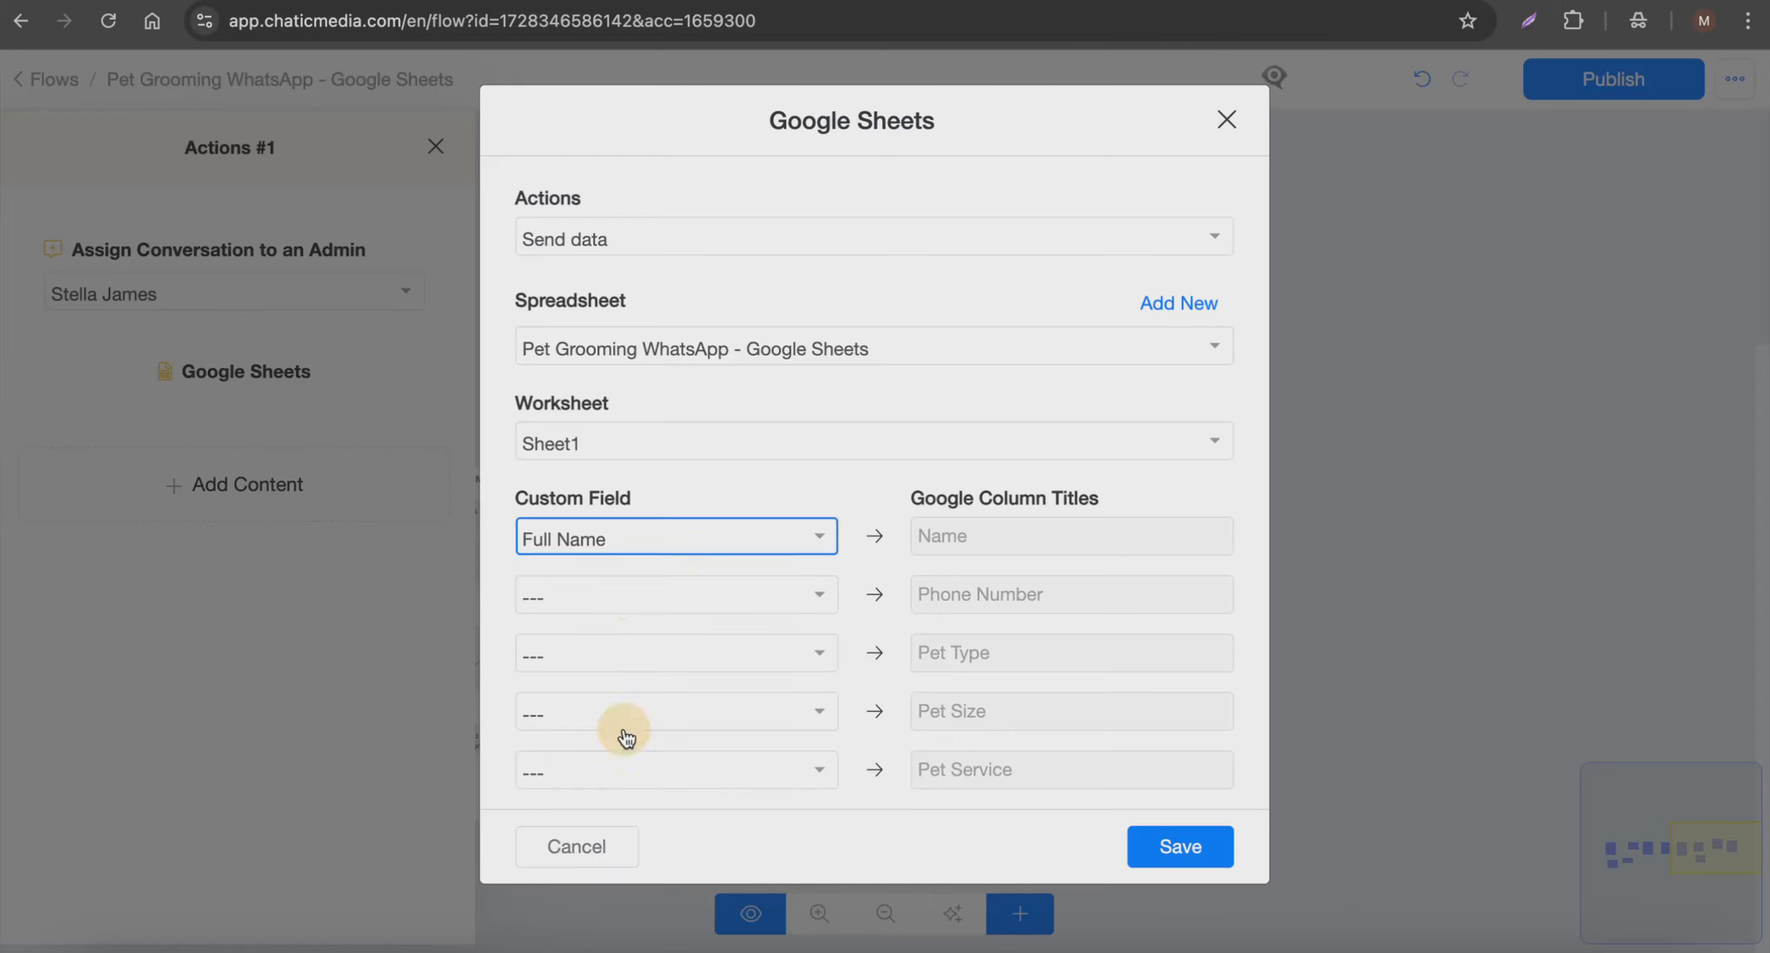
{"action": "left_click", "coordinate": [614, 601]}
{"action": "left_click", "coordinate": [613, 480]}
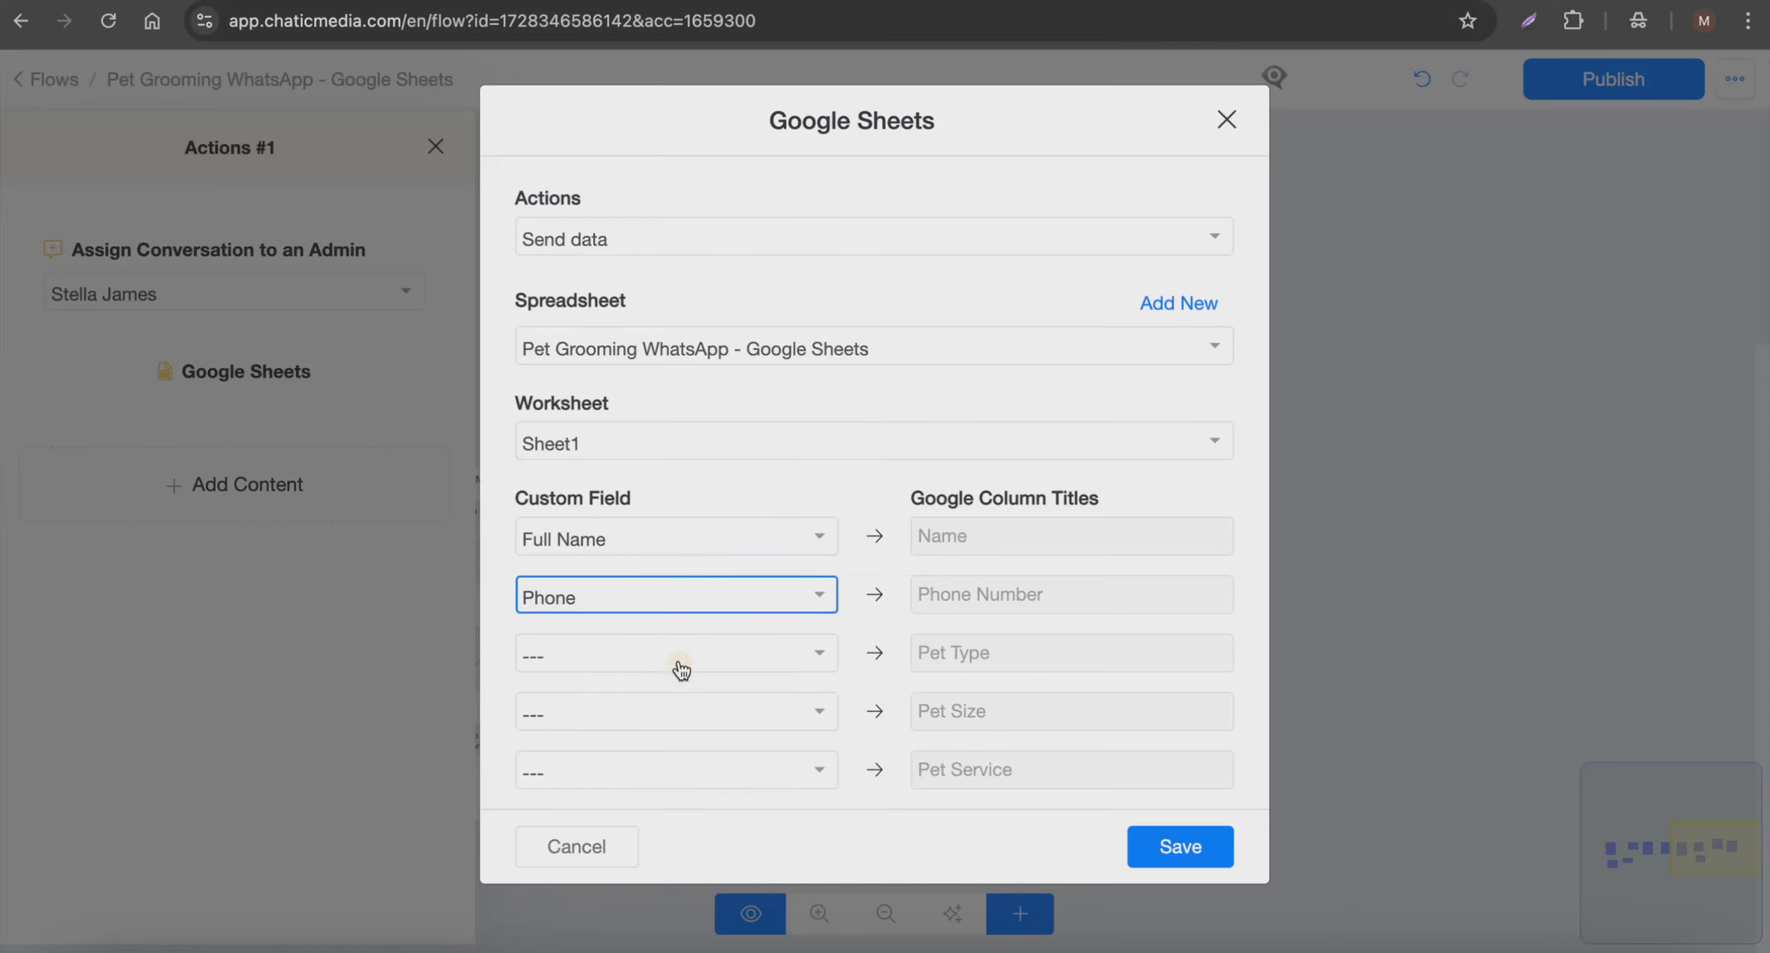
- Map pet_type, pet_size and pet_service to the Pet Type, Pet Size and Pet Service columns and save the Google Sheets action
{"action": "left_click", "coordinate": [681, 670]}
{"action": "type", "text": "pet"}
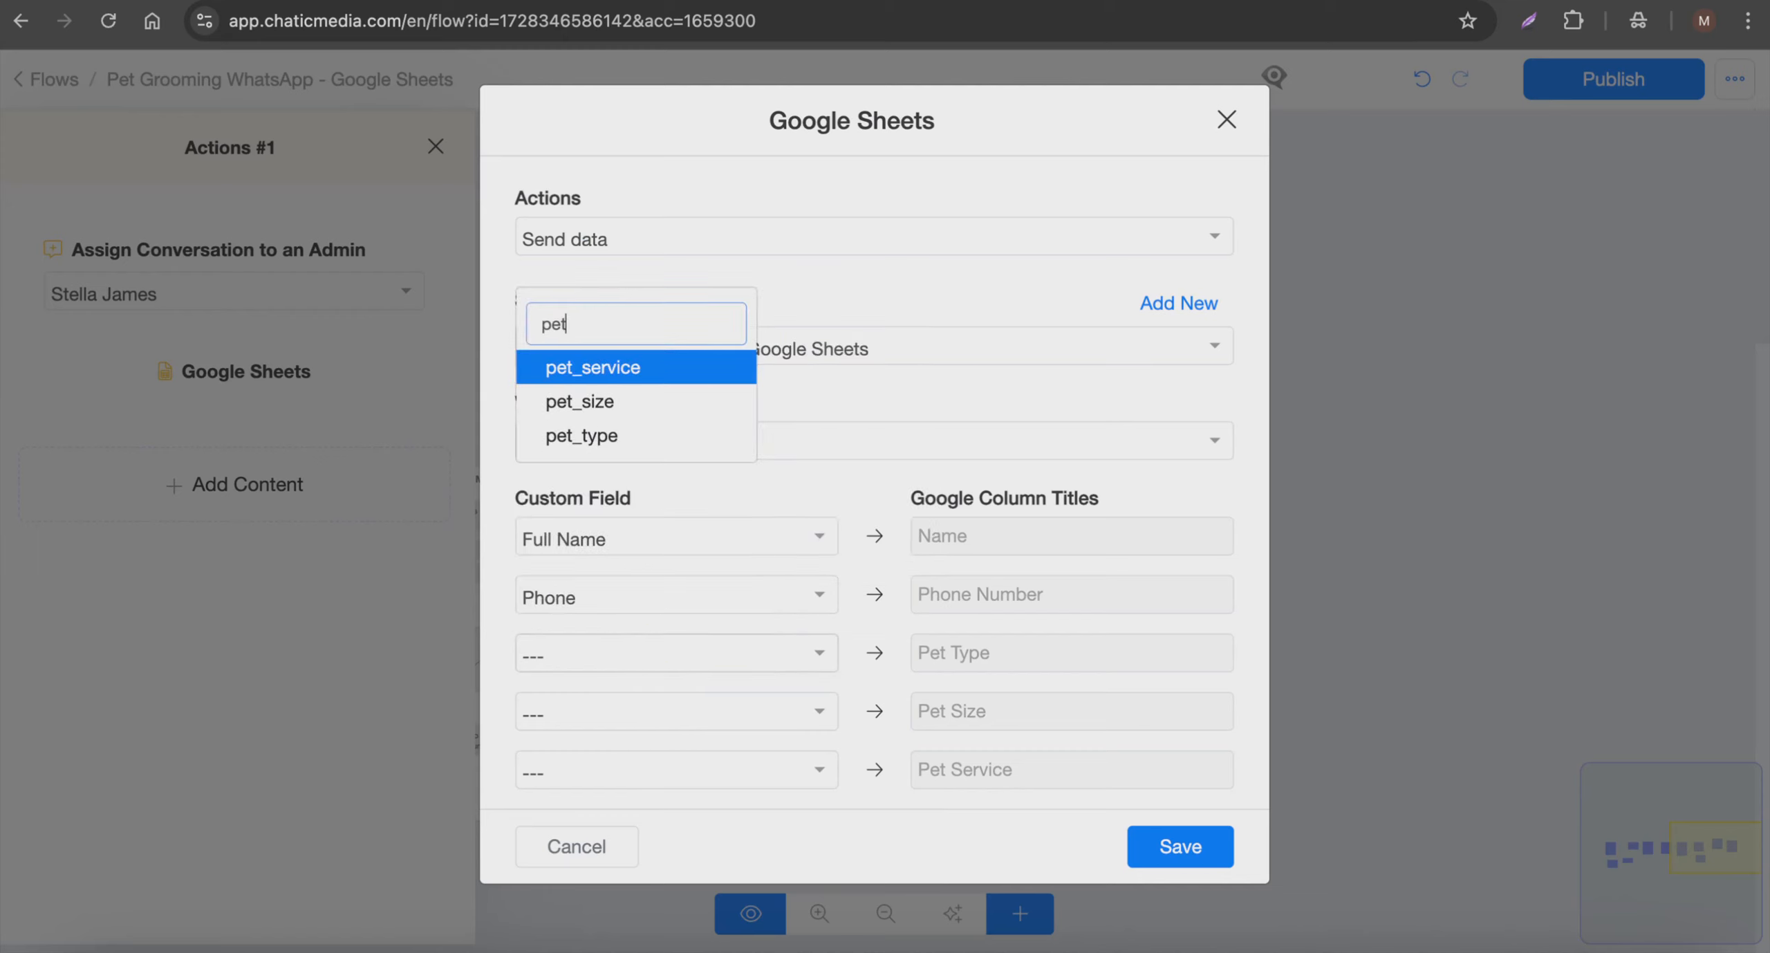
{"action": "left_click", "coordinate": [582, 435]}
{"action": "left_click", "coordinate": [635, 713]}
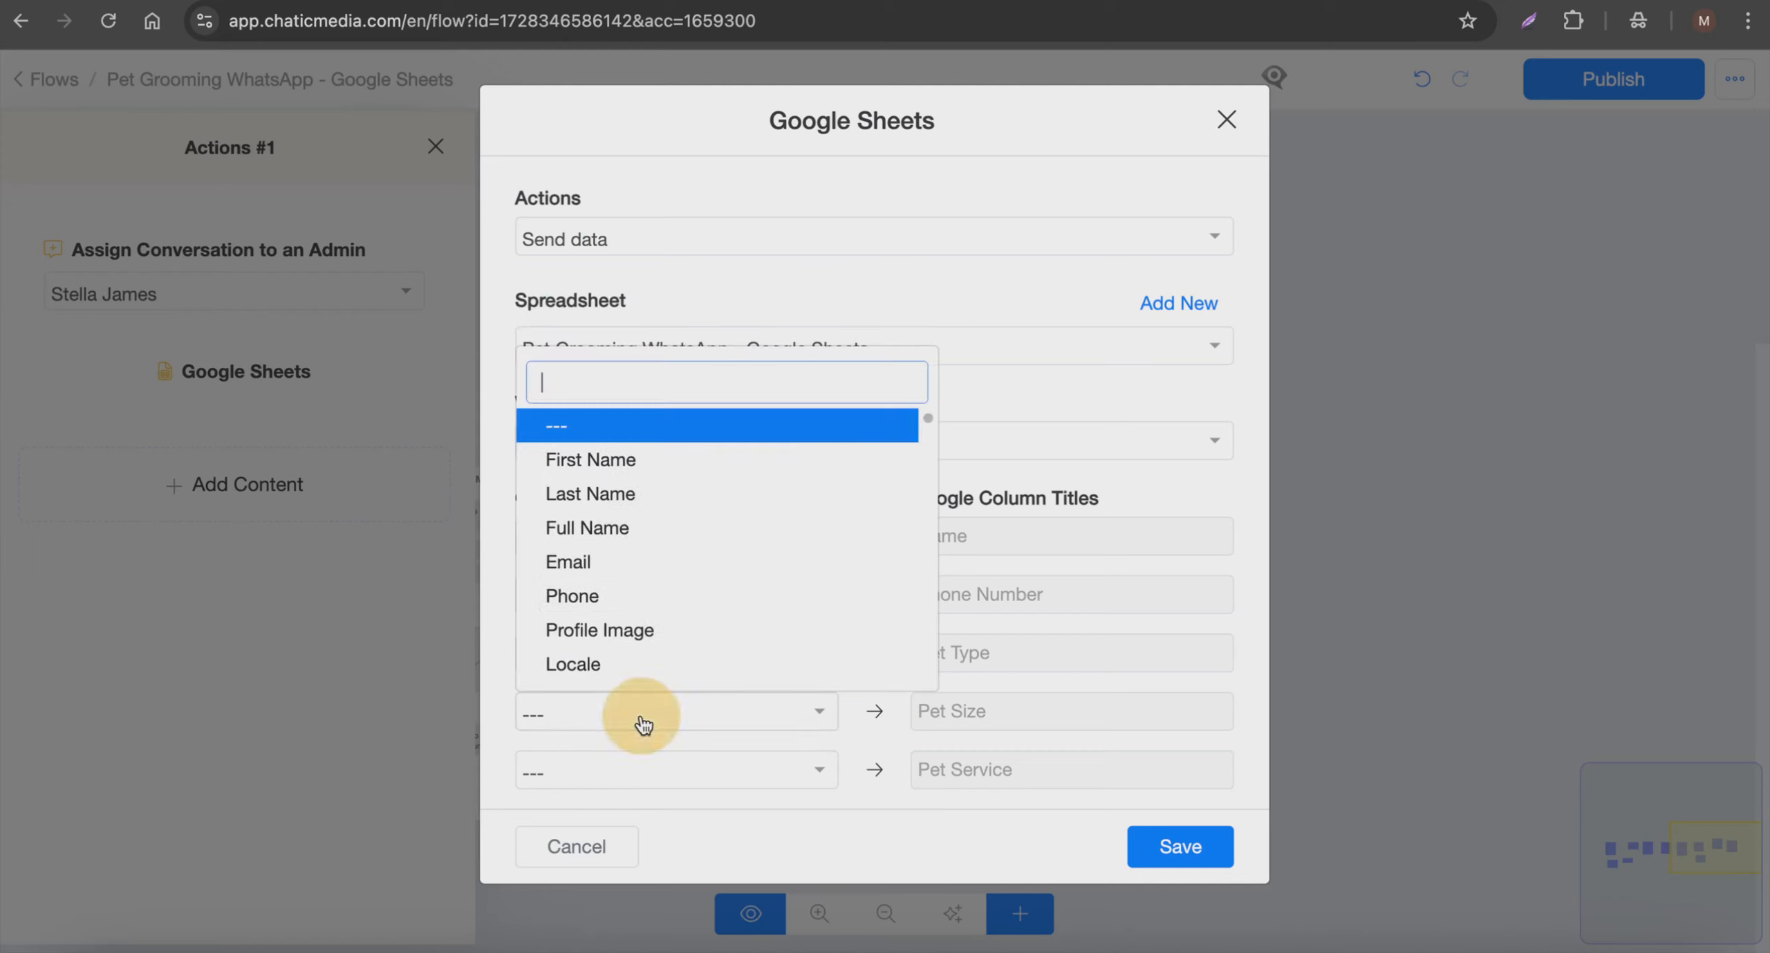
{"action": "type", "text": "pet"}
{"action": "left_click", "coordinate": [614, 469]}
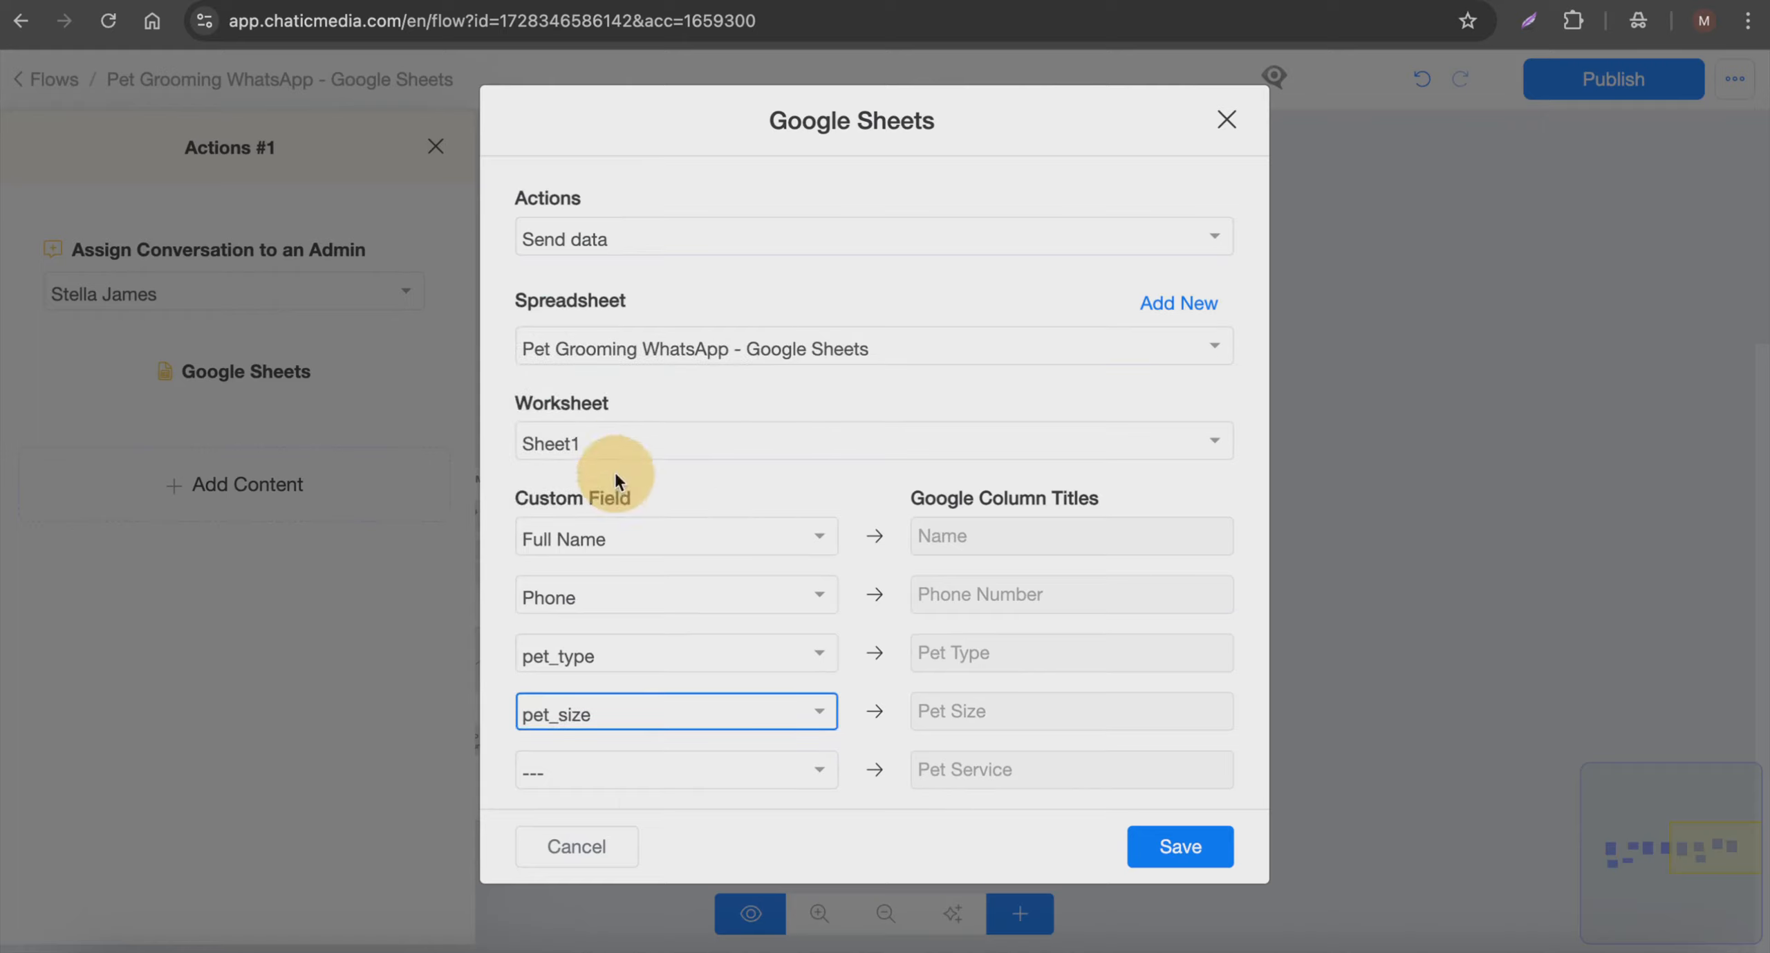
{"action": "left_click", "coordinate": [634, 785]}
{"action": "type", "text": "pet"}
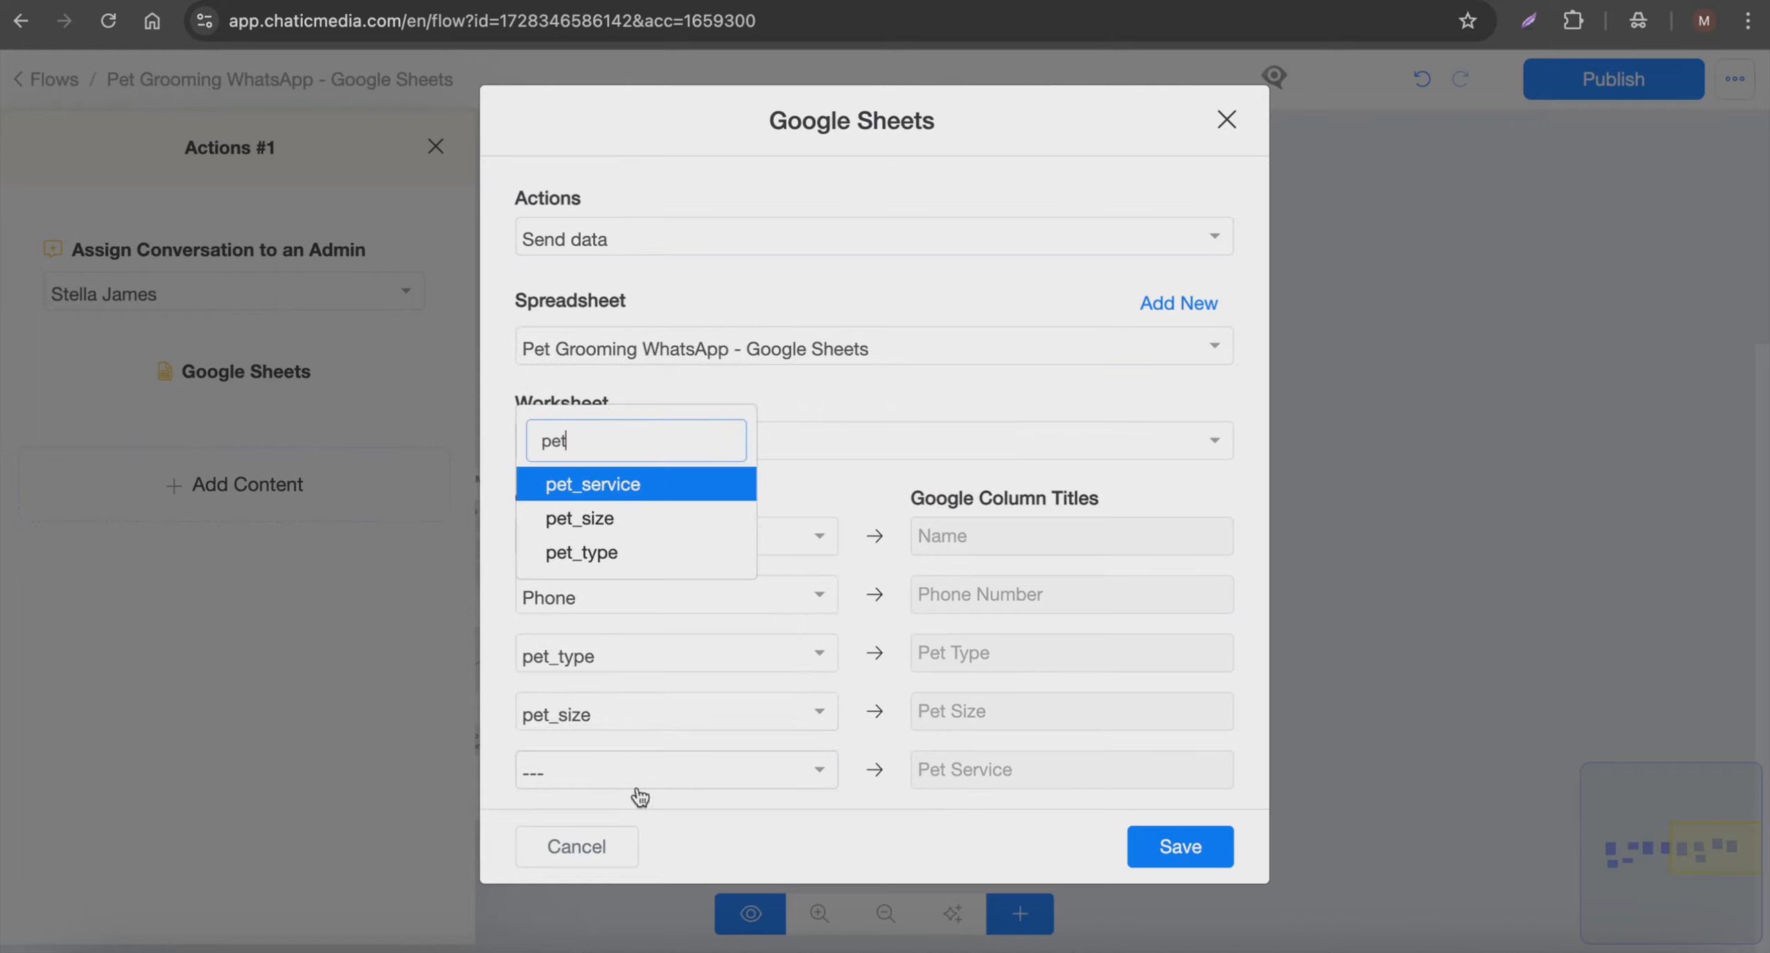
{"action": "left_click", "coordinate": [611, 488]}
{"action": "left_click", "coordinate": [1184, 845]}
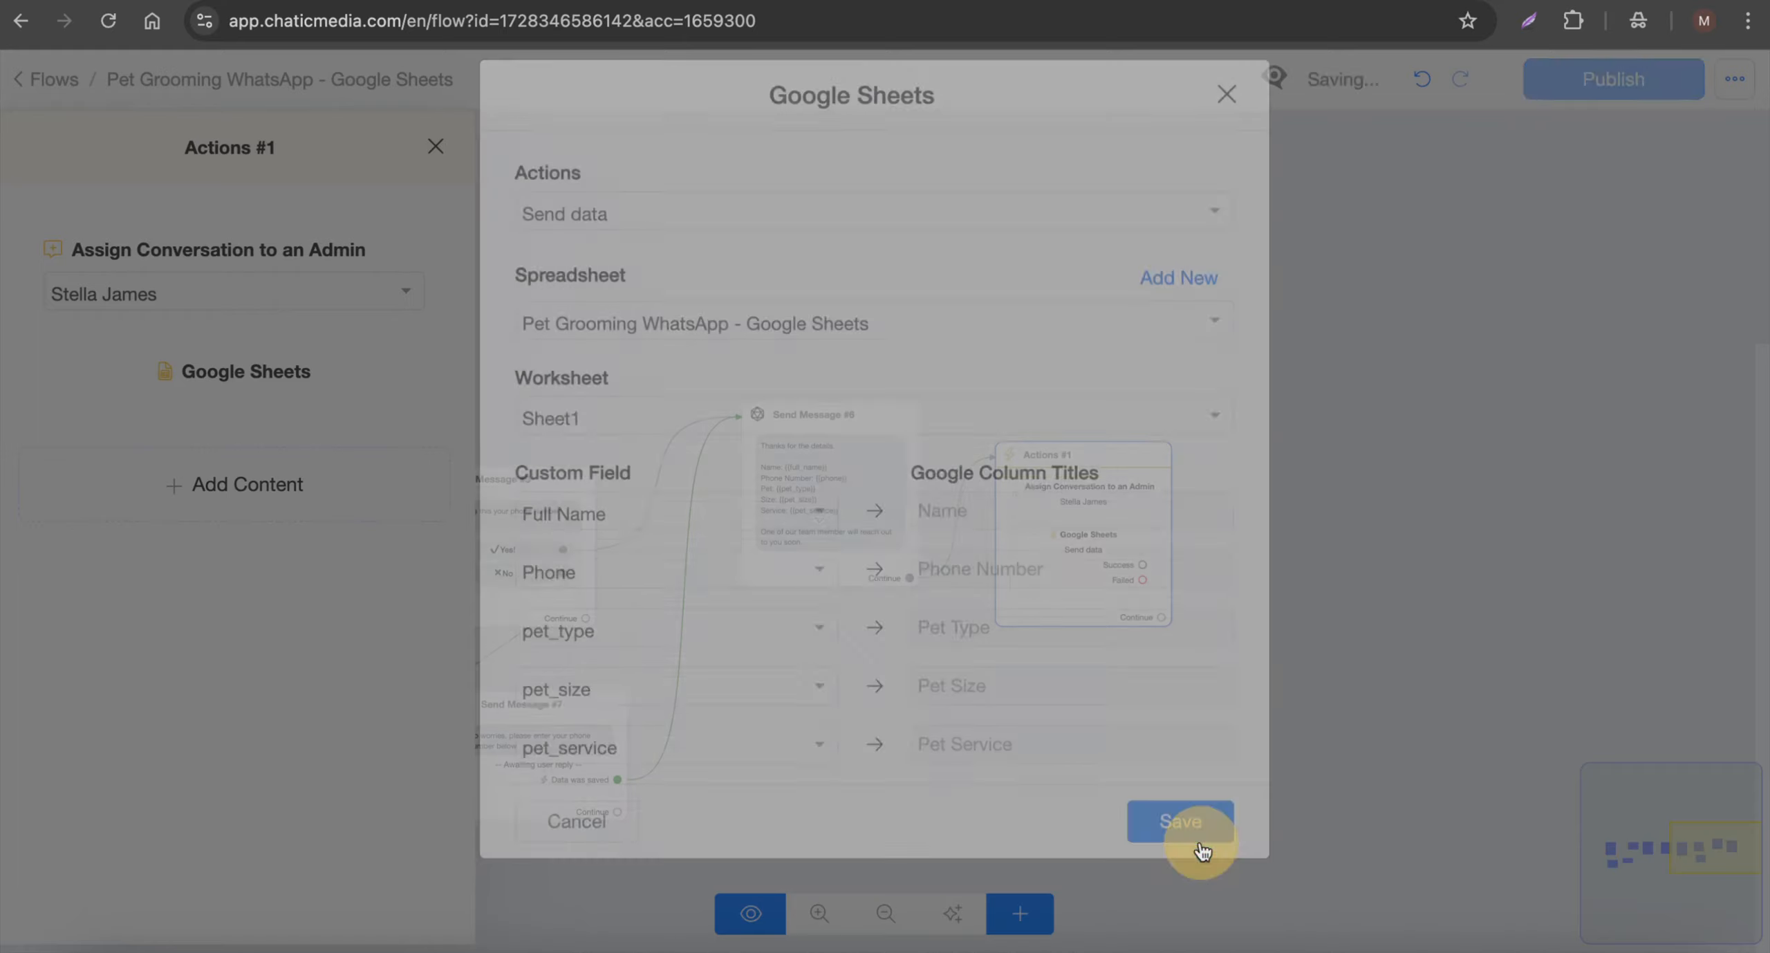
- Look over the flow up to Actions #1 with its Google Sheets action and publish it
{"action": "scroll", "coordinate": [1355, 633], "scroll_direction": "down", "scroll_amount": 3}
{"action": "scroll", "coordinate": [1148, 556], "scroll_direction": "up", "scroll_amount": 5}
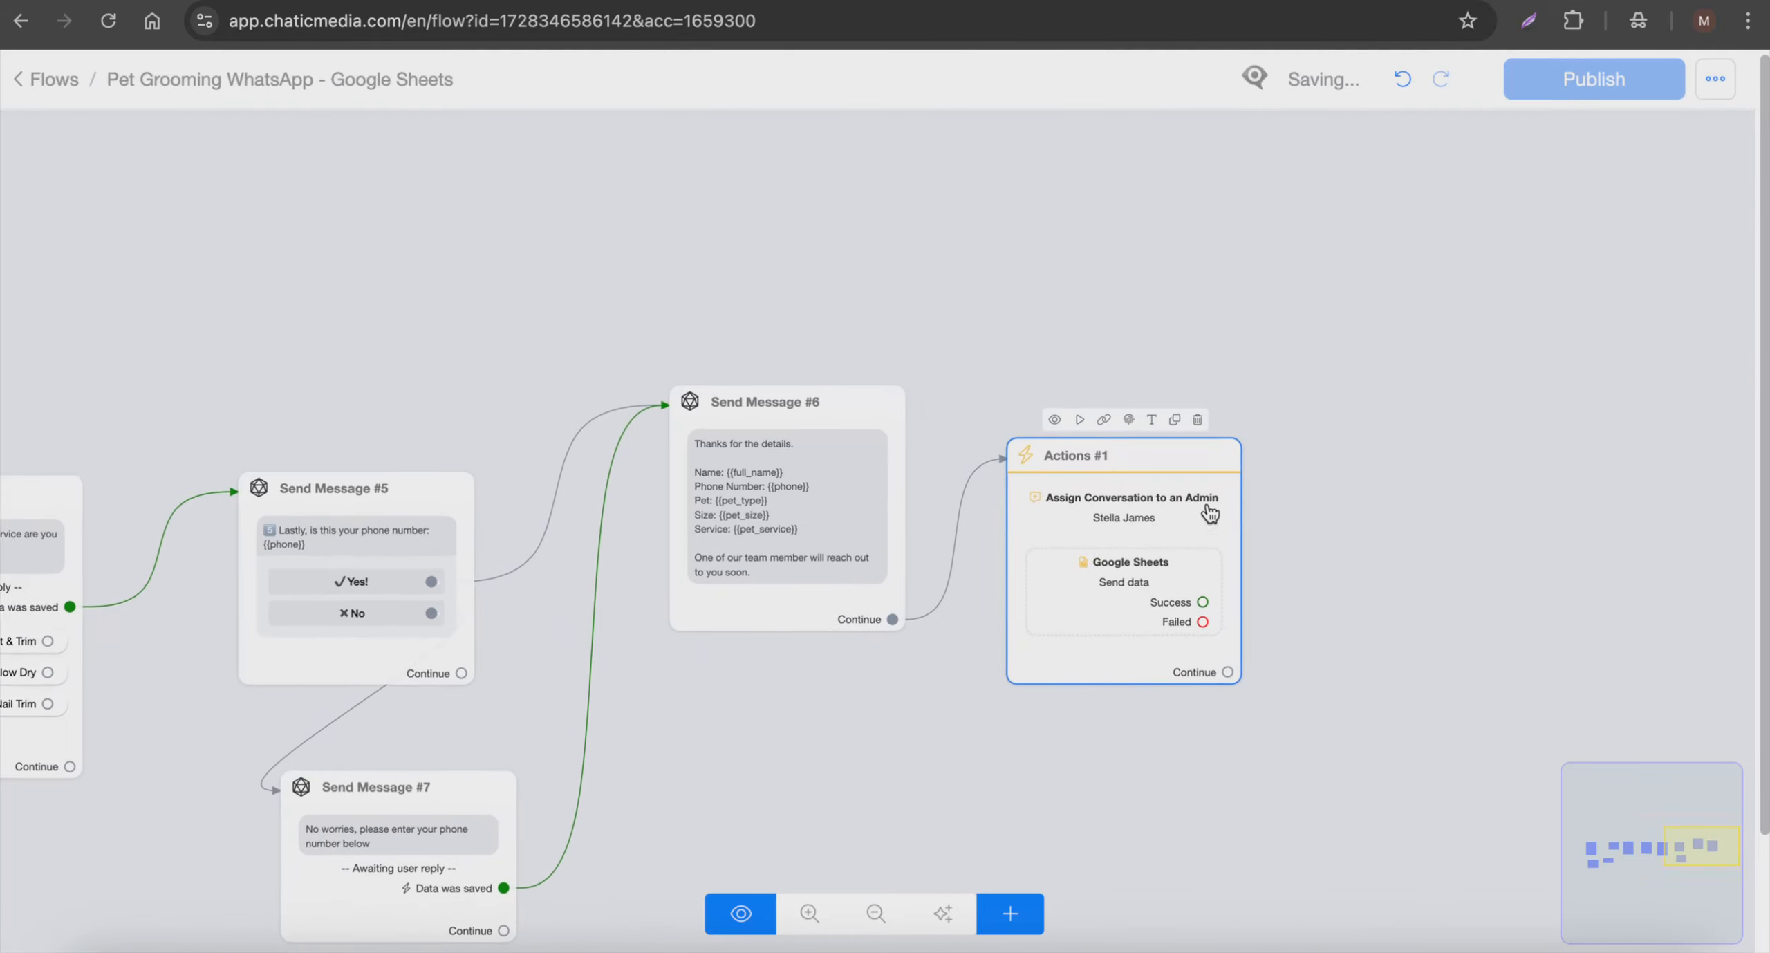
{"action": "scroll", "coordinate": [1208, 511], "scroll_direction": "down", "scroll_amount": 4}
{"action": "scroll", "coordinate": [1206, 512], "scroll_direction": "down", "scroll_amount": 1}
{"action": "left_click_drag", "start_coordinate": [450, 425], "coordinate": [704, 316]}
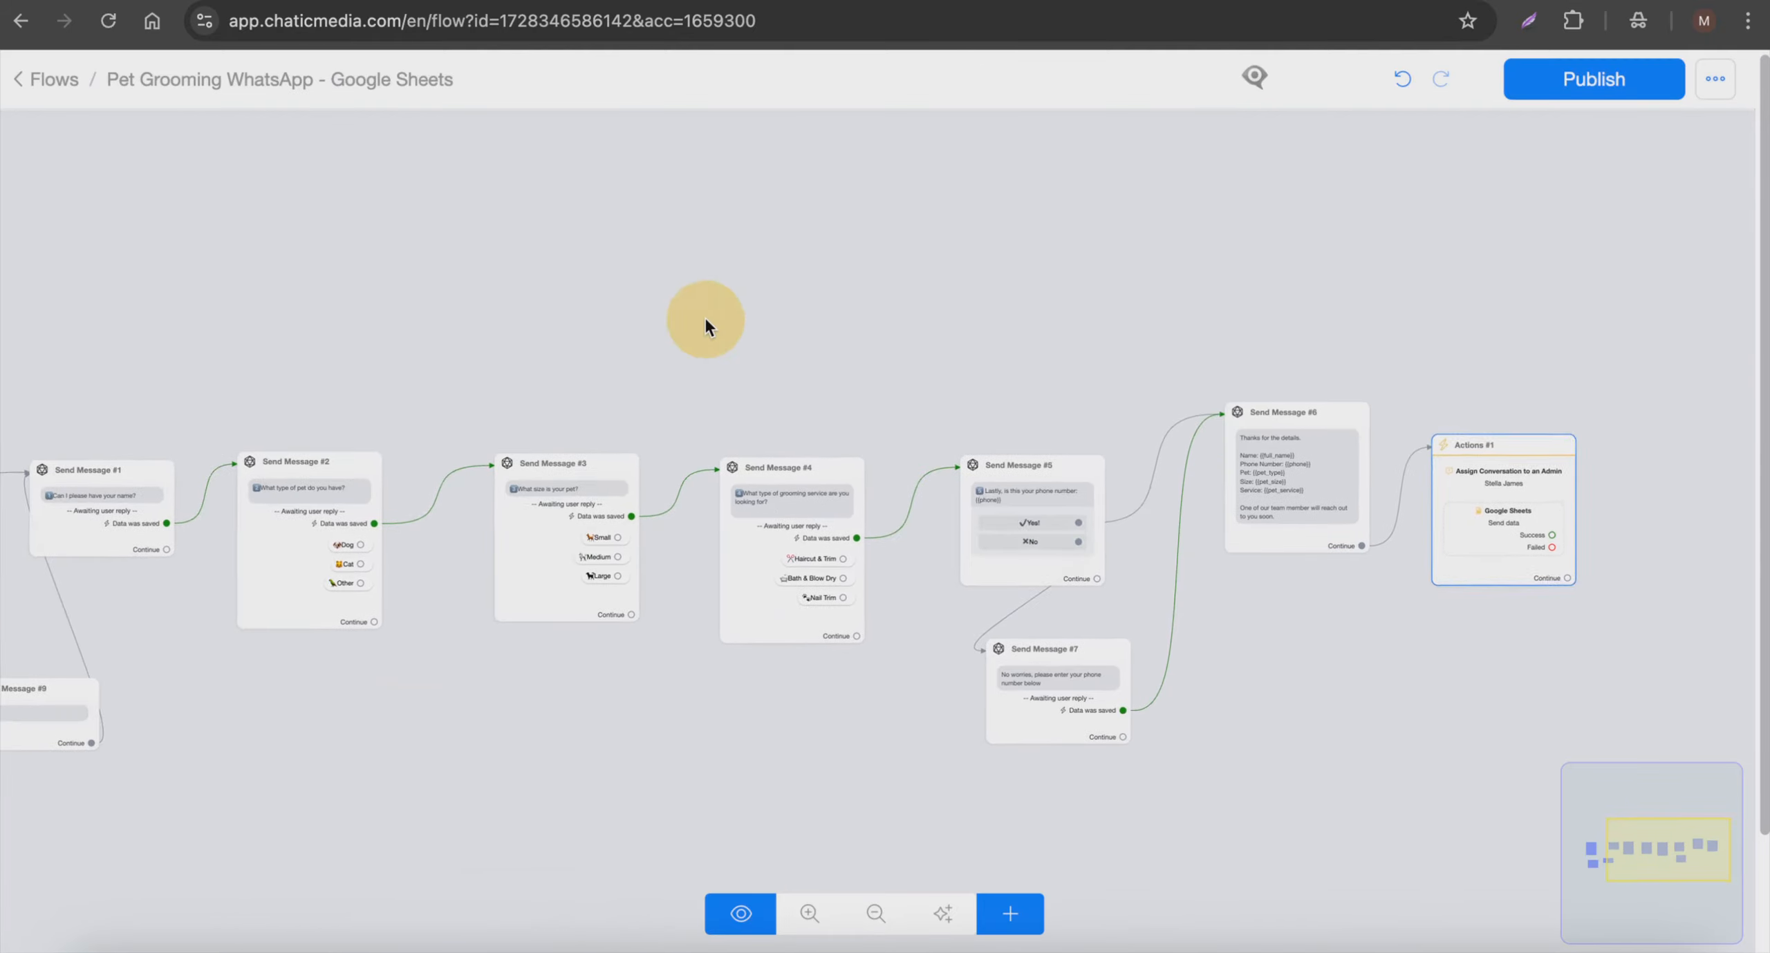
{"action": "scroll", "coordinate": [1457, 554], "scroll_direction": "up", "scroll_amount": 3}
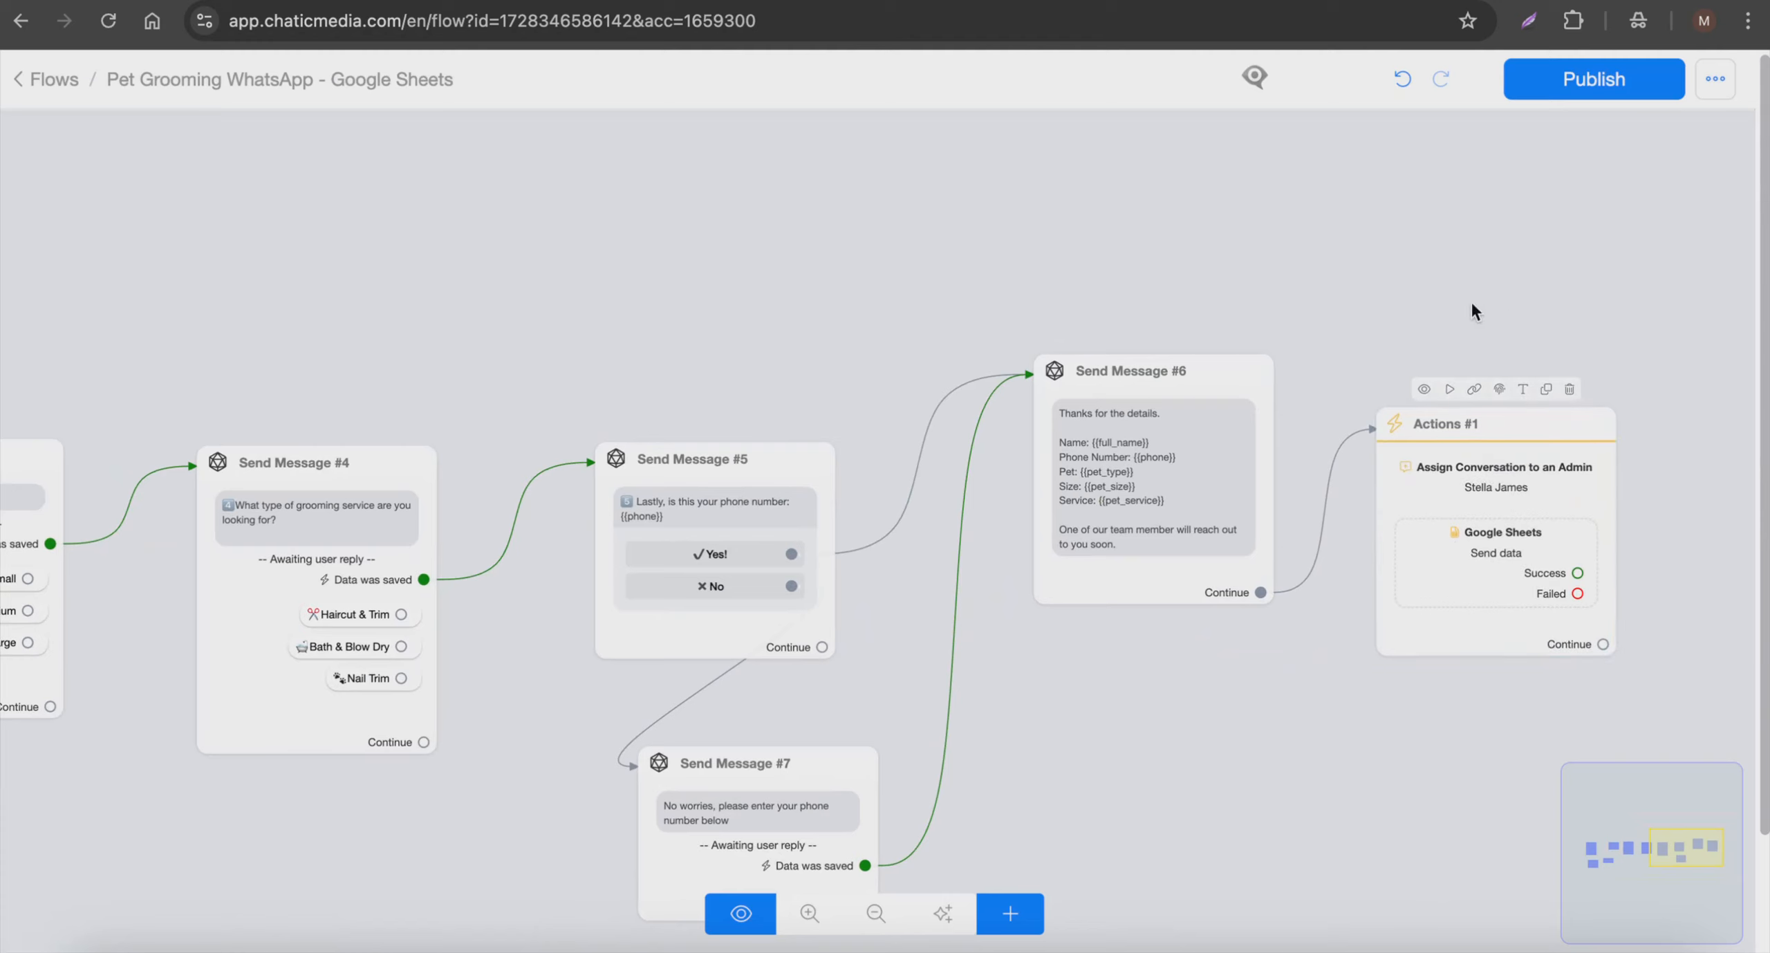
{"action": "left_click", "coordinate": [1583, 90]}
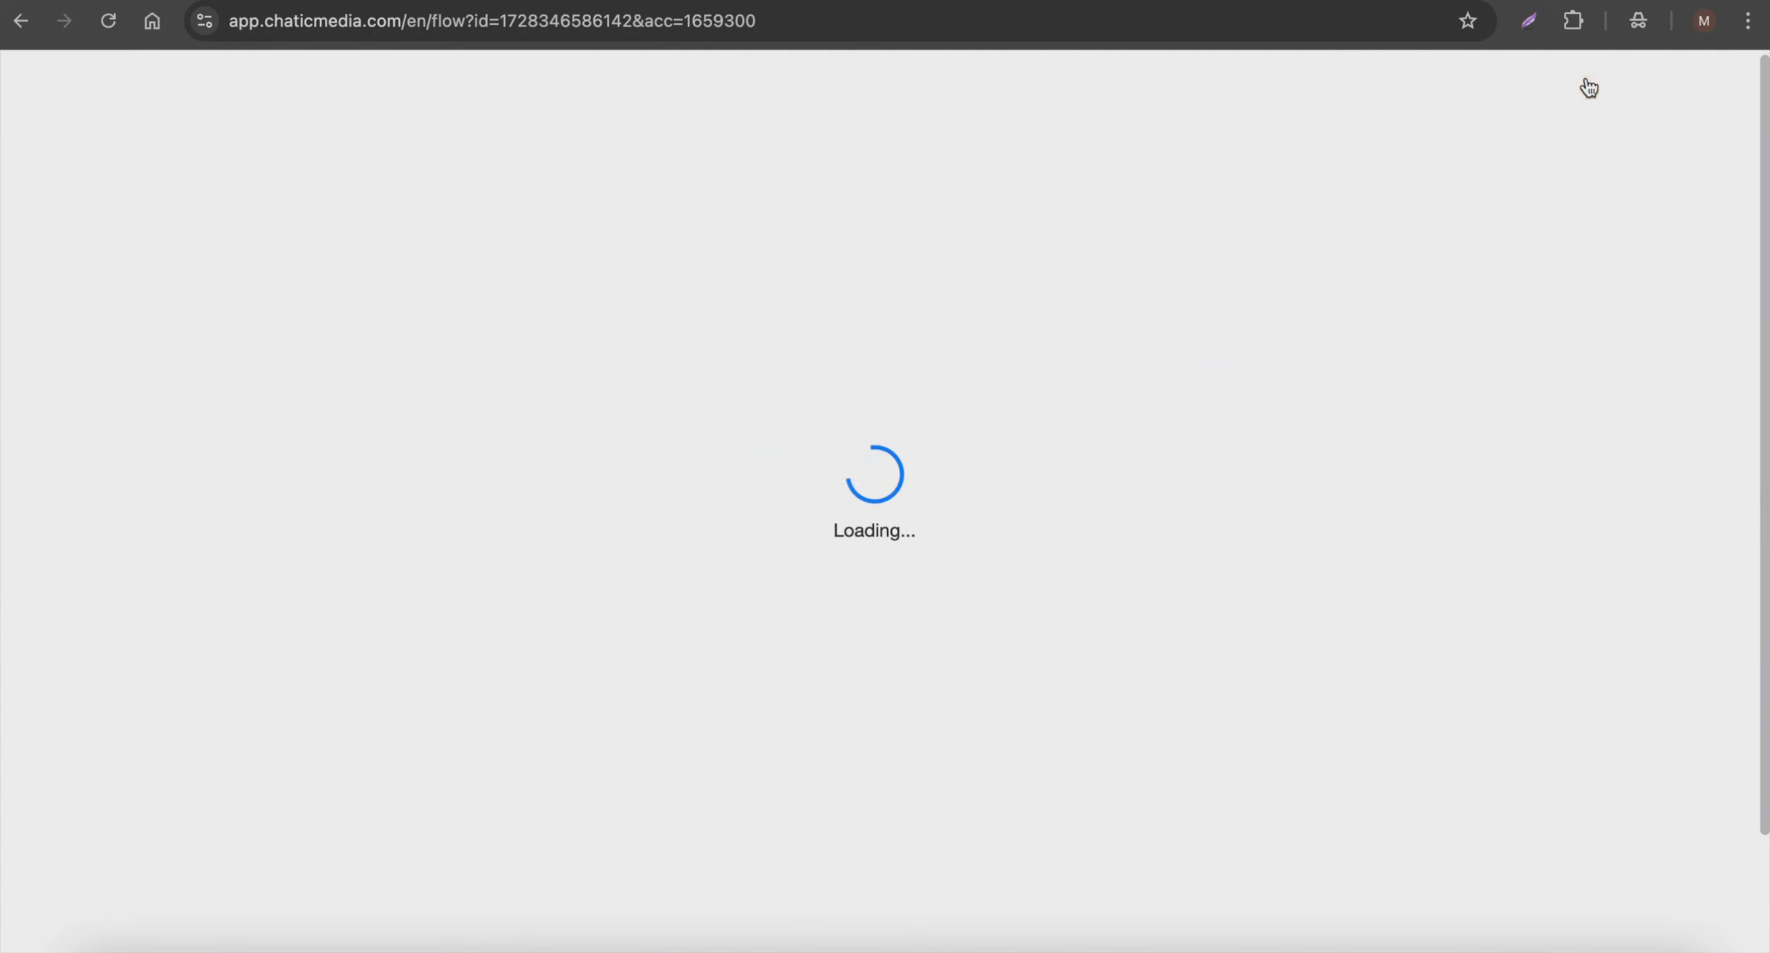
{"action": "scroll", "coordinate": [684, 260], "scroll_direction": "down", "scroll_amount": 2}
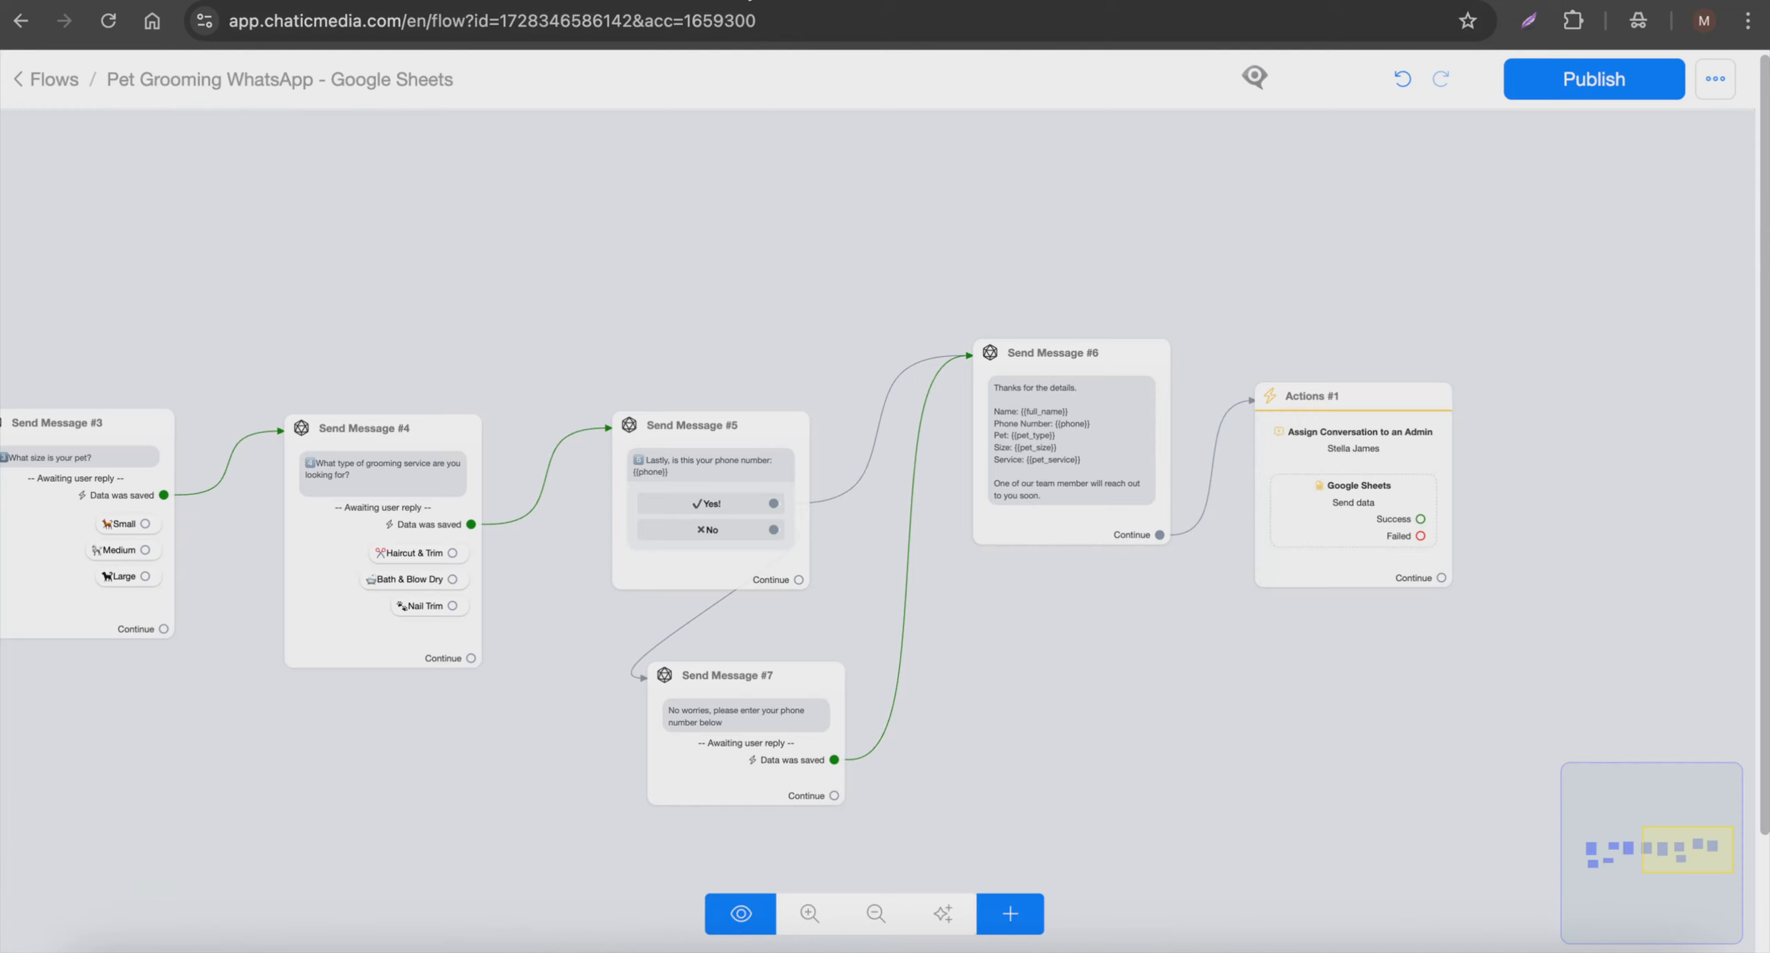
- Create a new keyword in Chatic Media with the user message #PG
{"action": "key", "text": "ctrl+Tab"}
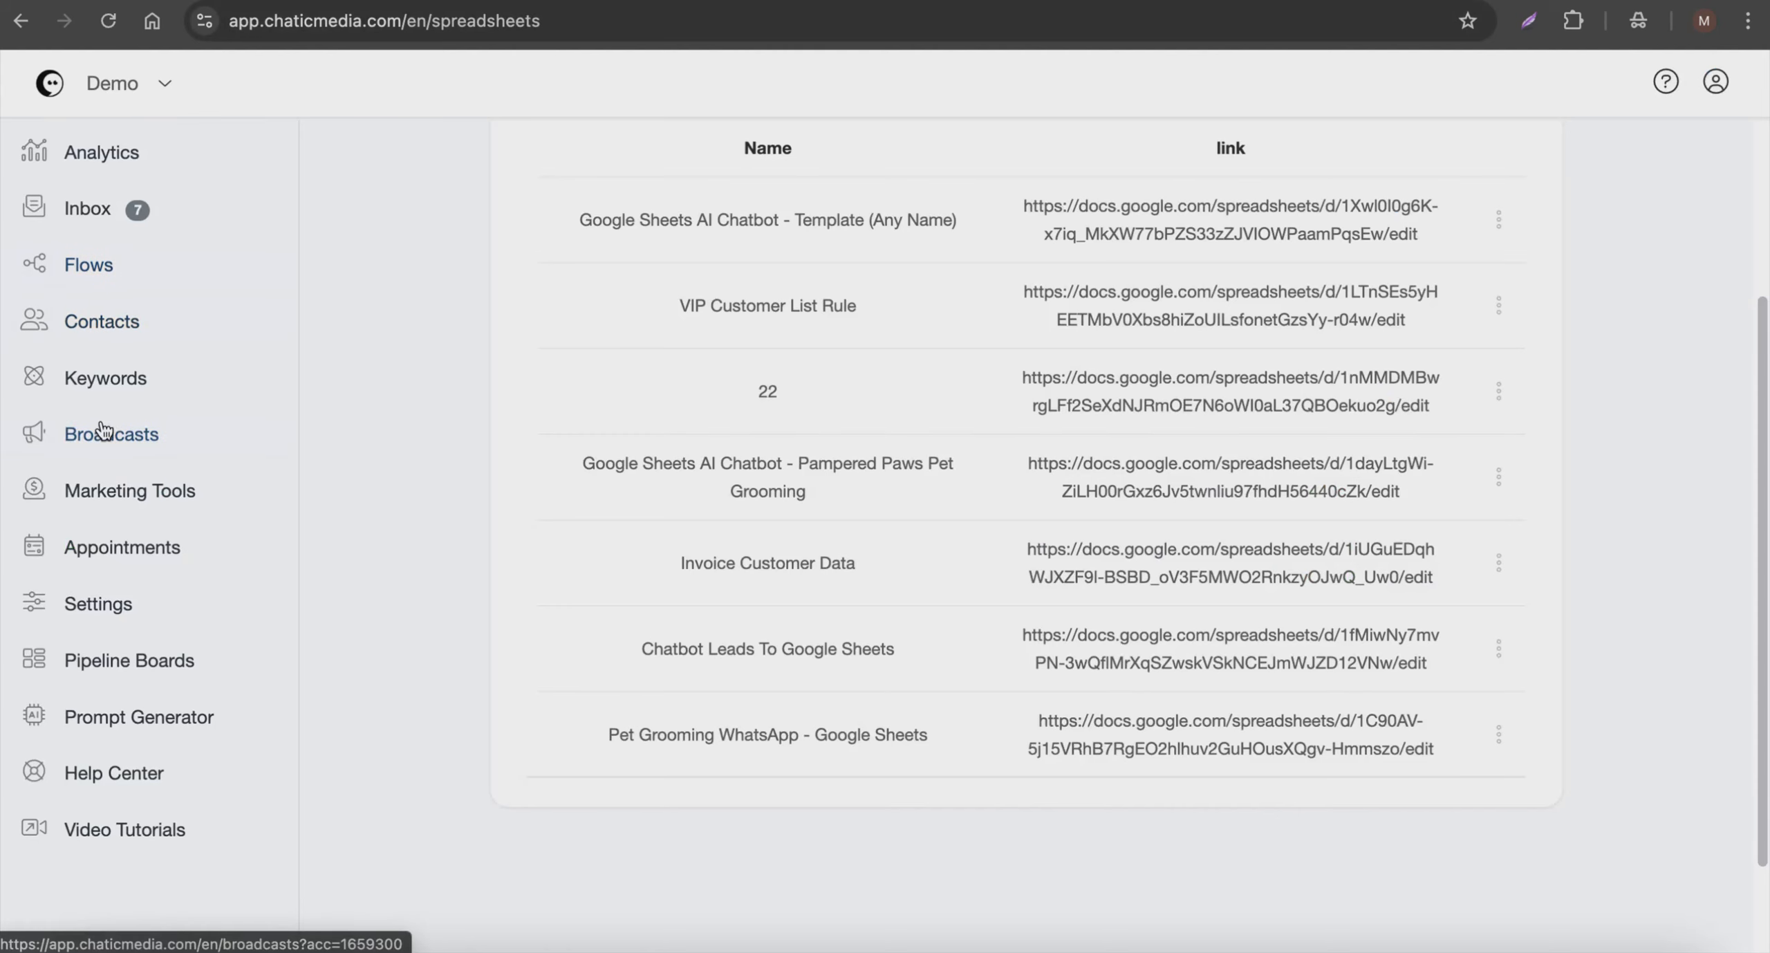
{"action": "left_click", "coordinate": [98, 363]}
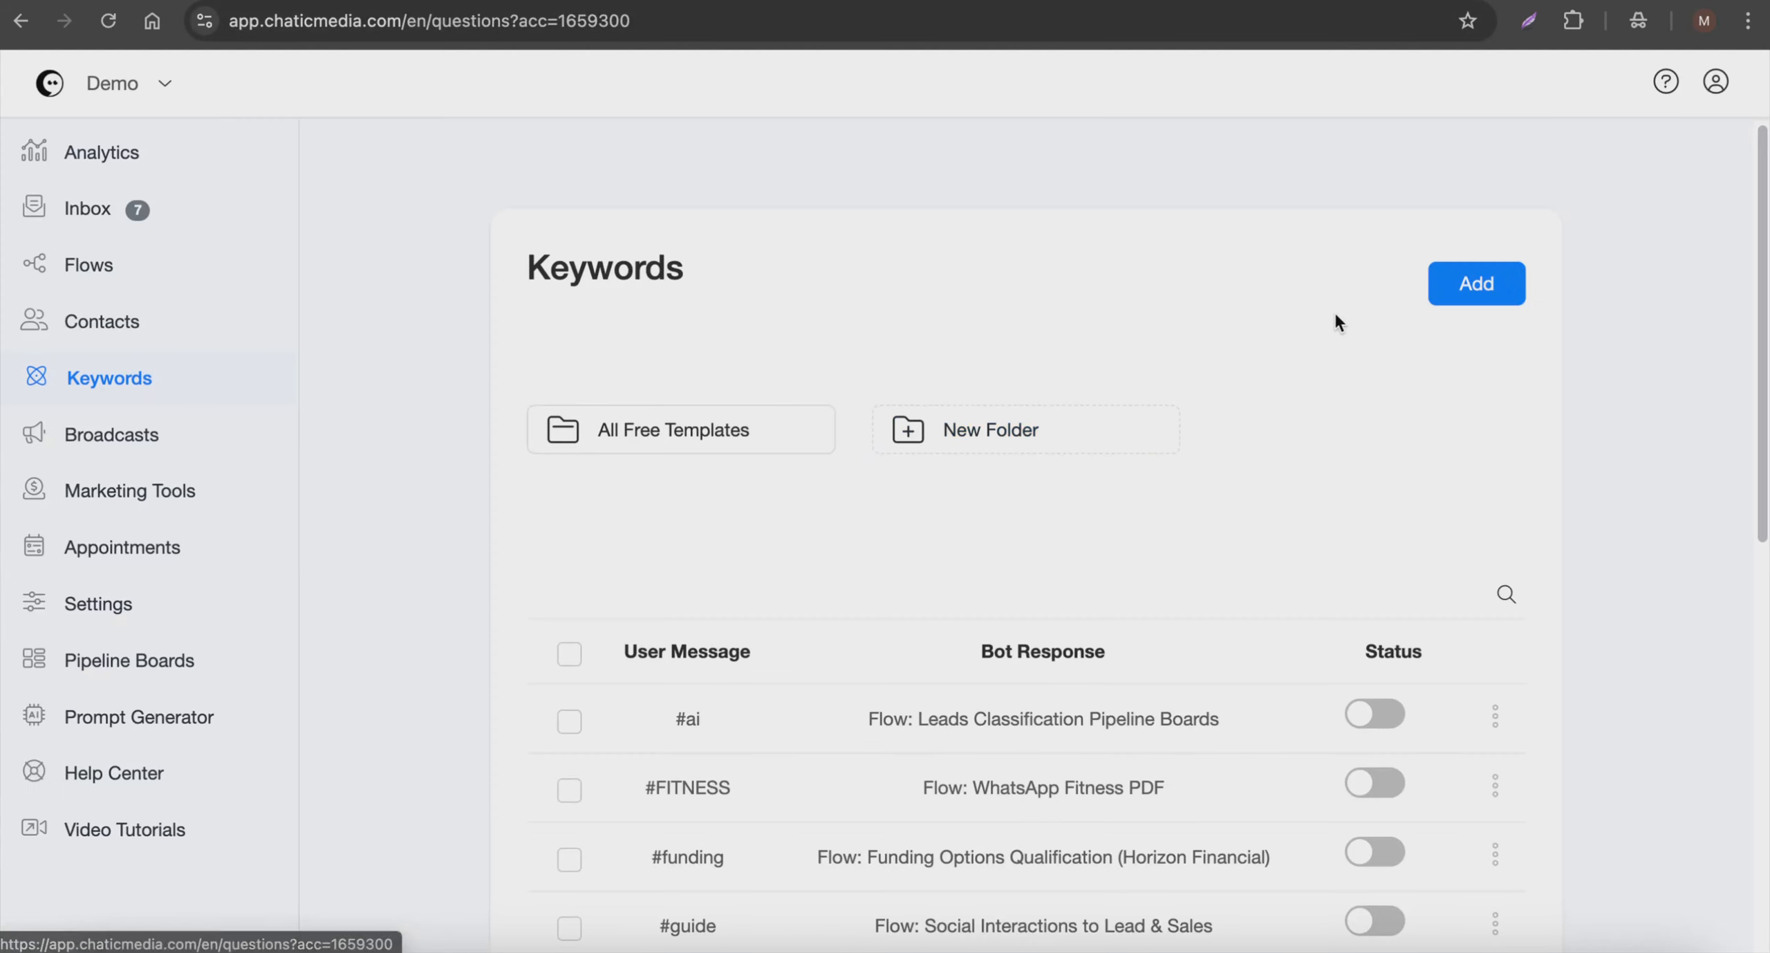
{"action": "left_click", "coordinate": [1475, 276]}
{"action": "left_click", "coordinate": [463, 238]}
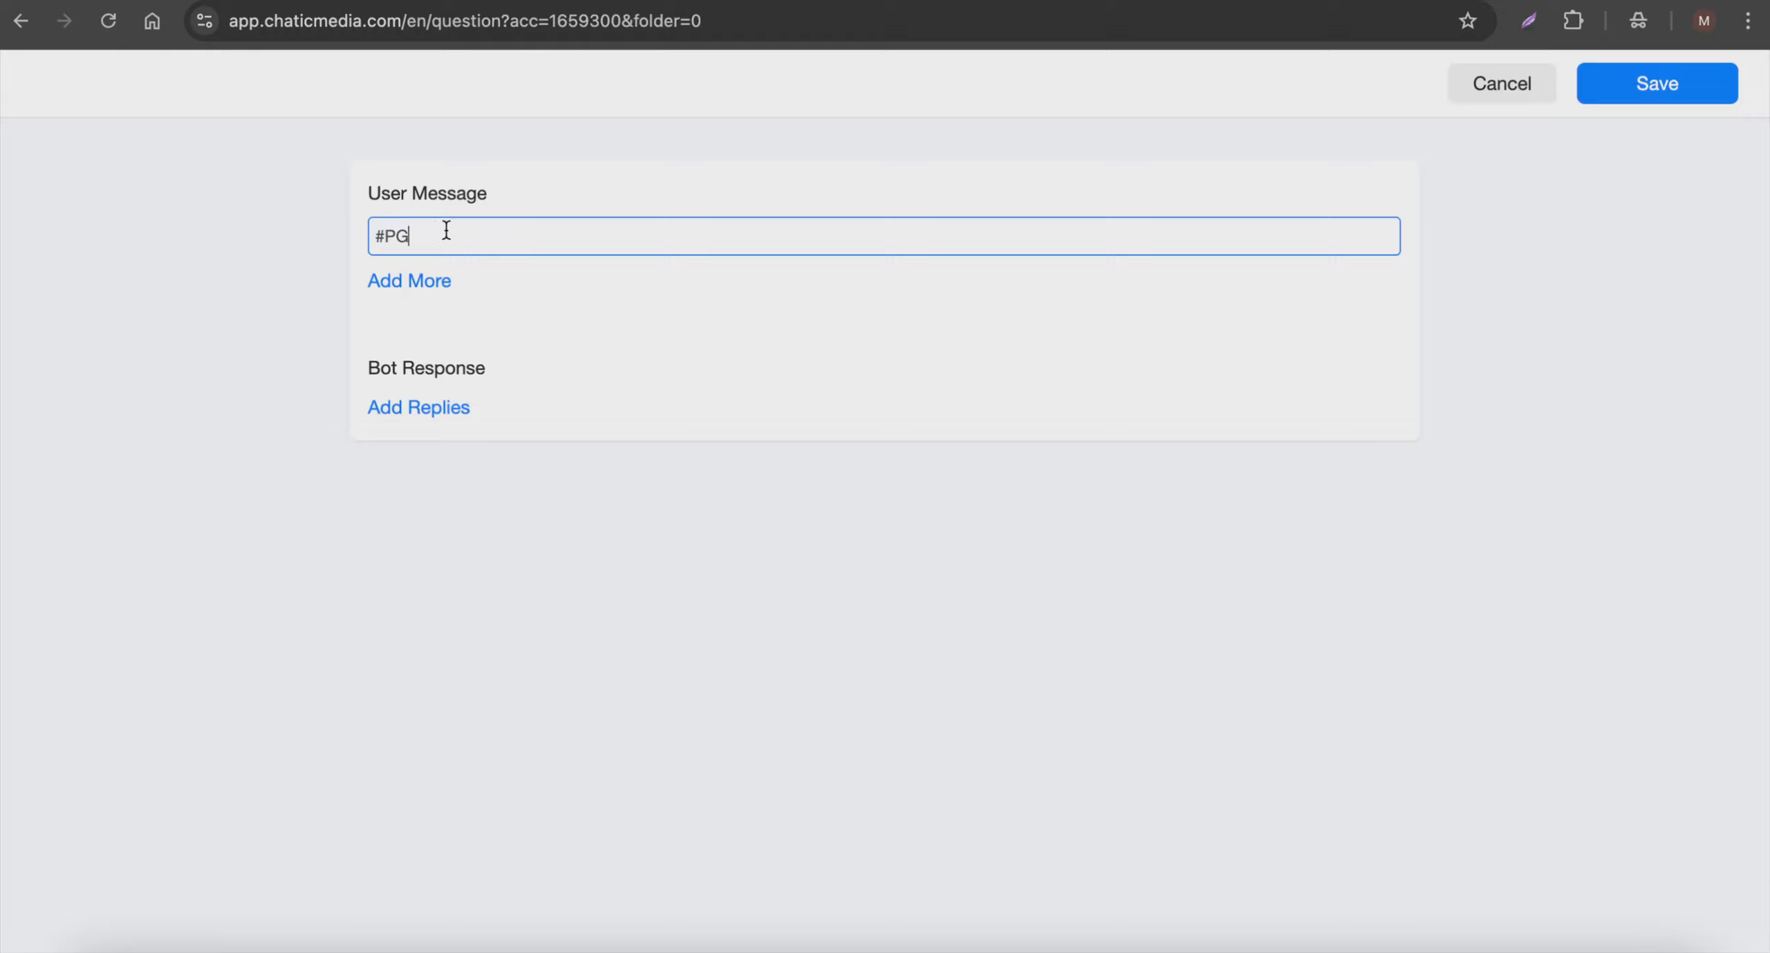
- Set the #PG keyword's bot response to the flow Pet Grooming WhatsApp - Google Sheets
{"action": "left_click", "coordinate": [446, 409]}
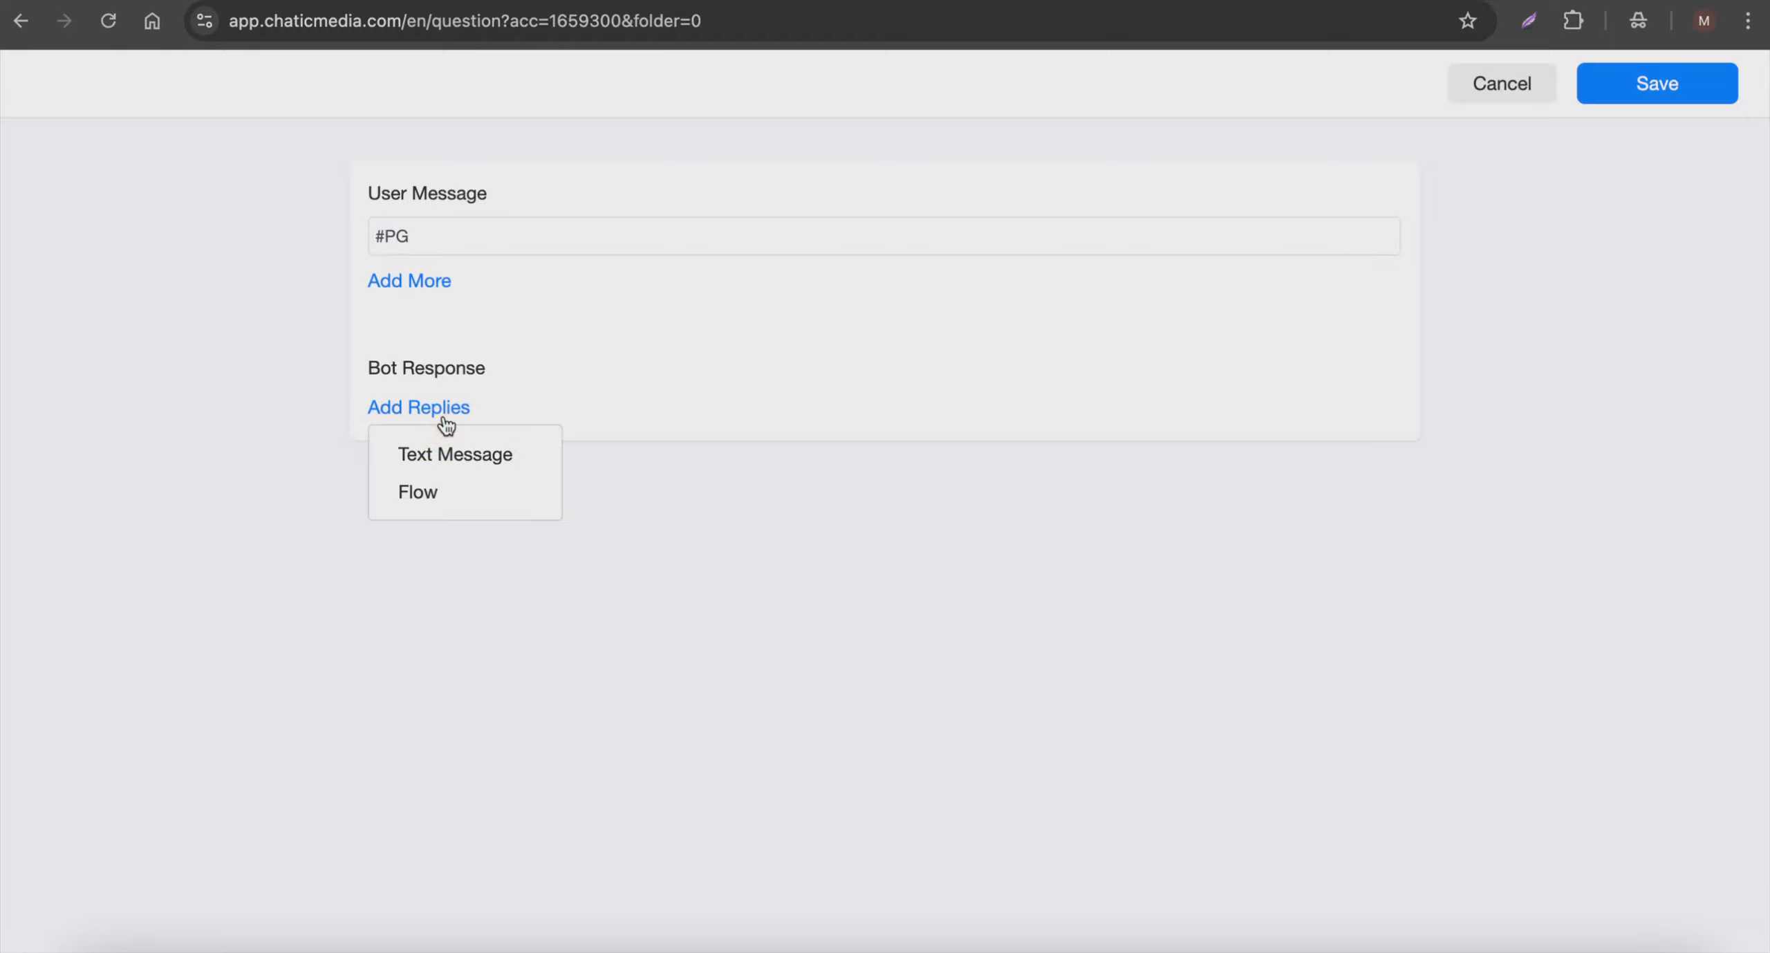
{"action": "left_click", "coordinate": [440, 491]}
{"action": "left_click", "coordinate": [600, 416]}
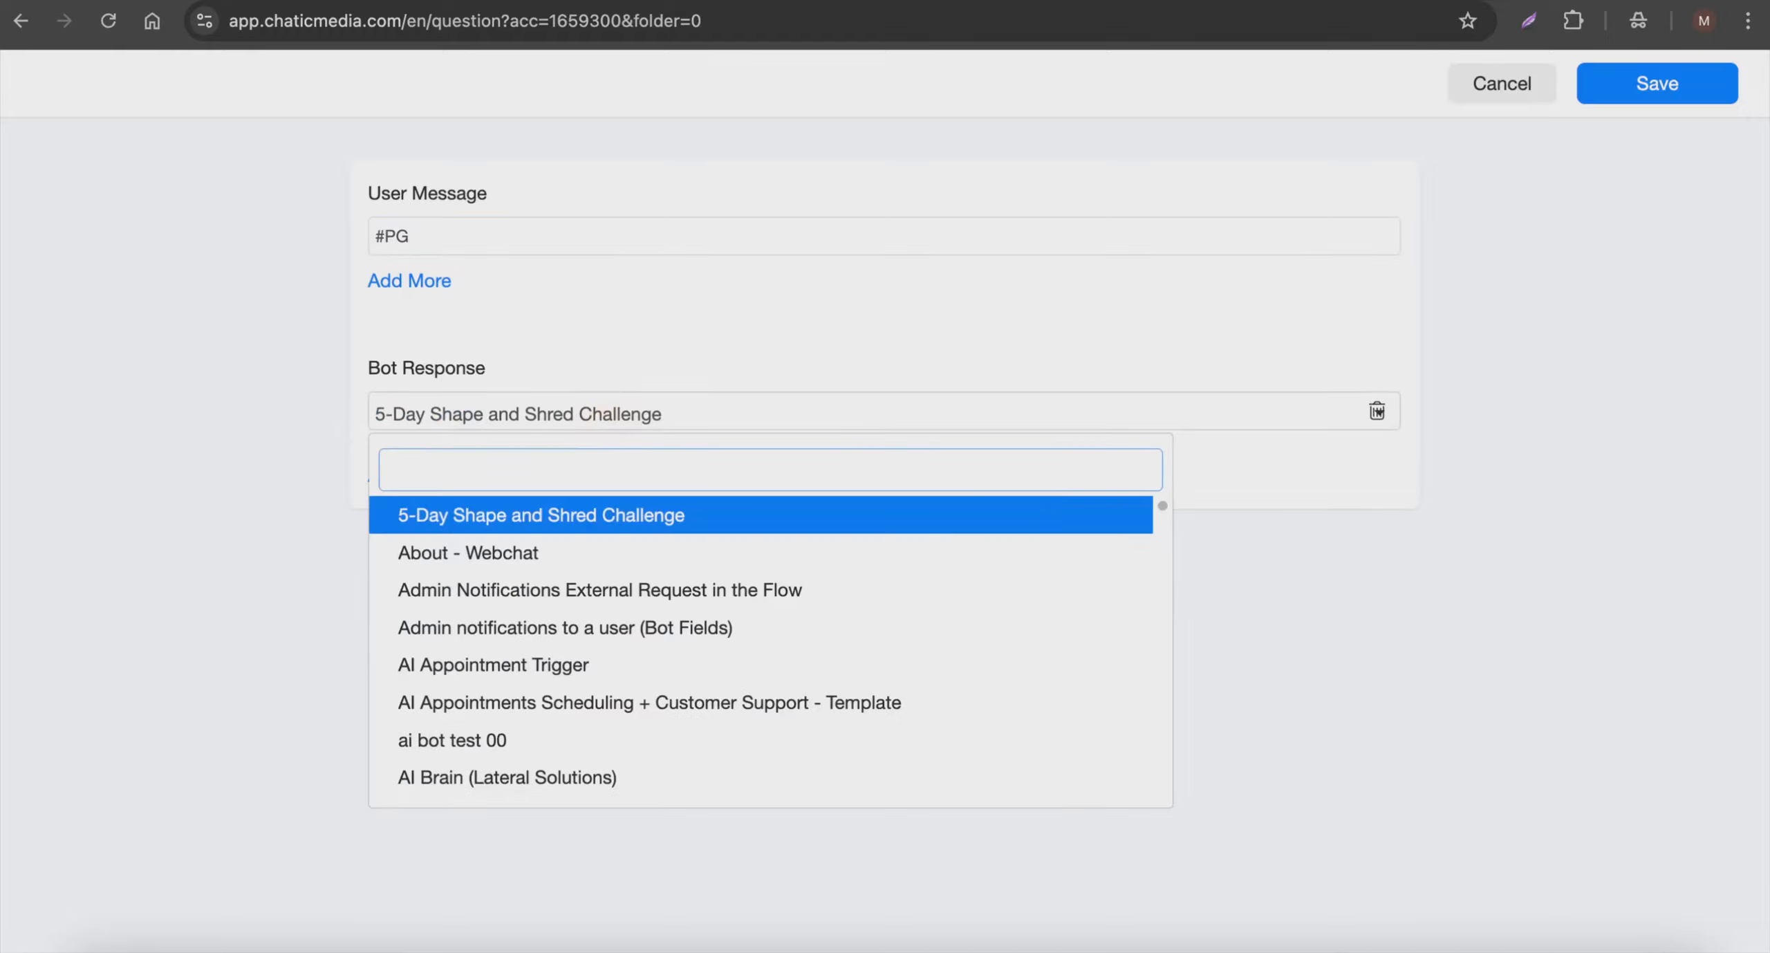
{"action": "type", "text": "pet"}
{"action": "left_click", "coordinate": [560, 554]}
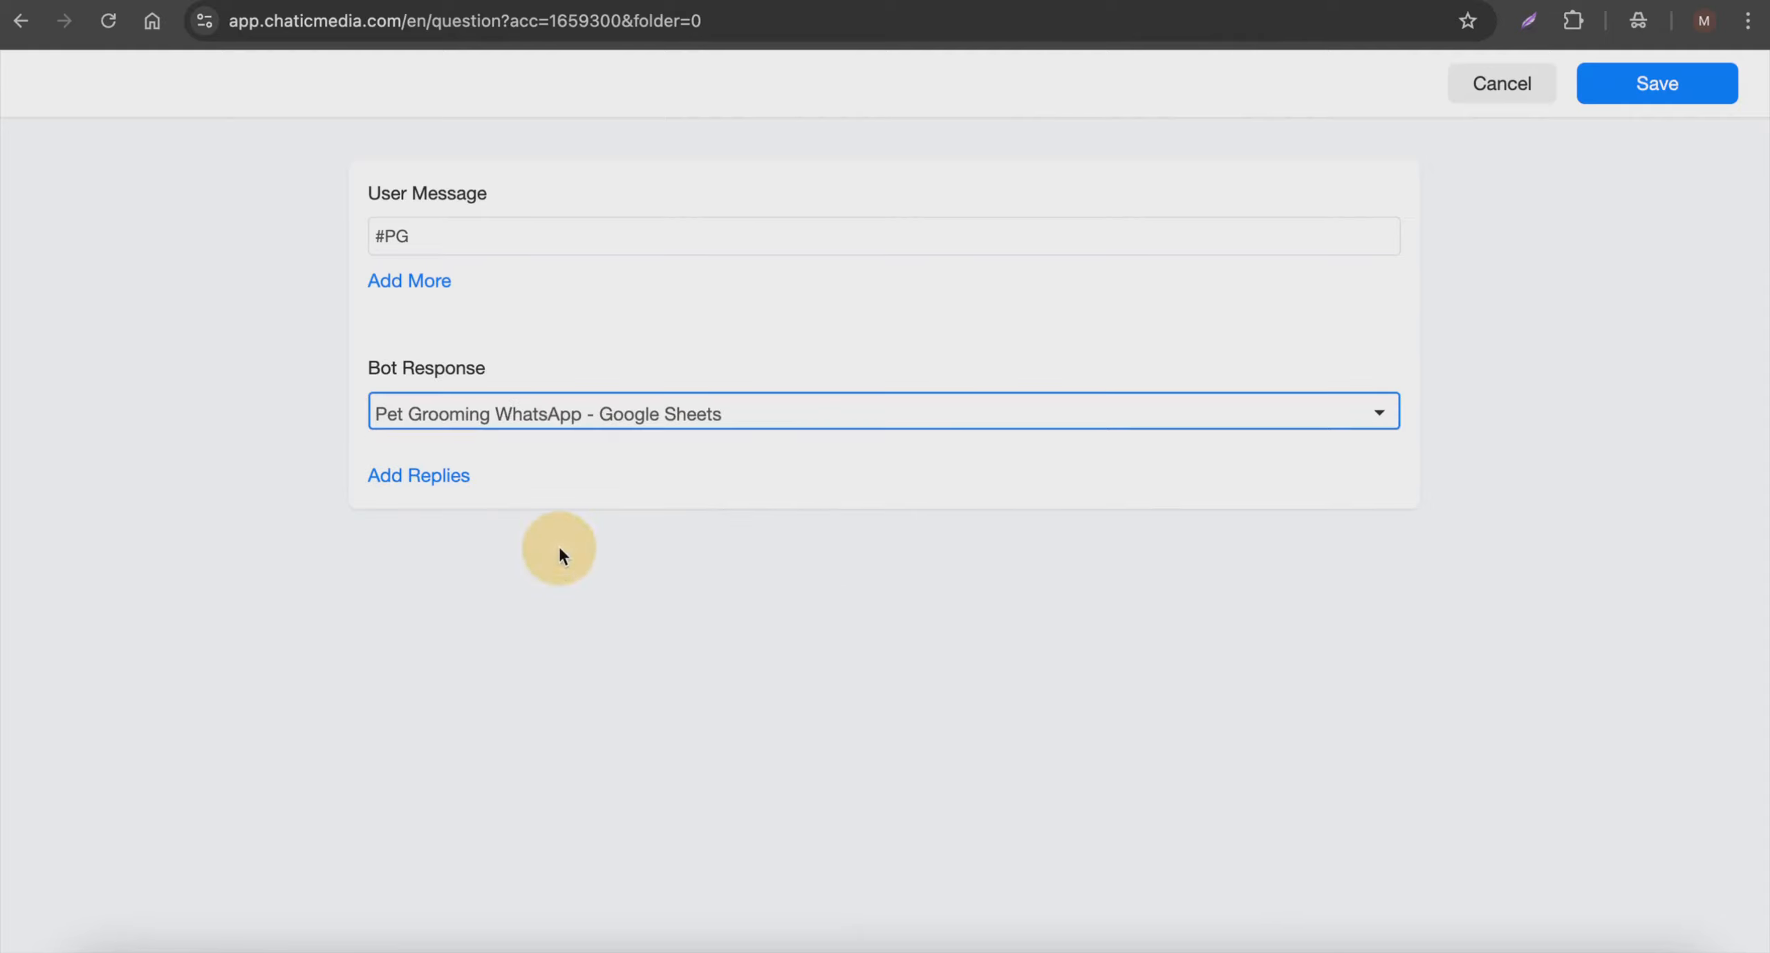
- Save the #PG keyword and check its entry in the keywords list
{"action": "left_click", "coordinate": [1700, 81]}
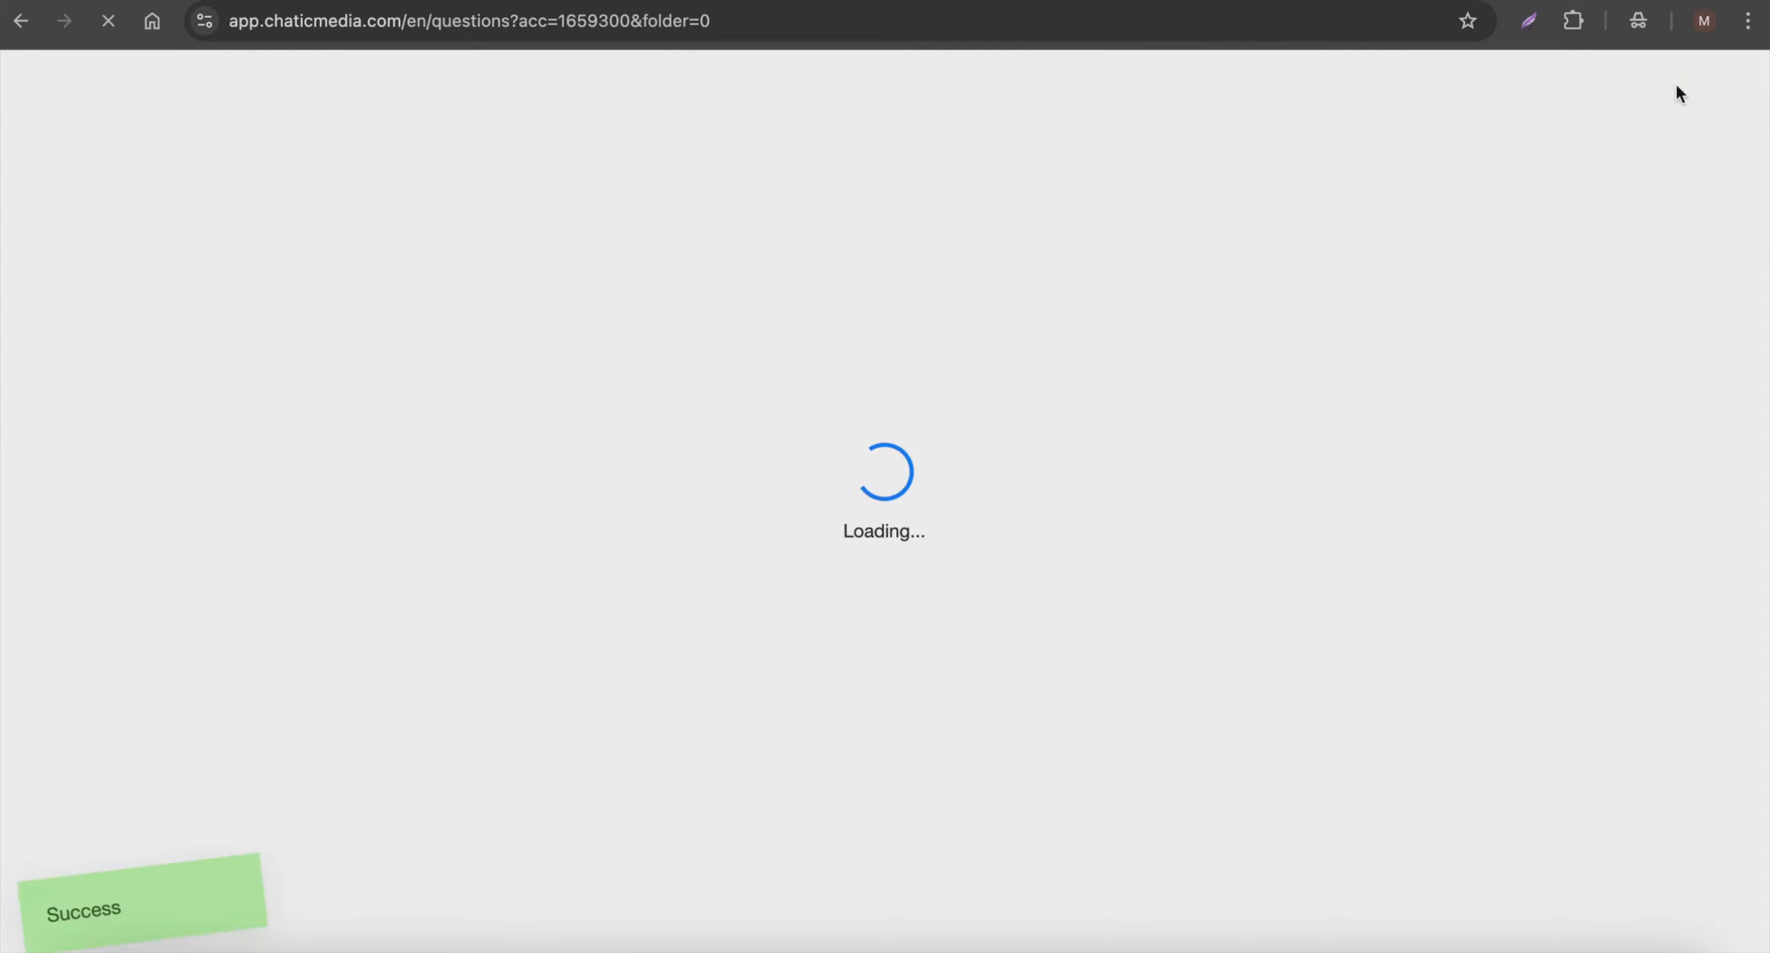
{"action": "scroll", "coordinate": [988, 667], "scroll_direction": "down", "scroll_amount": 6}
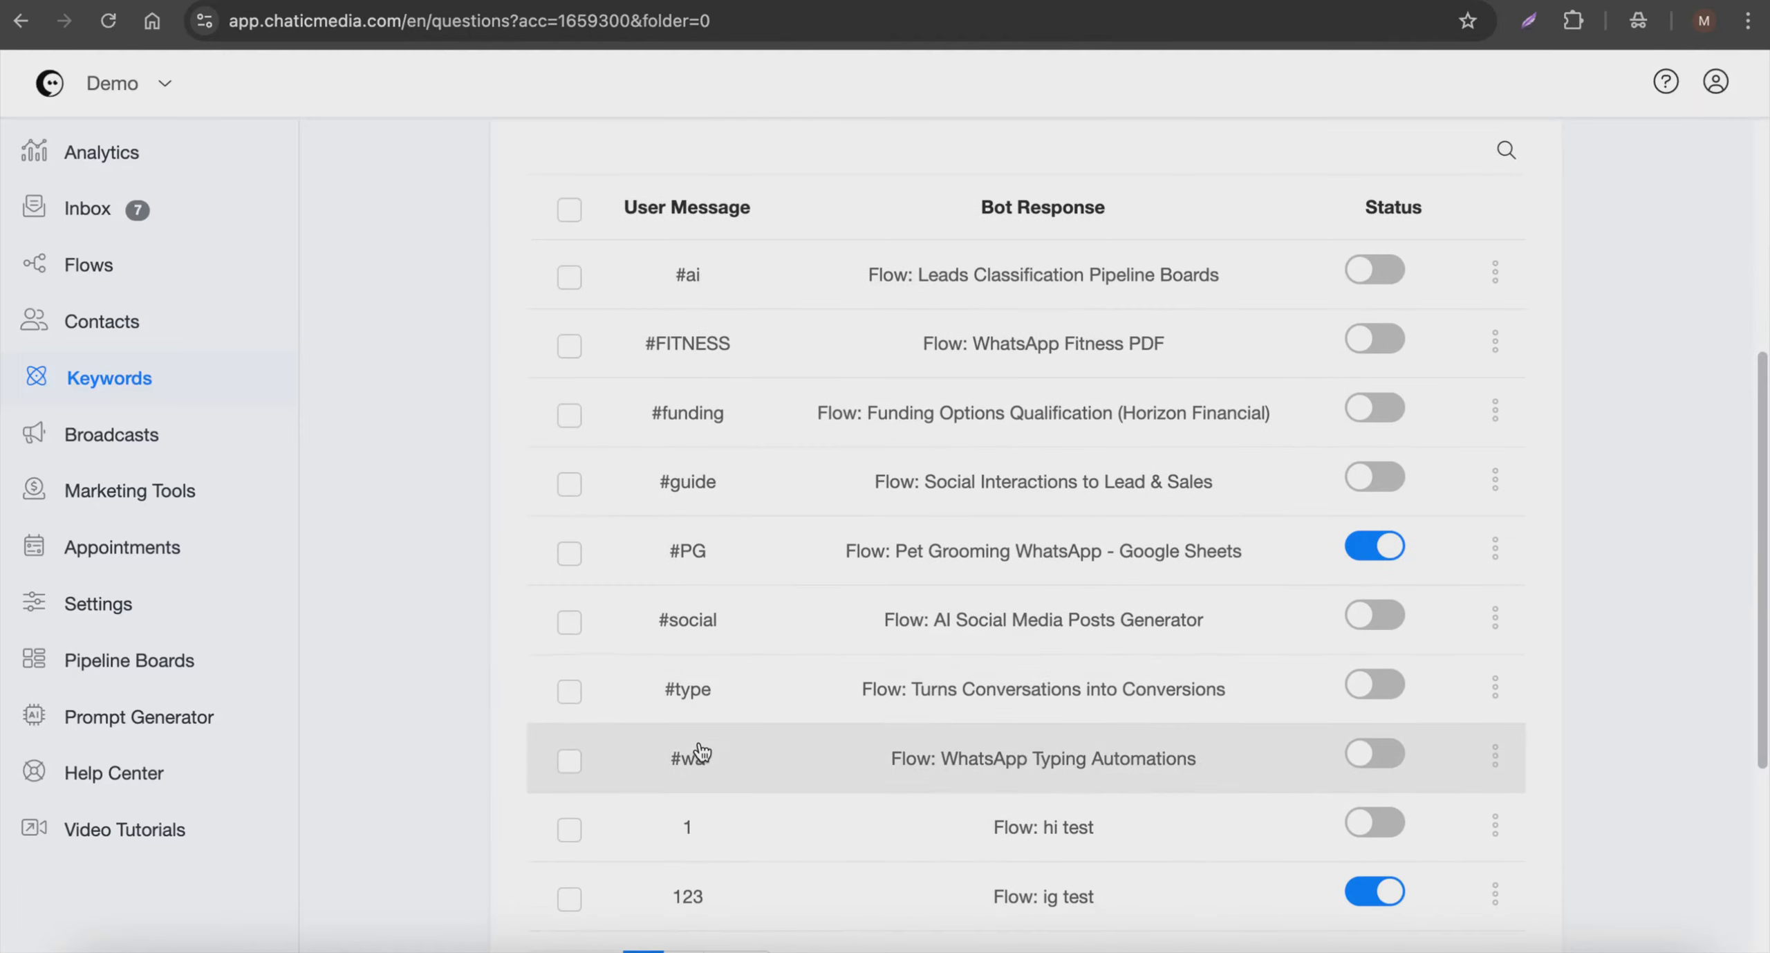
{"action": "left_click", "coordinate": [992, 574]}
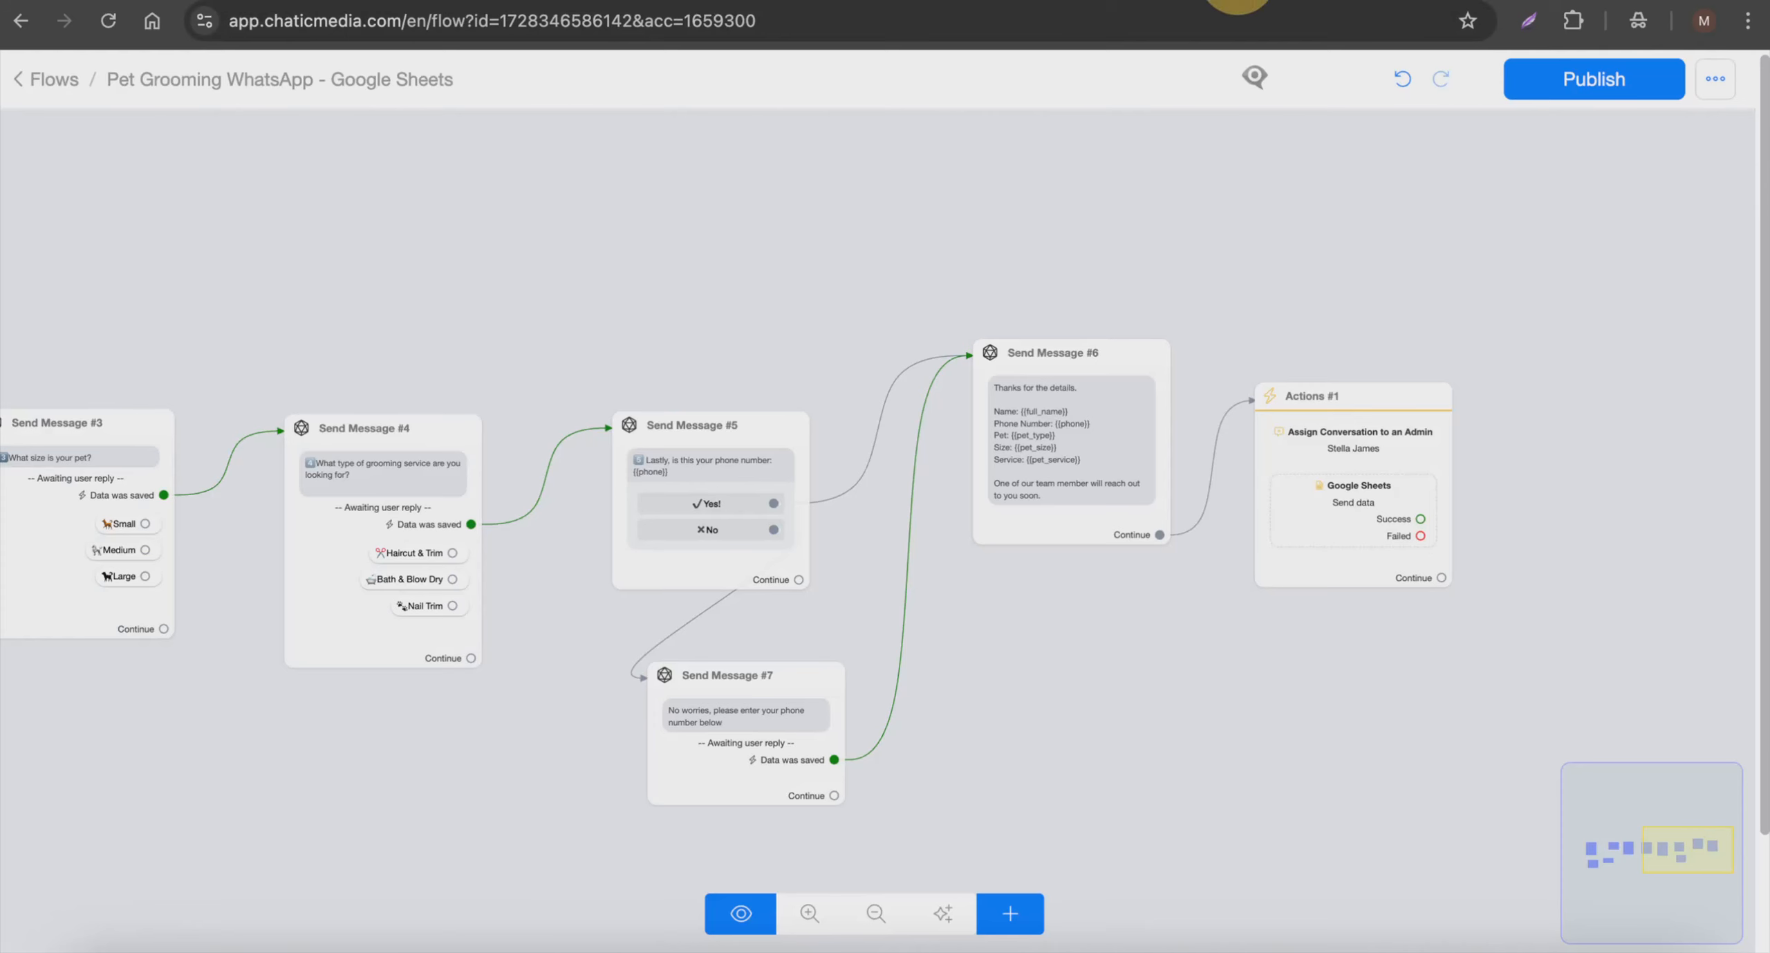
- Bring up the WhatsApp Demo chat over the start of the Pet Grooming flow and review the conversation through its details summary
{"action": "scroll", "coordinate": [374, 399], "scroll_direction": "up", "scroll_amount": 5}
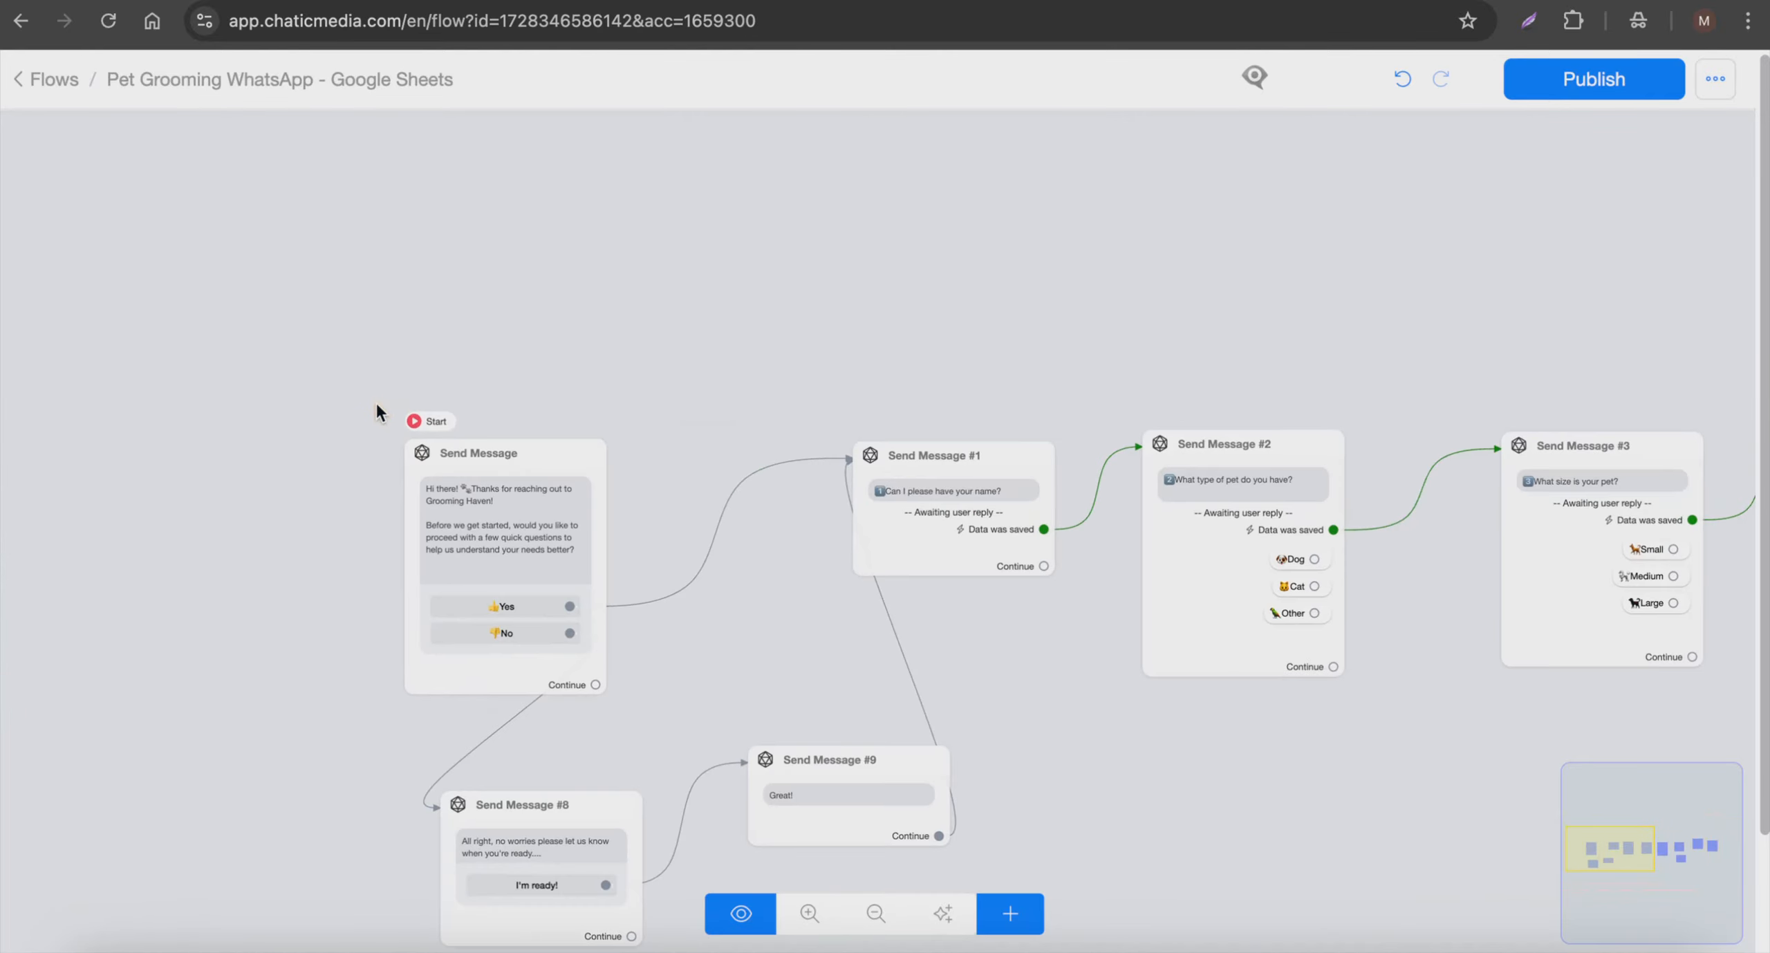
{"action": "left_click", "coordinate": [855, 952]}
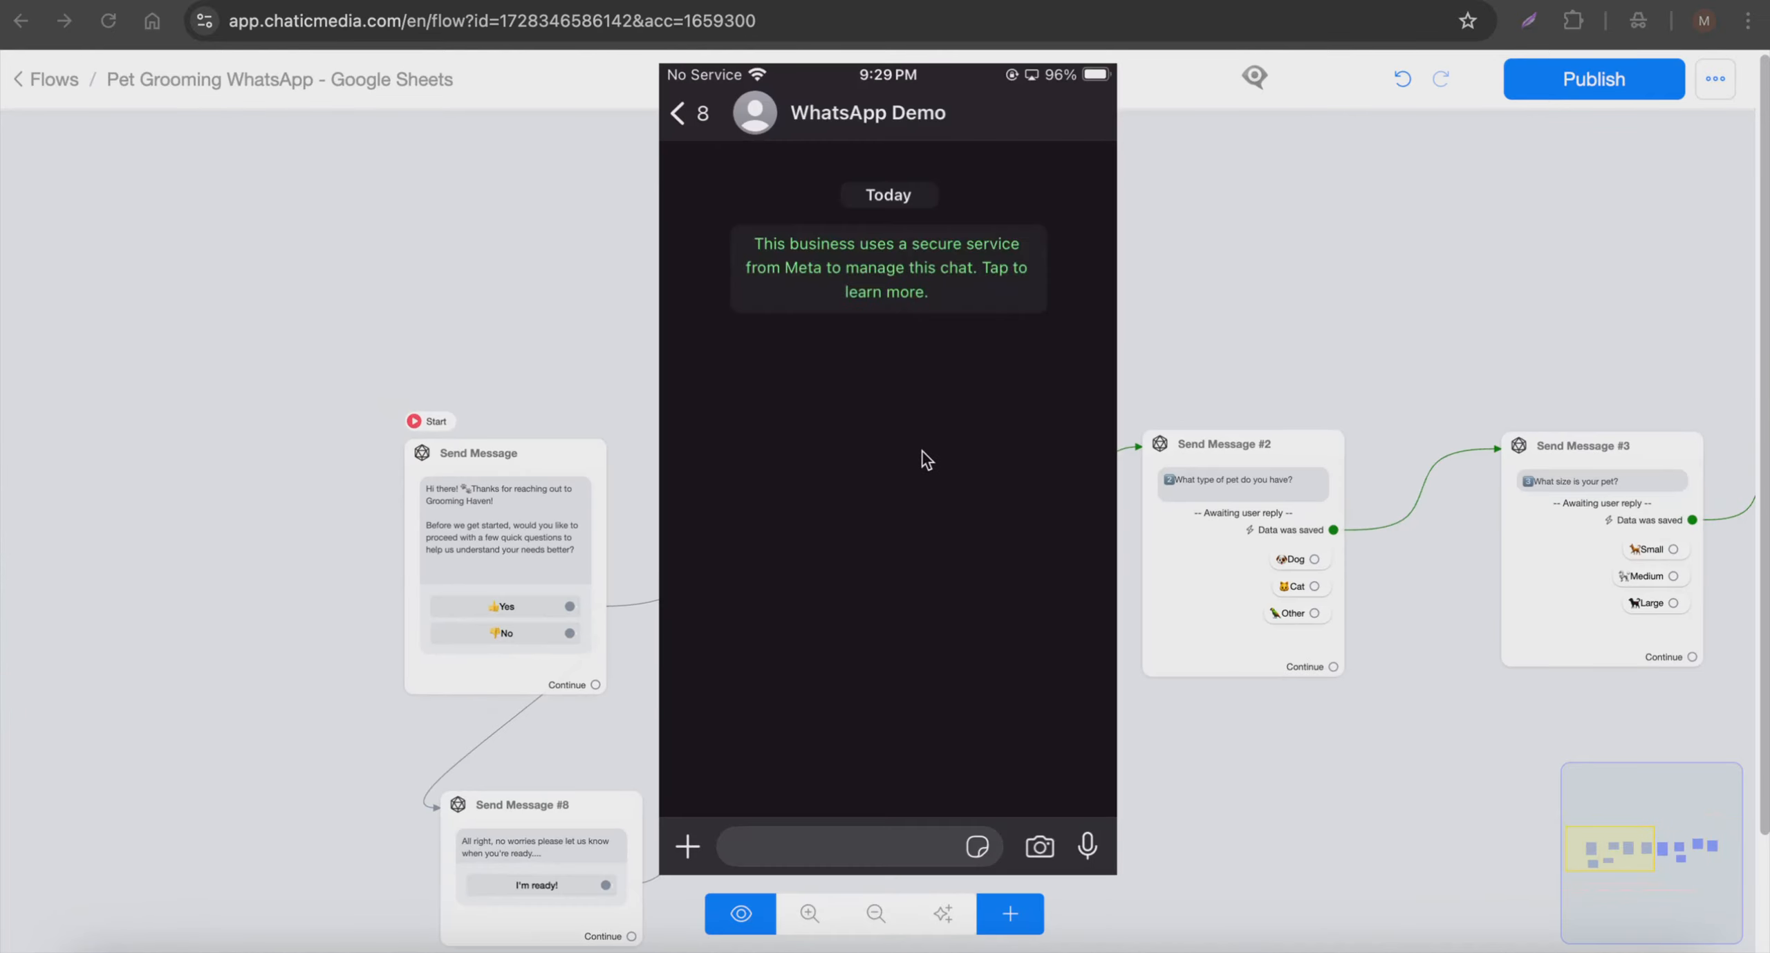
{"action": "scroll", "coordinate": [275, 297], "scroll_direction": "down", "scroll_amount": 2}
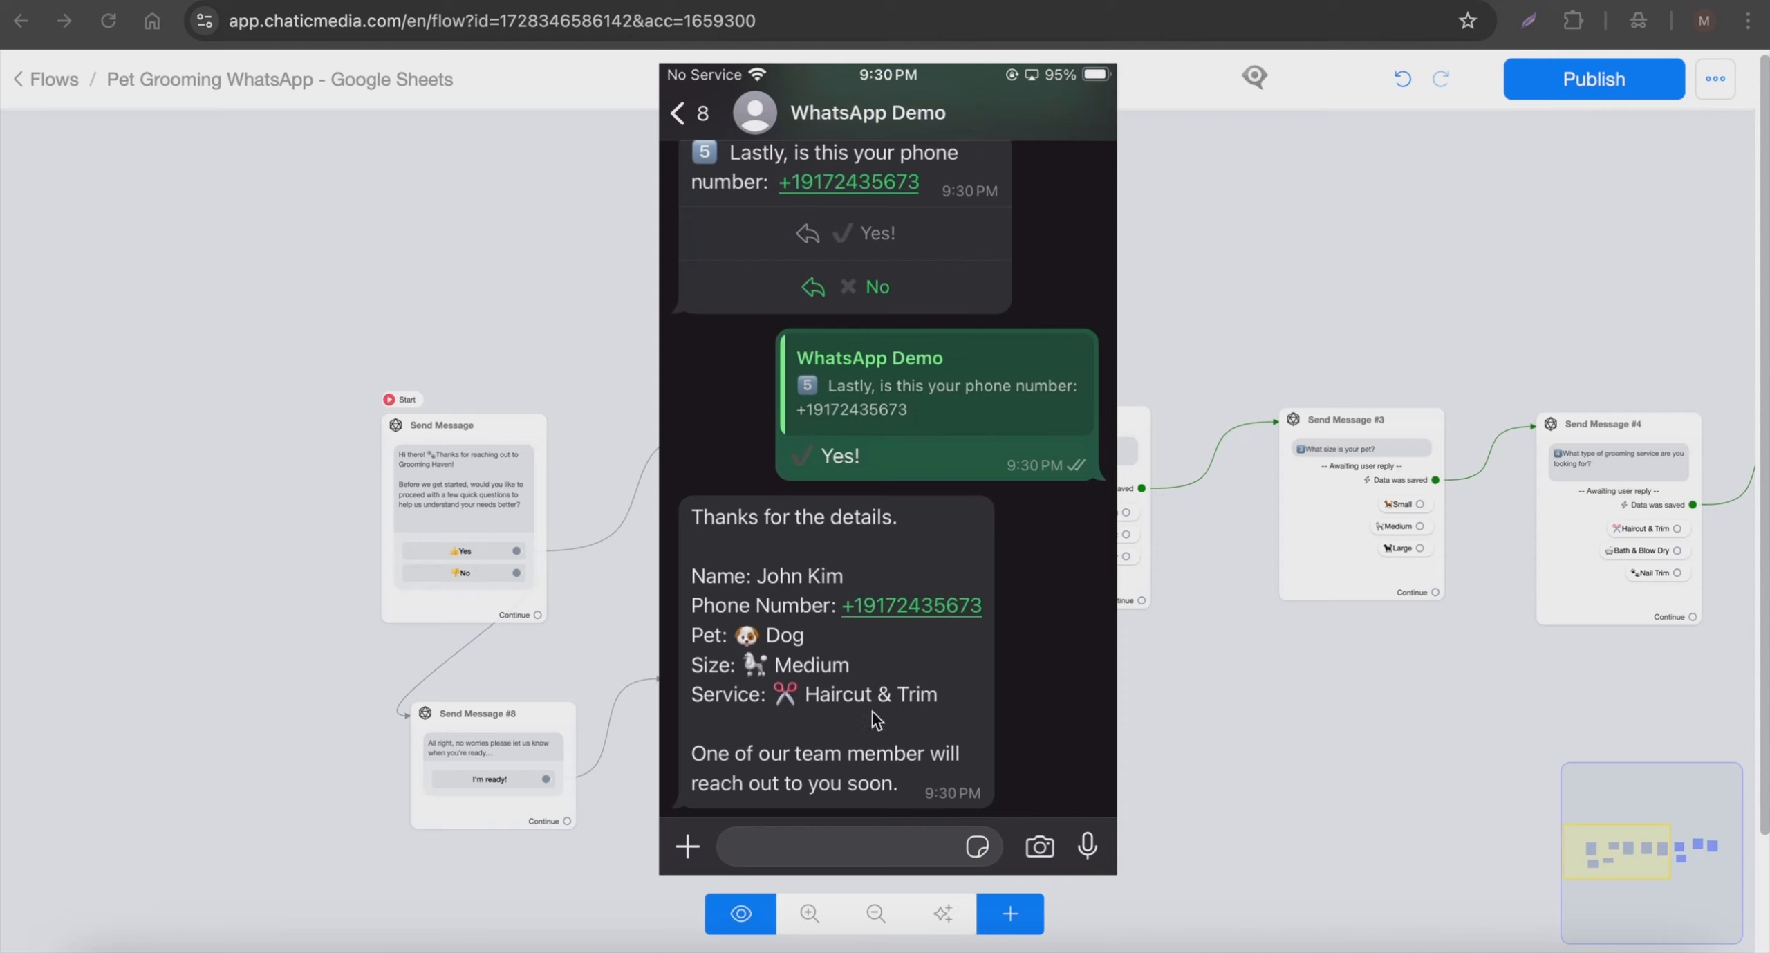
- Switch to the Pet Grooming spreadsheet in Google Sheets and examine row 2 across the Name, Phone Number, Pet Type, Pet Size and Pet Service columns
{"action": "left_click", "coordinate": [1249, 283]}
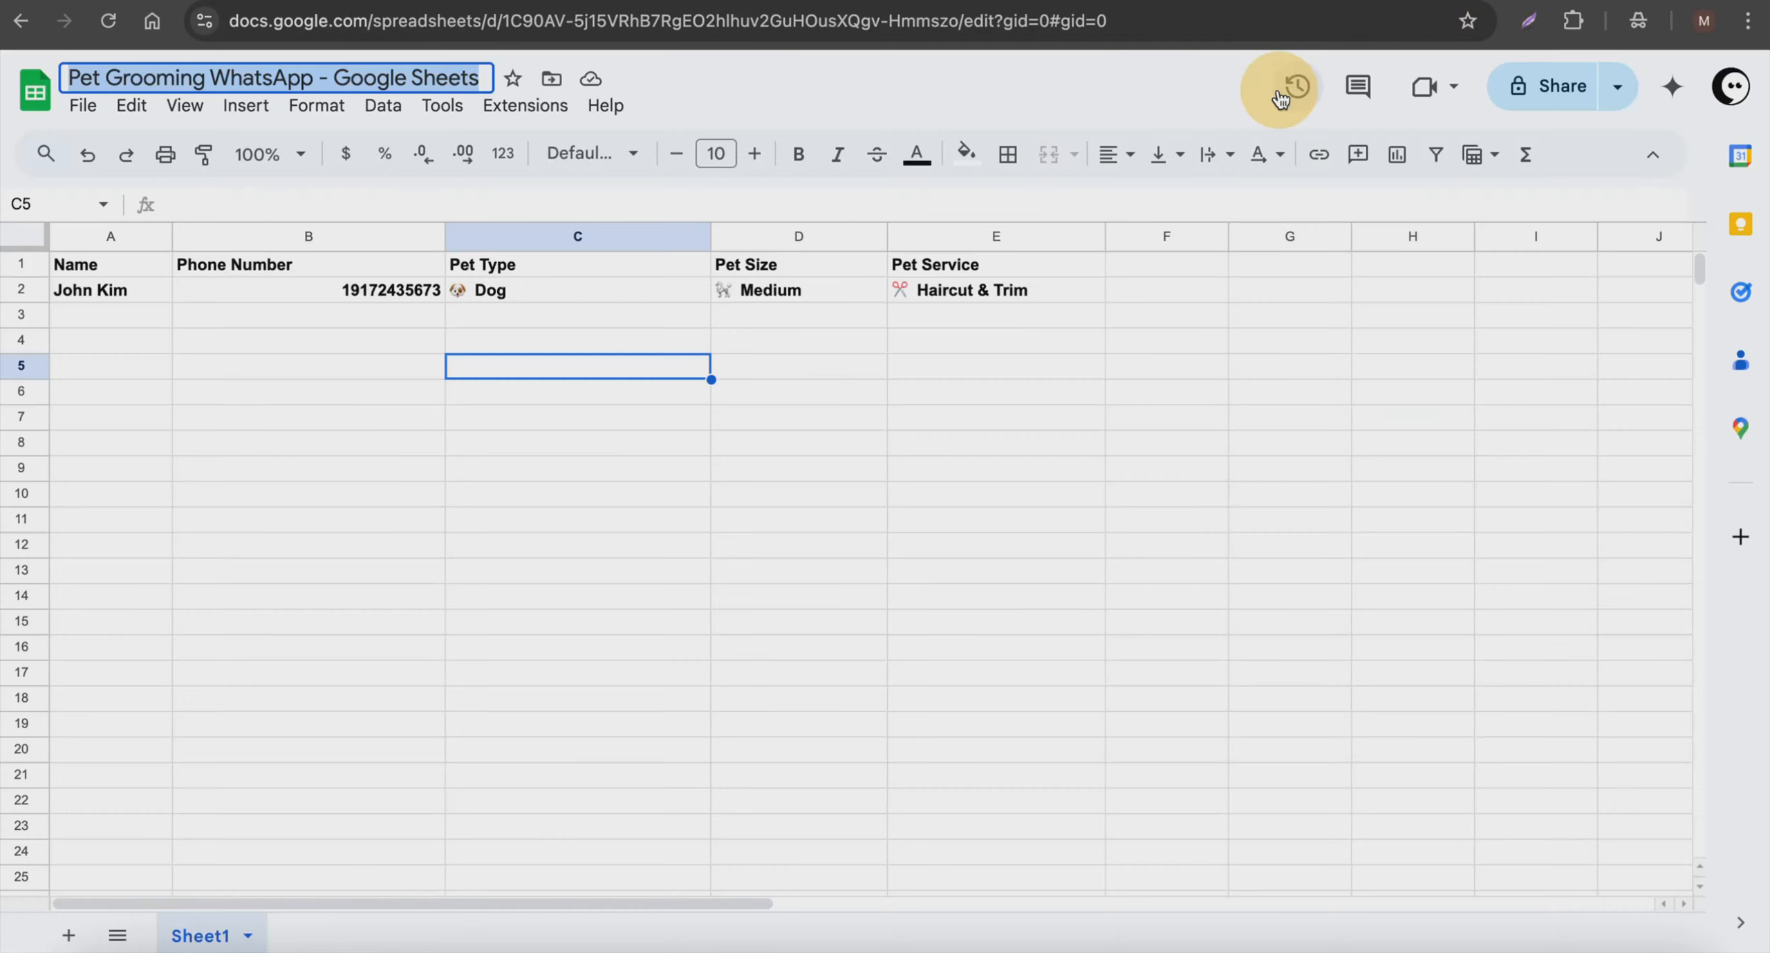
{"action": "left_click", "coordinate": [512, 492]}
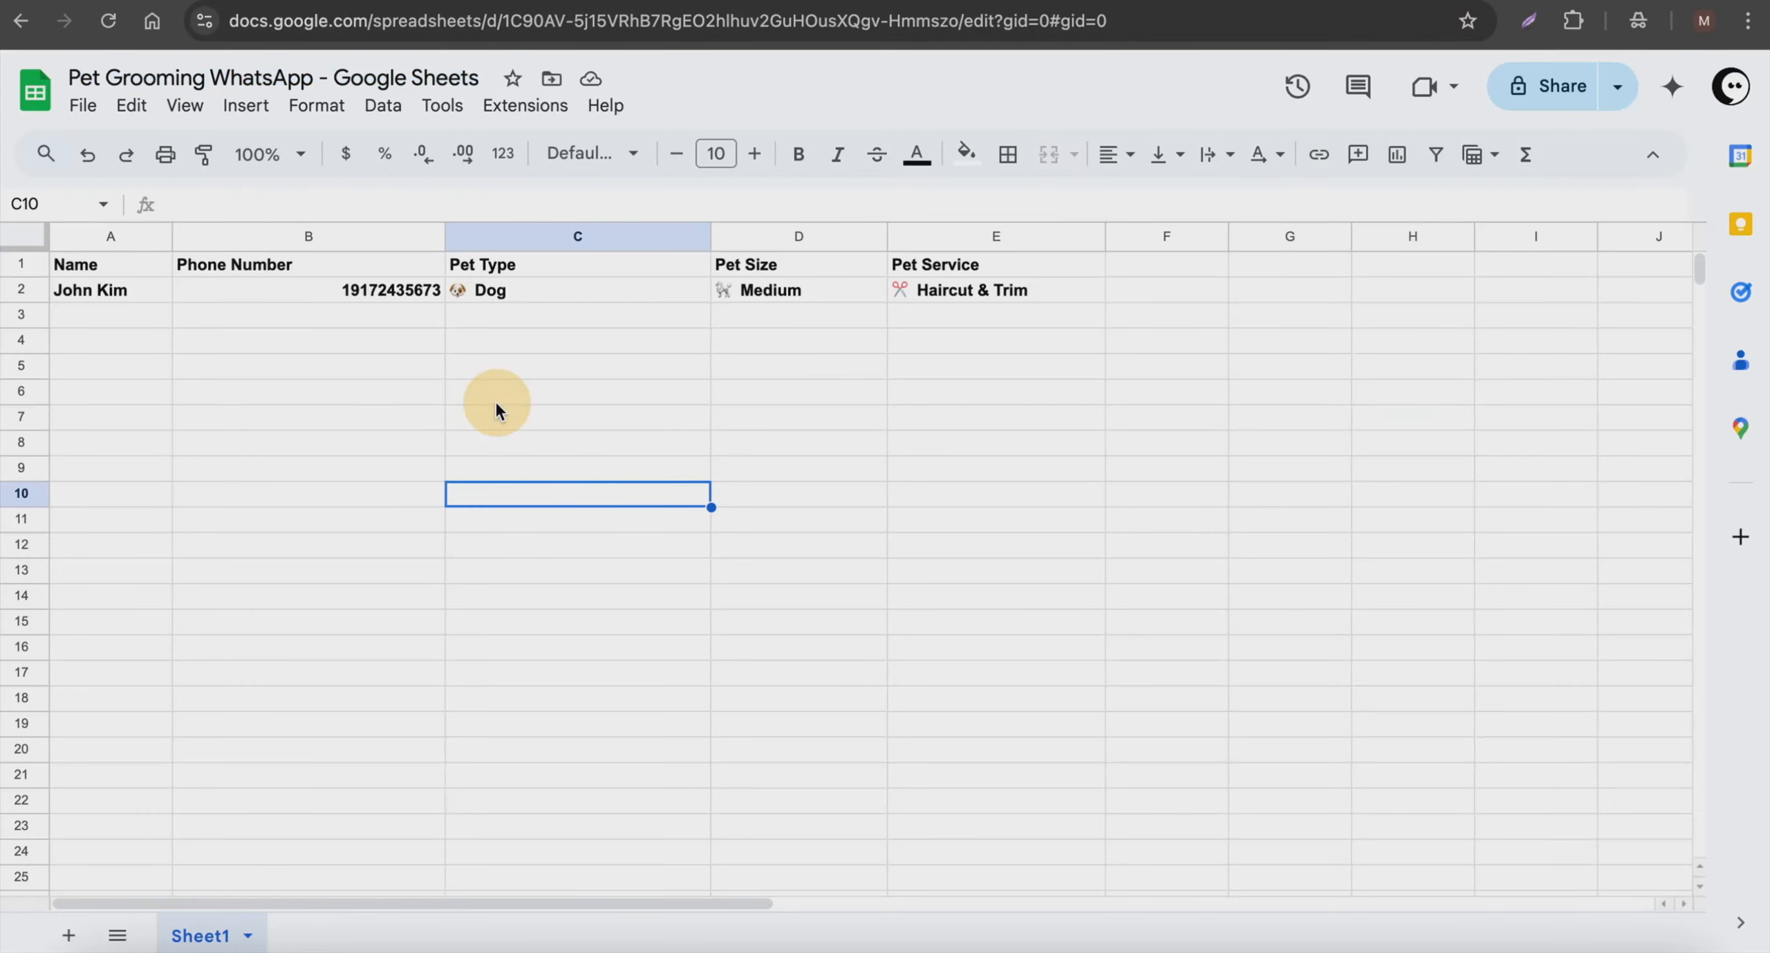
{"action": "left_click", "coordinate": [81, 294]}
{"action": "left_click", "coordinate": [310, 286]}
{"action": "left_click", "coordinate": [529, 287]}
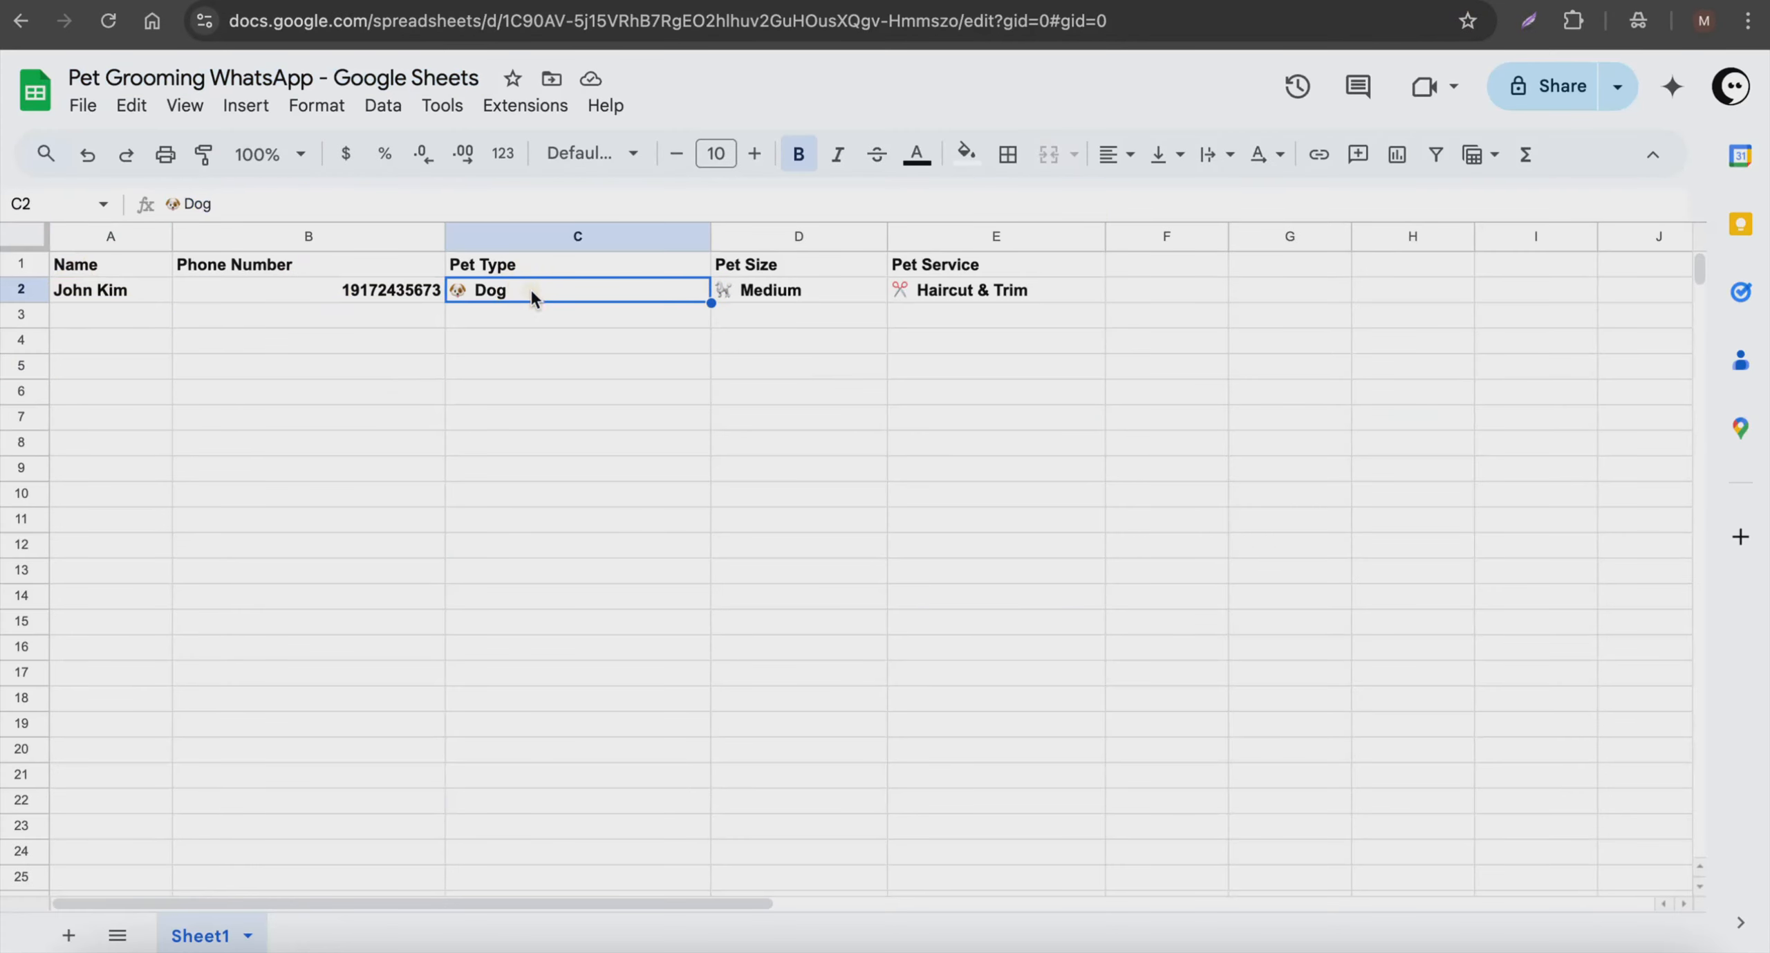
{"action": "left_click", "coordinate": [775, 290]}
{"action": "left_click", "coordinate": [1003, 290]}
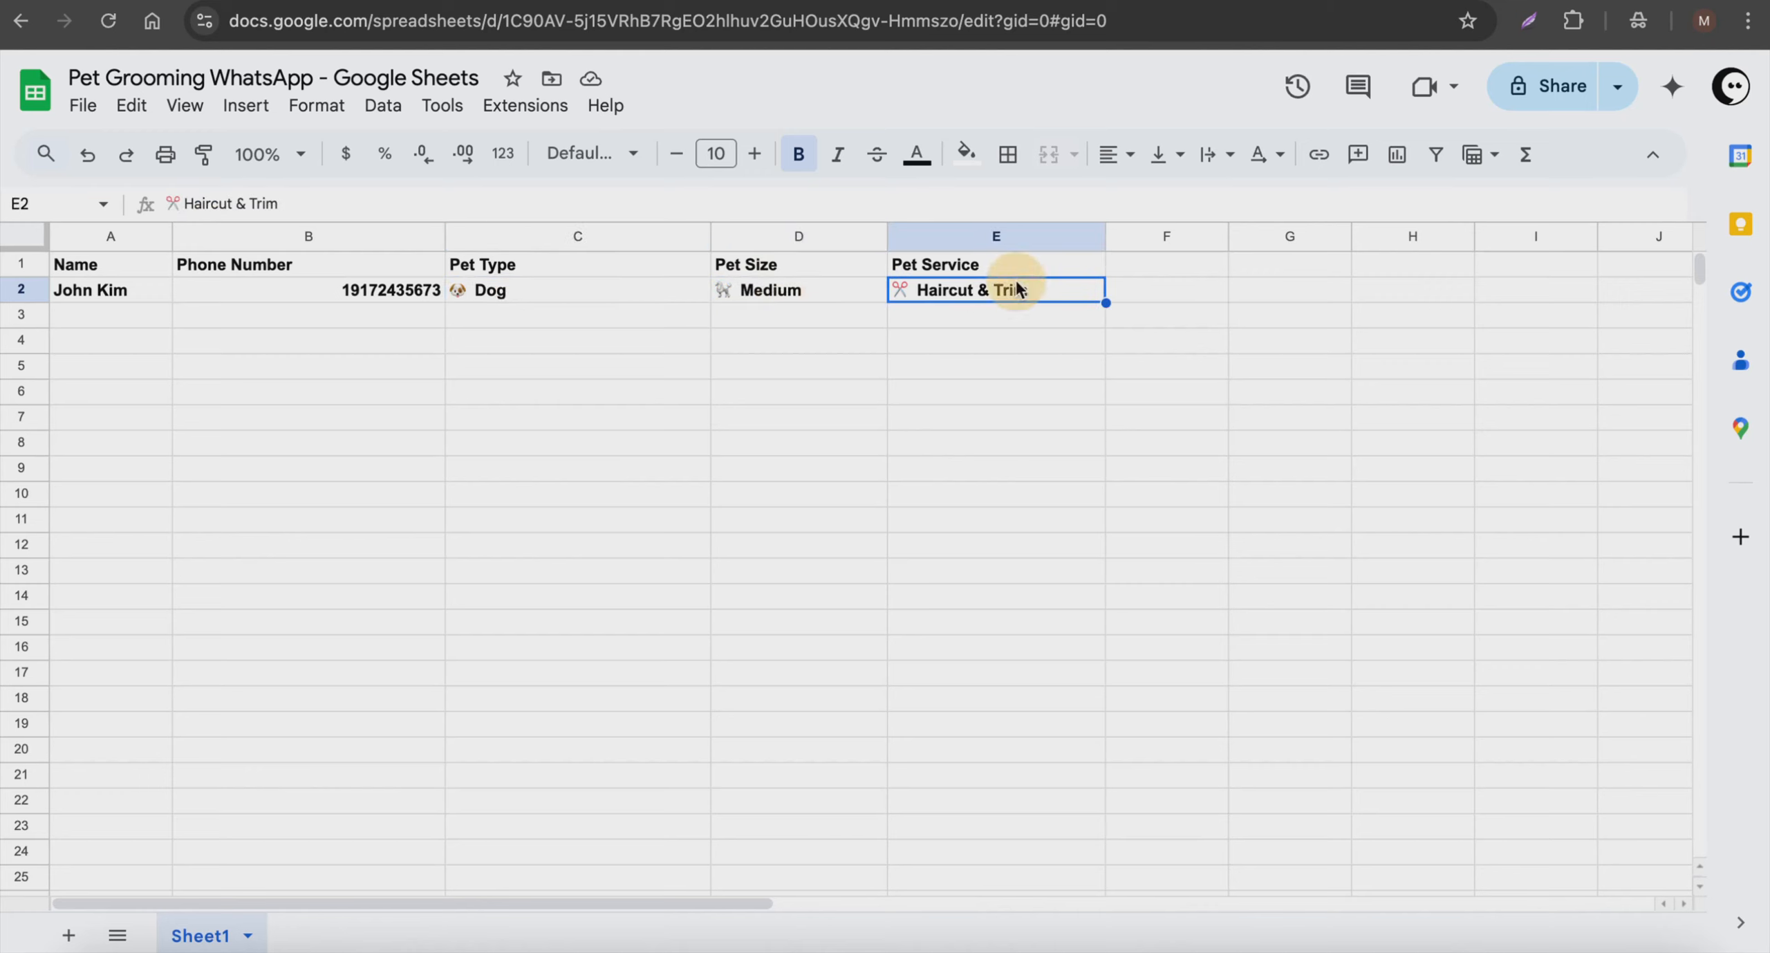
{"action": "left_click", "coordinate": [970, 389]}
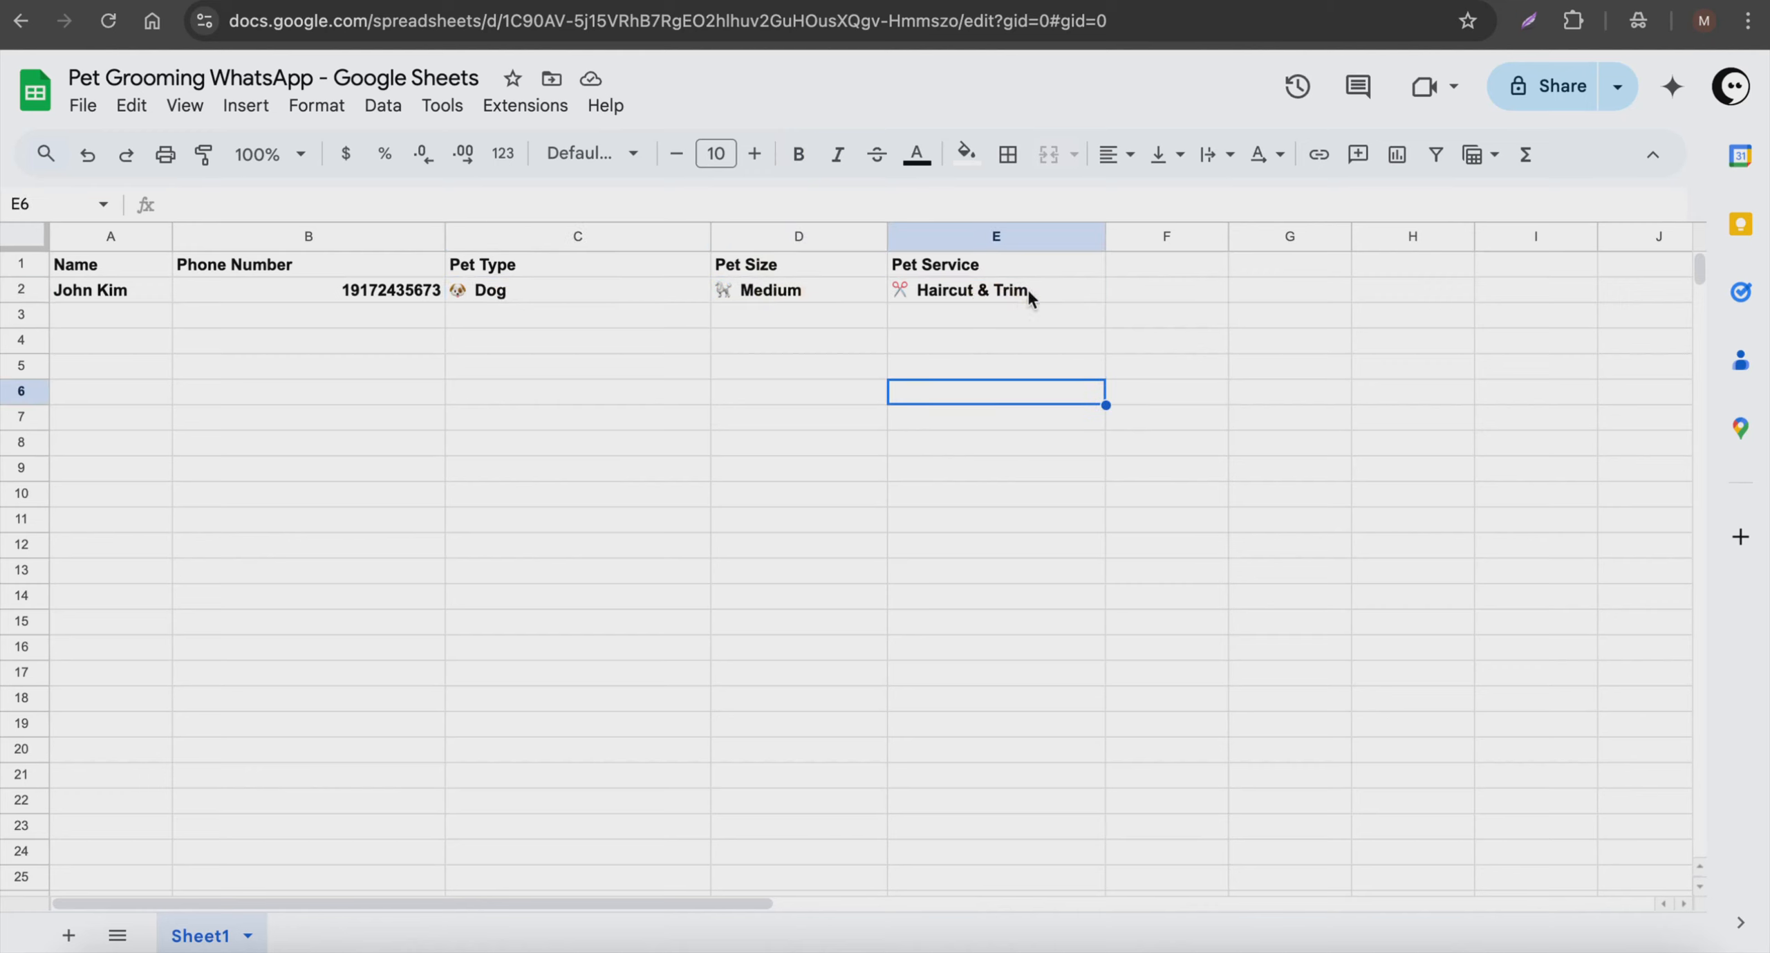
{"action": "left_click_drag", "start_coordinate": [1027, 290], "coordinate": [91, 292]}
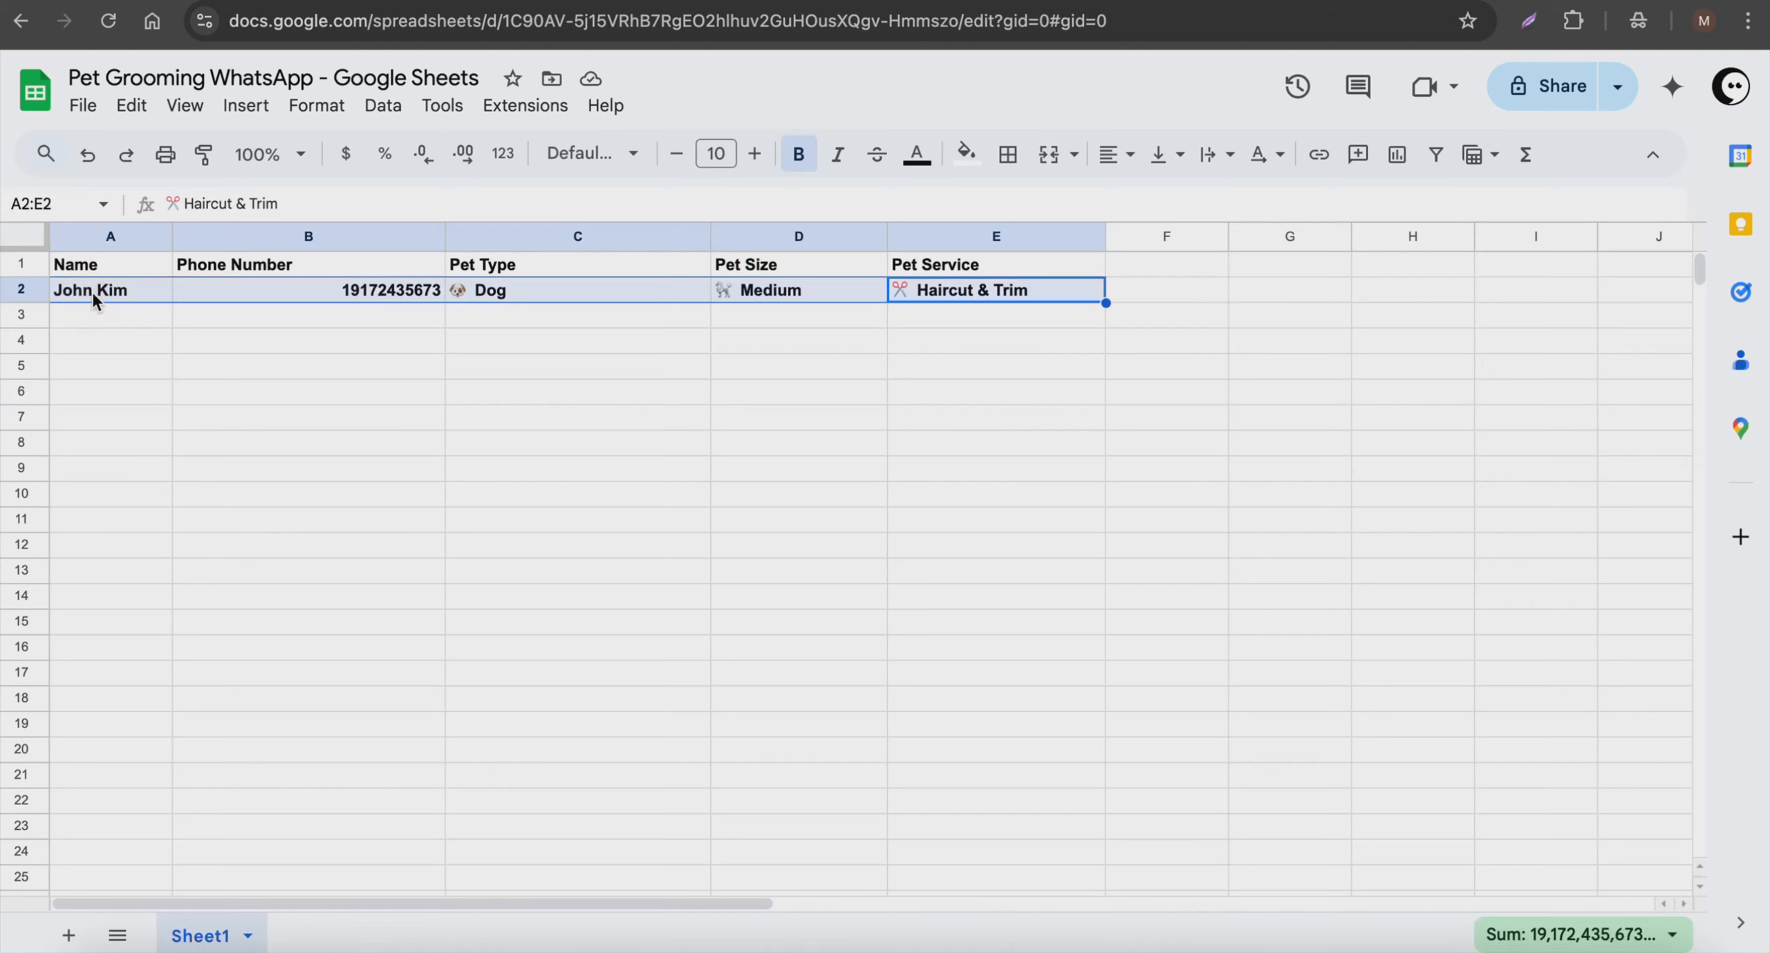
{"action": "left_click", "coordinate": [341, 365]}
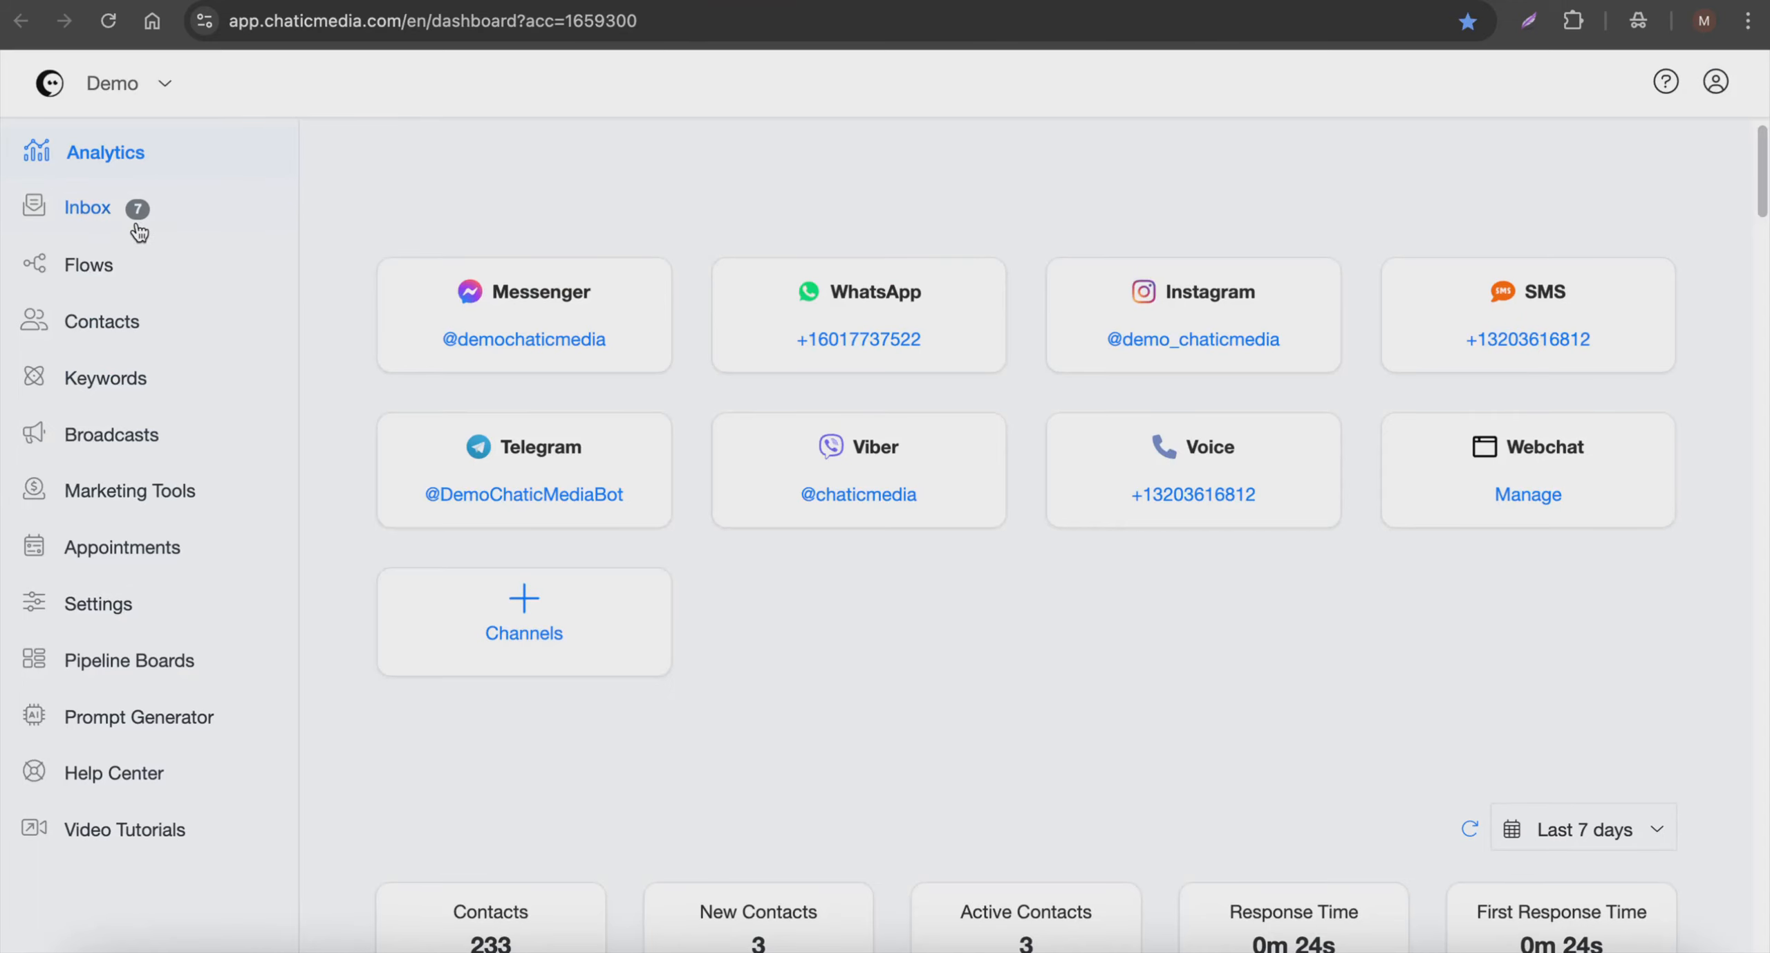
- Switch to the Chatic Media dashboard and open the Inbox
{"action": "left_click", "coordinate": [103, 217]}
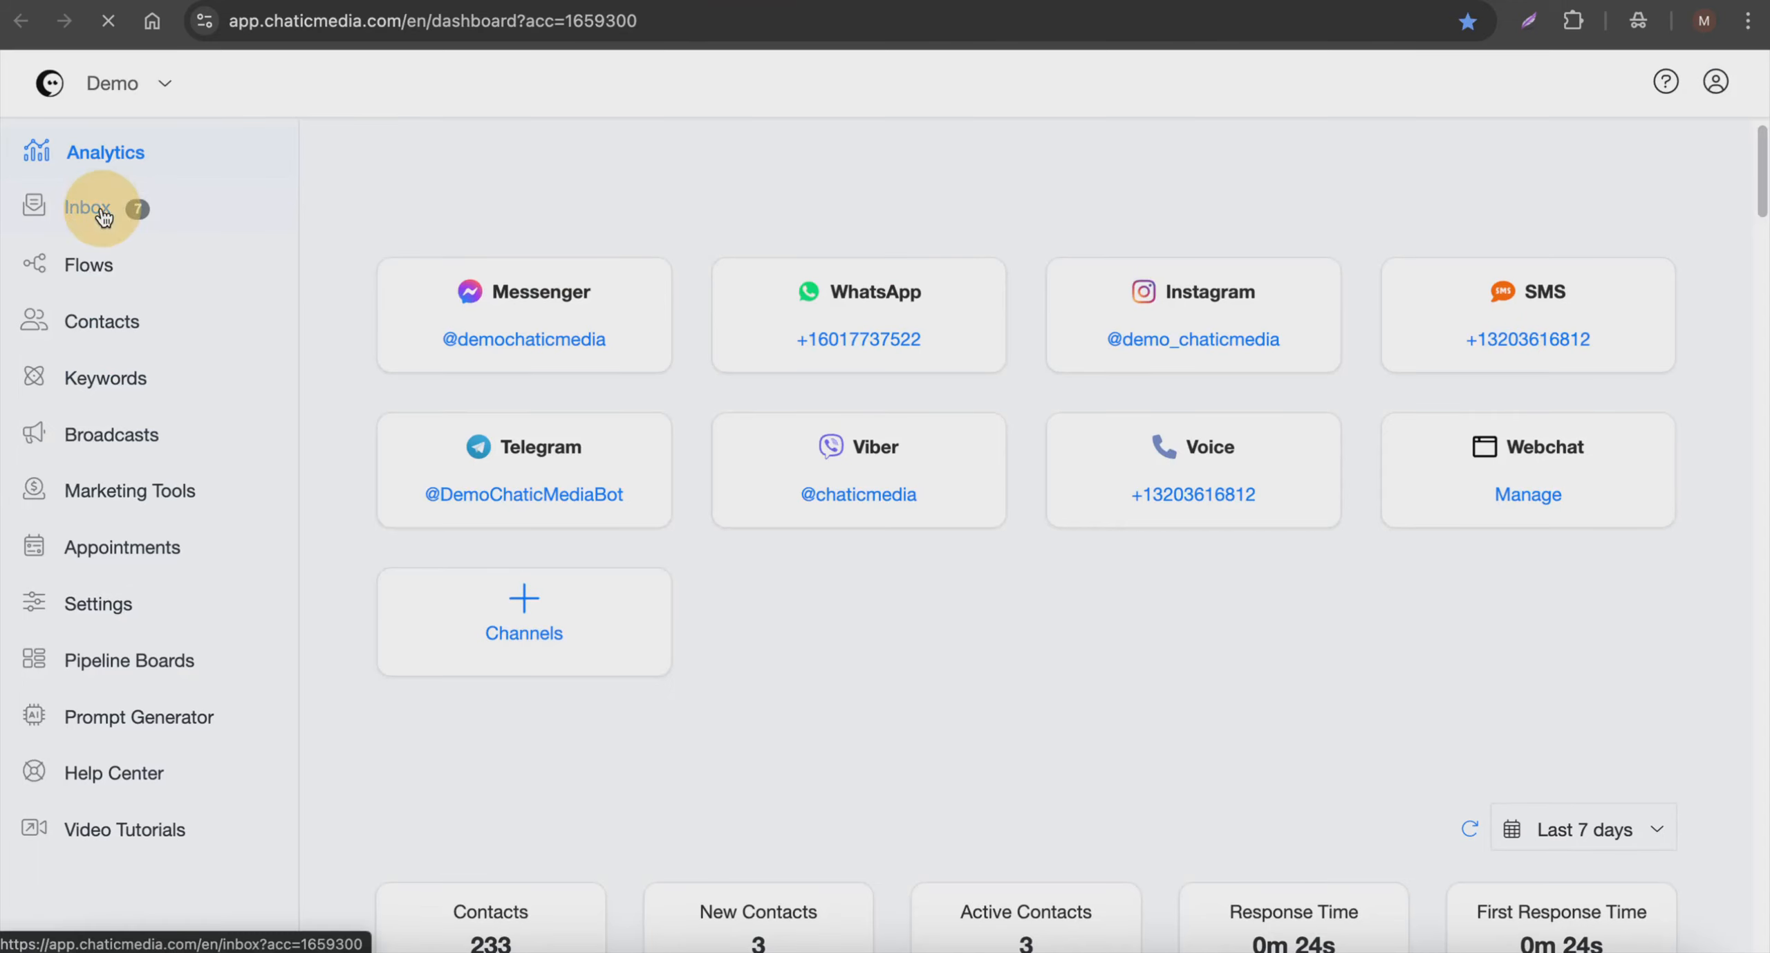